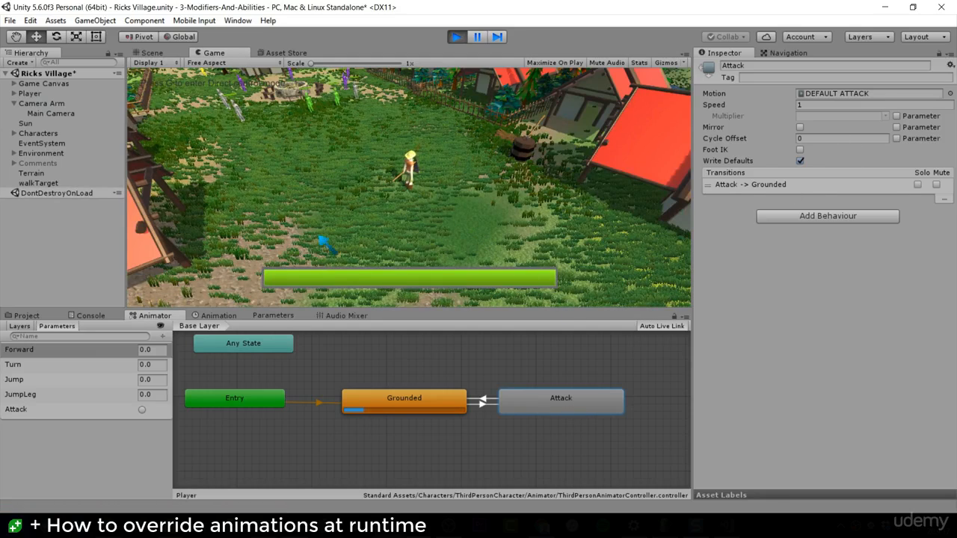
Inspect the clip overrides in the Player Animator Override asset and the attack animation on the Hoe weapon asset.
left_click(84, 315)
left_click(23, 316)
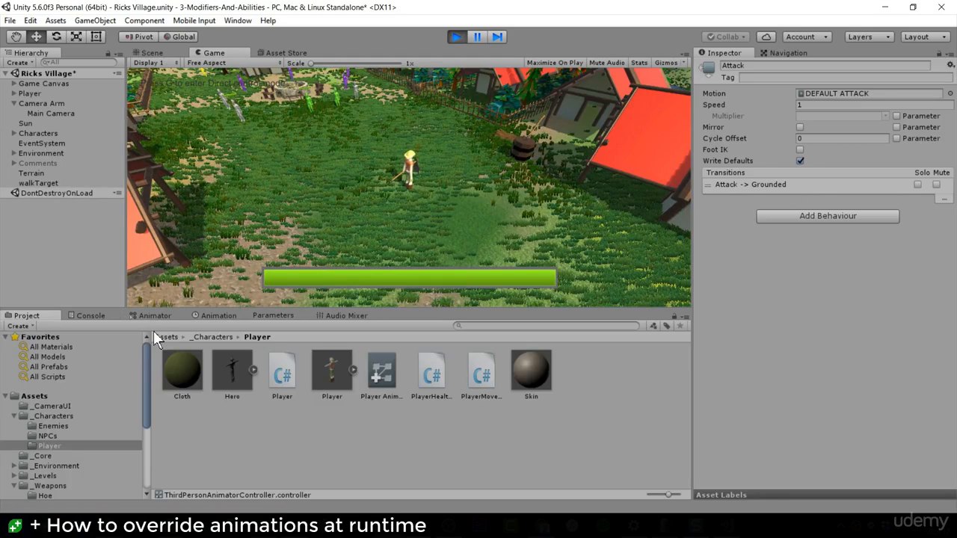
left_click(378, 372)
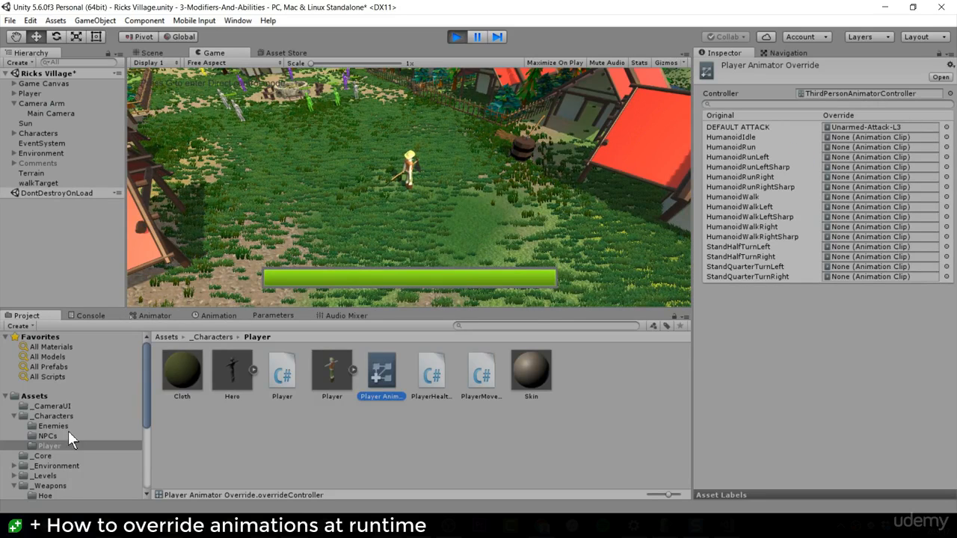
left_click(45, 496)
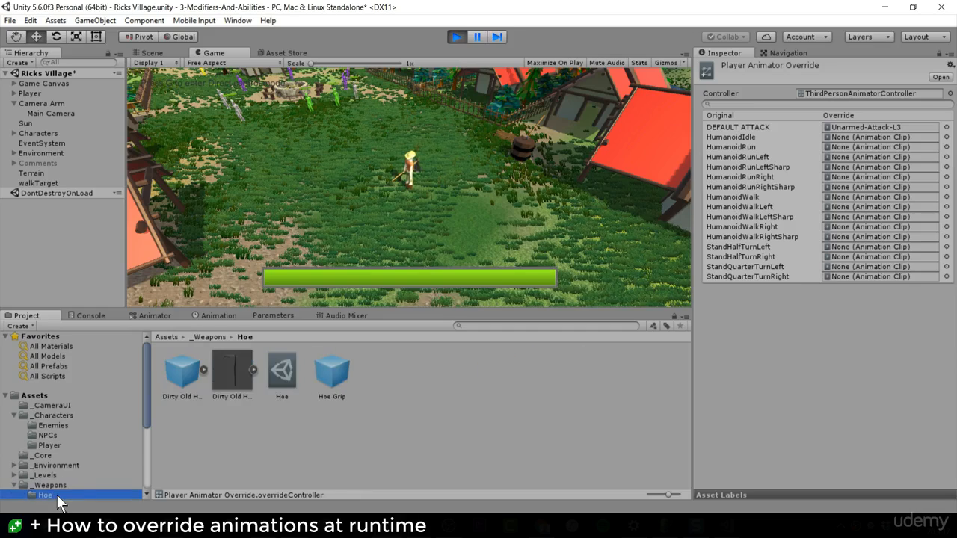
left_click(282, 370)
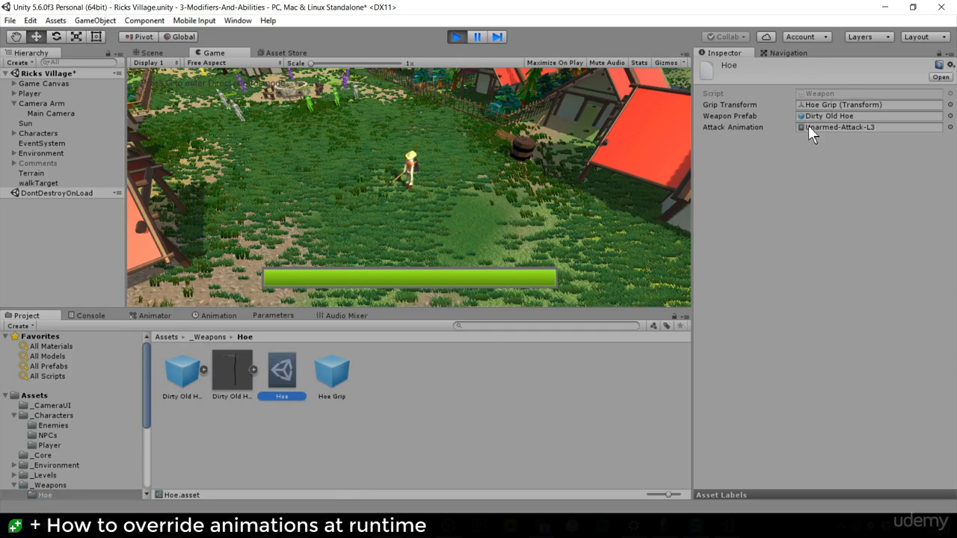
Stop play mode and select the Player Animator Override asset in the Player folder.
left_click(457, 36)
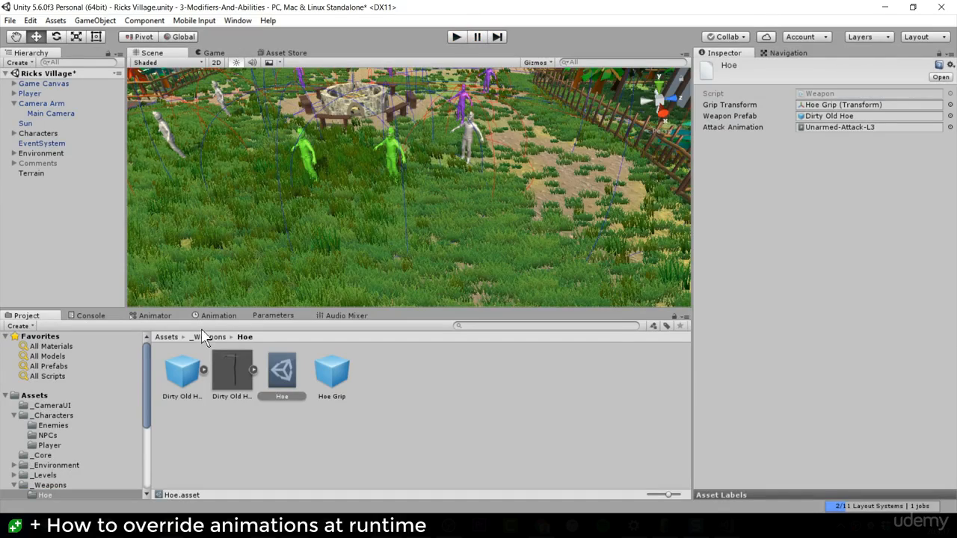
left_click(63, 447)
left_click(383, 378)
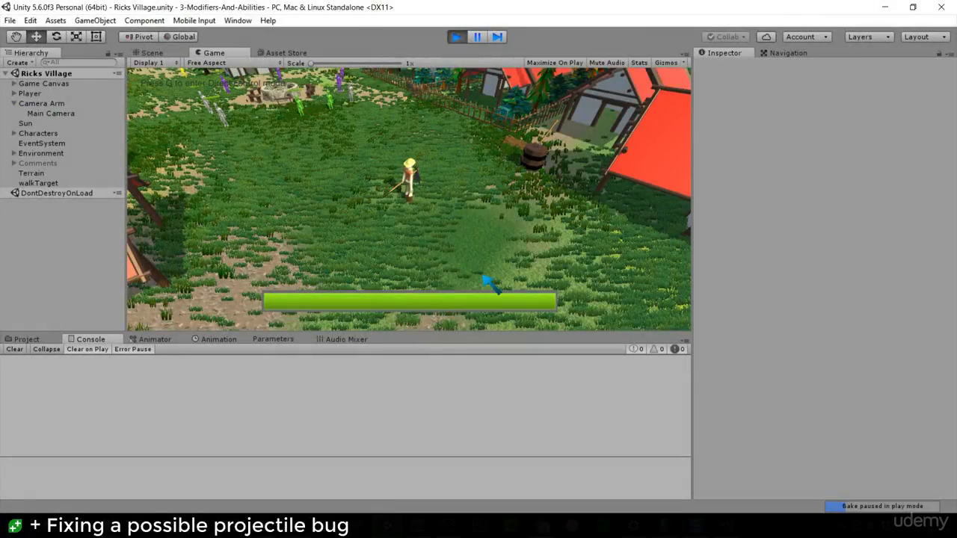
Inspect the MissingReferenceException and the Fast Projectile(Clone) object, and open the failing line in Projectile.cs.
mouse_move(381, 187)
left_mouse_down()
mouse_move(410, 187)
mouse_move(393, 148)
mouse_move(368, 144)
mouse_move(394, 212)
mouse_move(422, 242)
mouse_move(391, 241)
mouse_move(422, 179)
mouse_move(404, 154)
left_mouse_up()
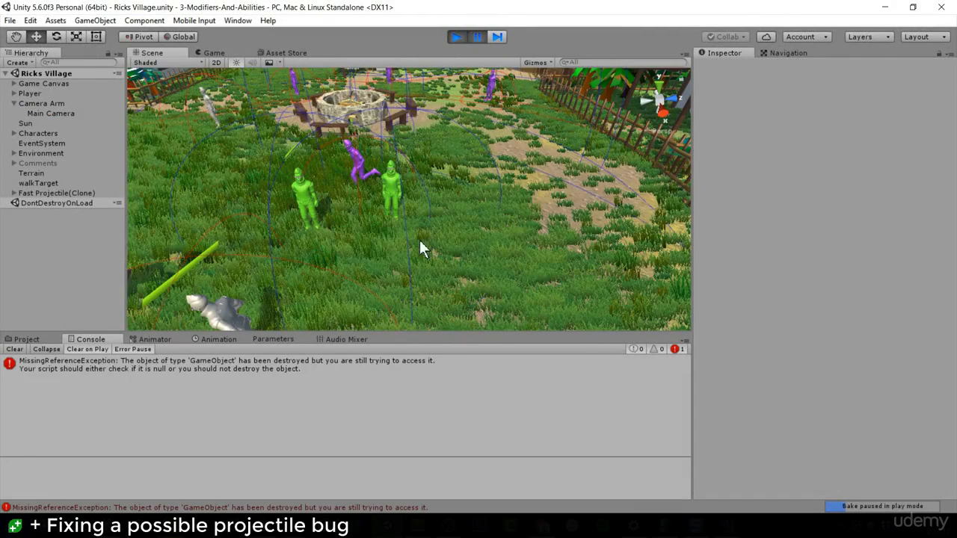
left_click(342, 365)
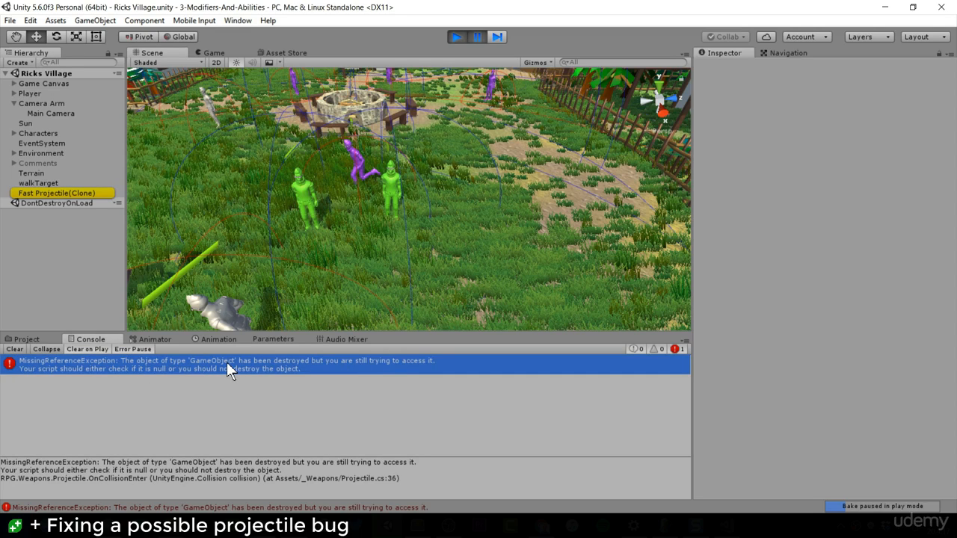
left_click(53, 192)
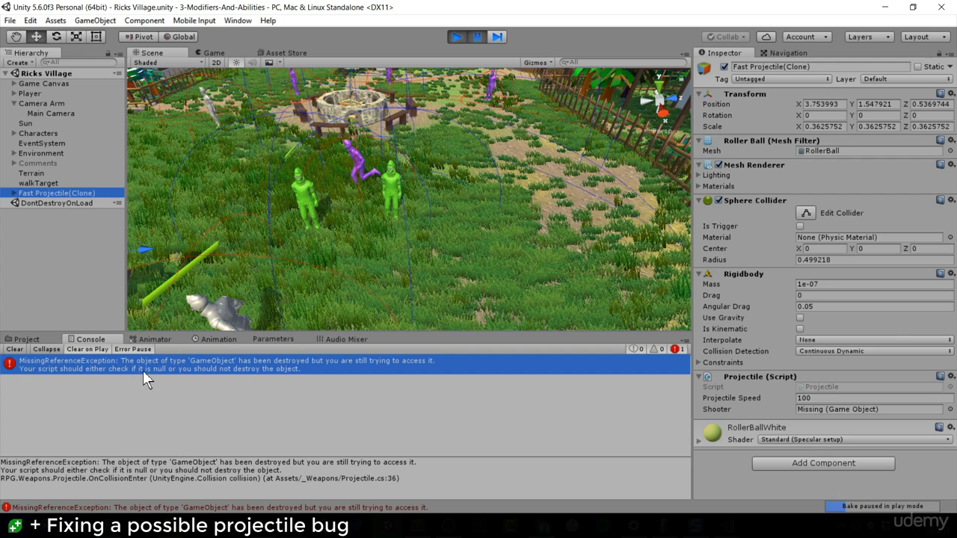
double_click(279, 369)
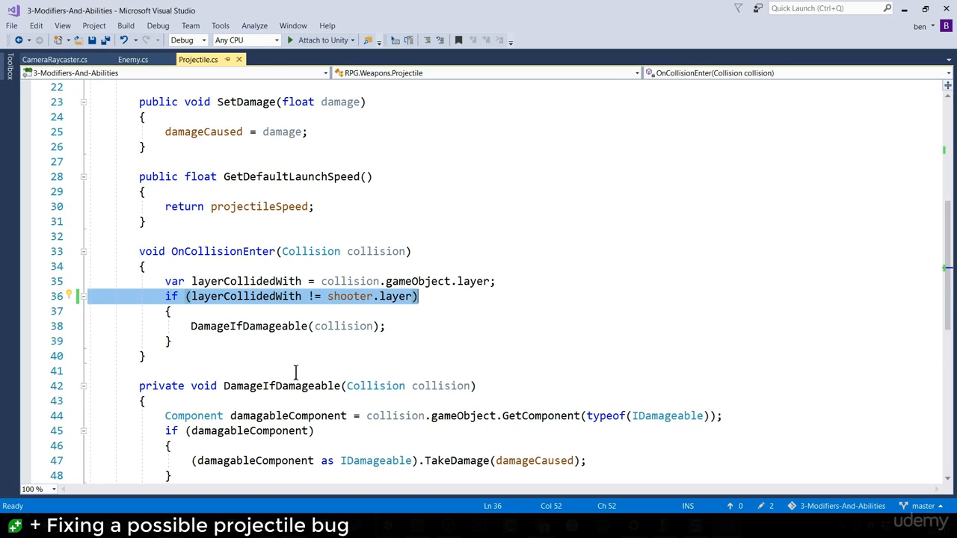
Examine how OnCollisionEnter in Projectile.cs uses shooter.layer and calls DamageIfDamageable.
left_click(314, 316)
left_click_drag(192, 296, 341, 294)
left_click(388, 297)
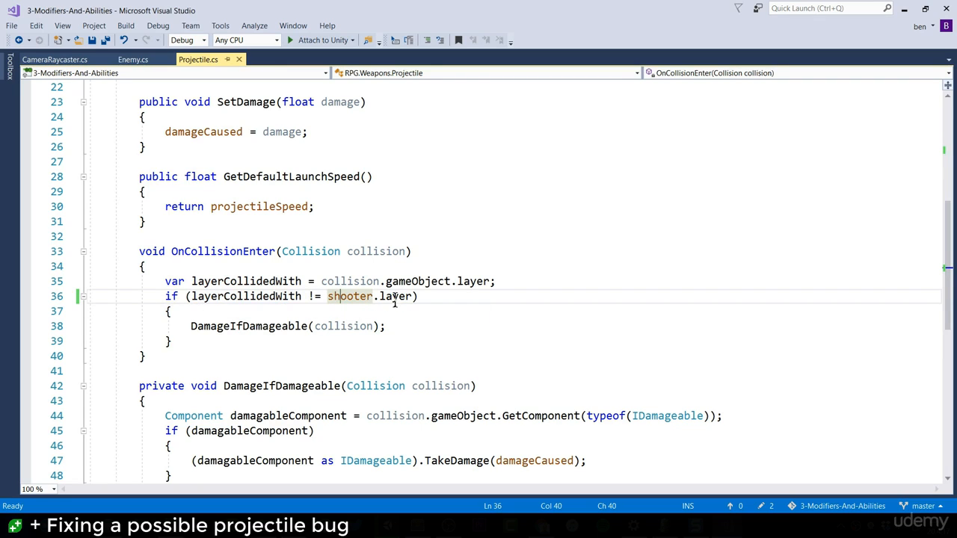
left_click_drag(412, 296, 328, 297)
left_click_drag(388, 327, 132, 332)
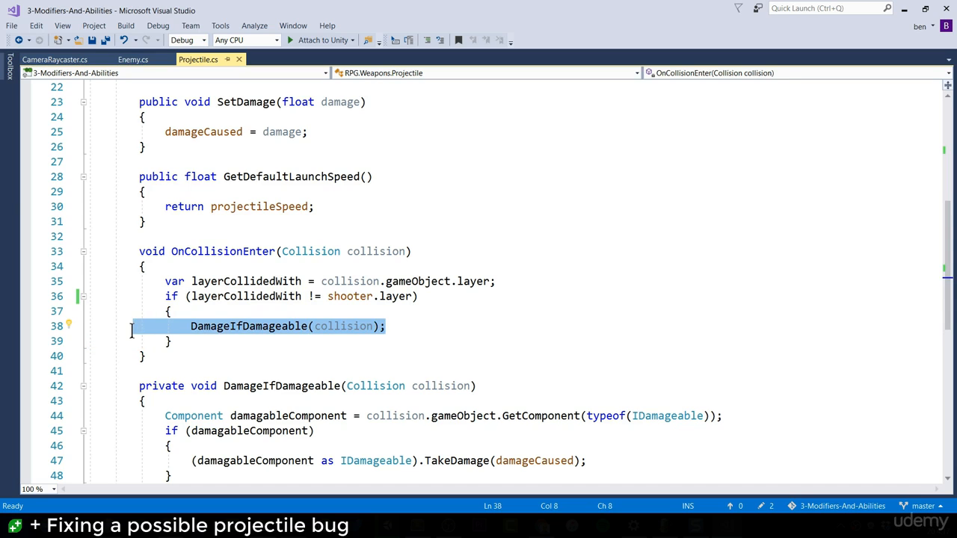
left_click(131, 330)
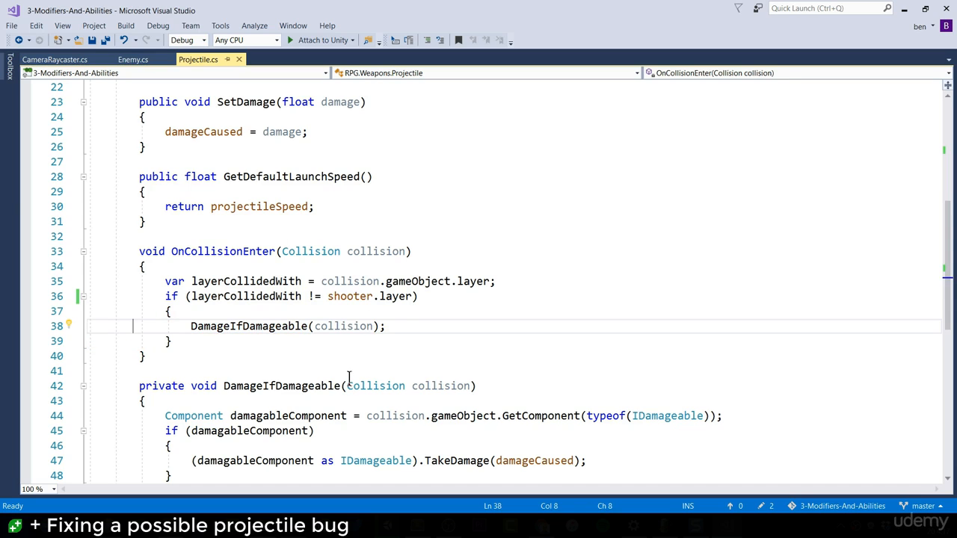
scroll(345, 374, "down", 1)
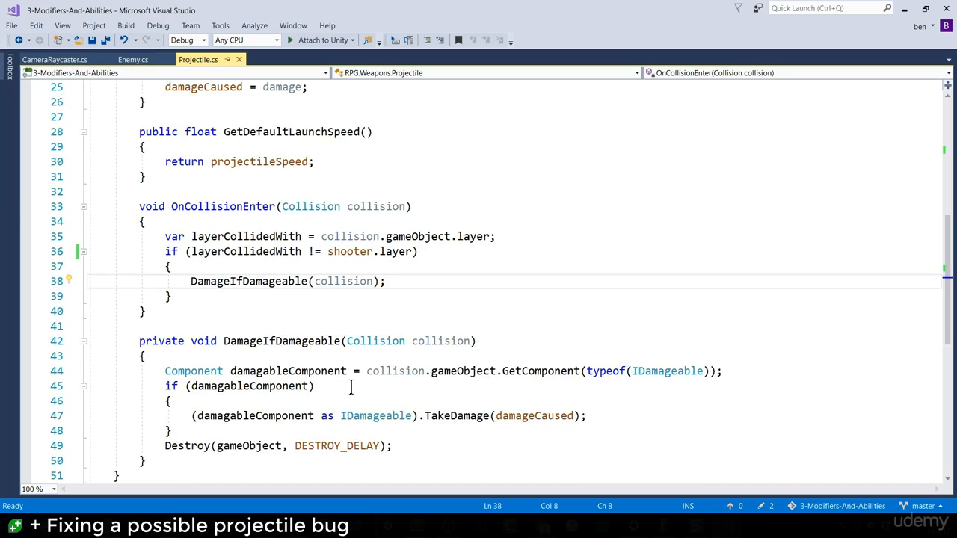
double_click(367, 253)
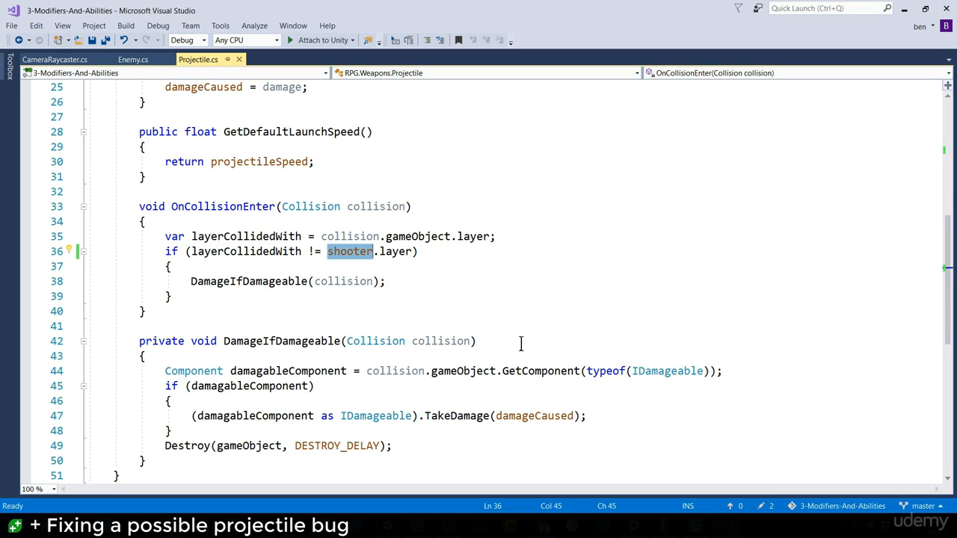
Add "shooter &&" before the layer comparison in the OnCollisionEnter if condition and save Projectile.cs.
left_click(192, 252)
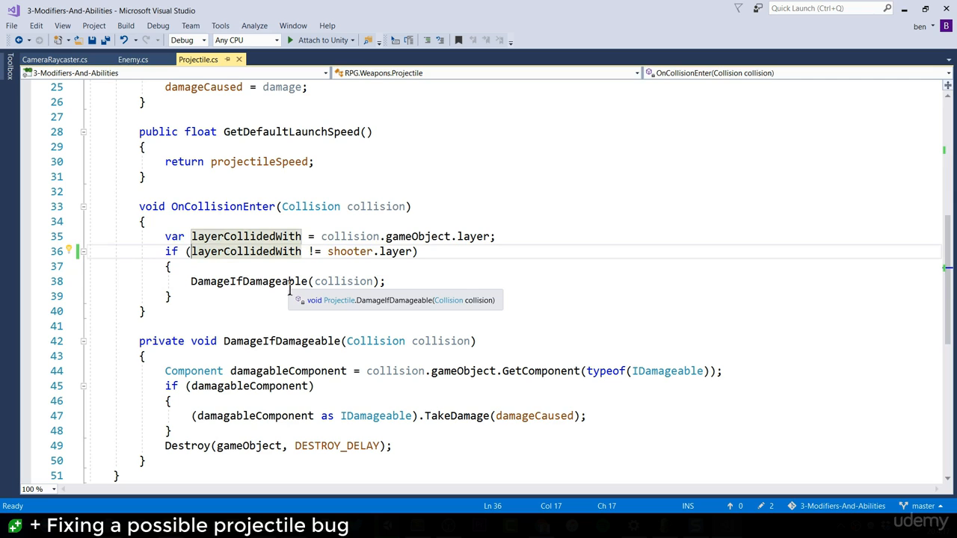
type("shooter &&")
key("ctrl+s")
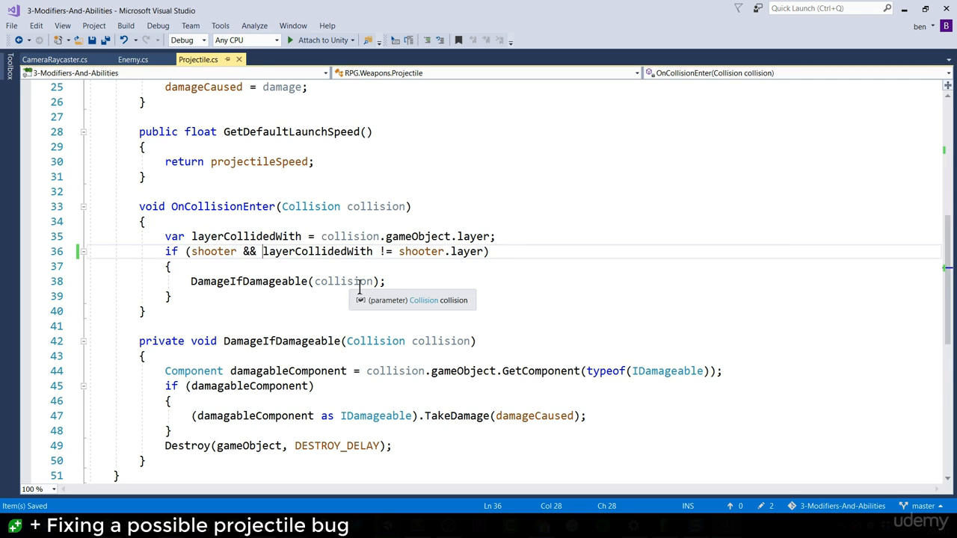
Review the full if condition in OnCollisionEnter, comparing the layer check with the shooter check.
left_click(433, 262)
left_click_drag(485, 252, 194, 254)
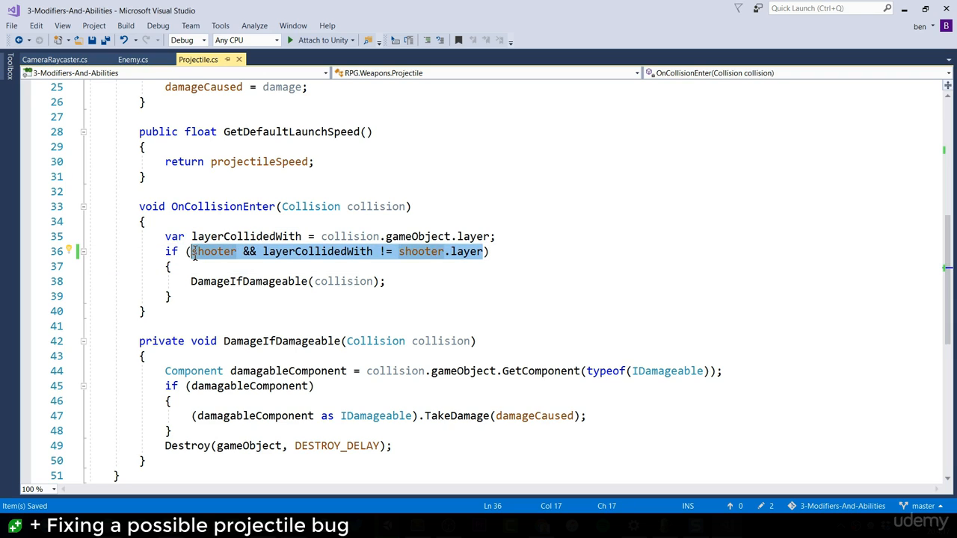
left_click(351, 256)
left_click_drag(486, 253, 263, 257)
double_click(214, 253)
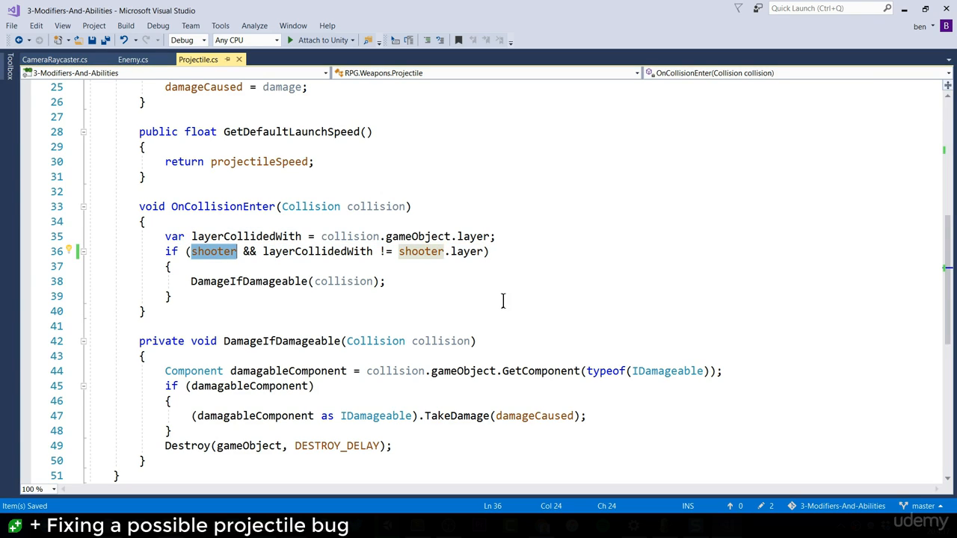
Open the saved Google search shortcut "short circuit operator in c#" from the 0 Queue folder in Chrome and view its query.
left_click(548, 518)
left_click(461, 221)
double_click(459, 222)
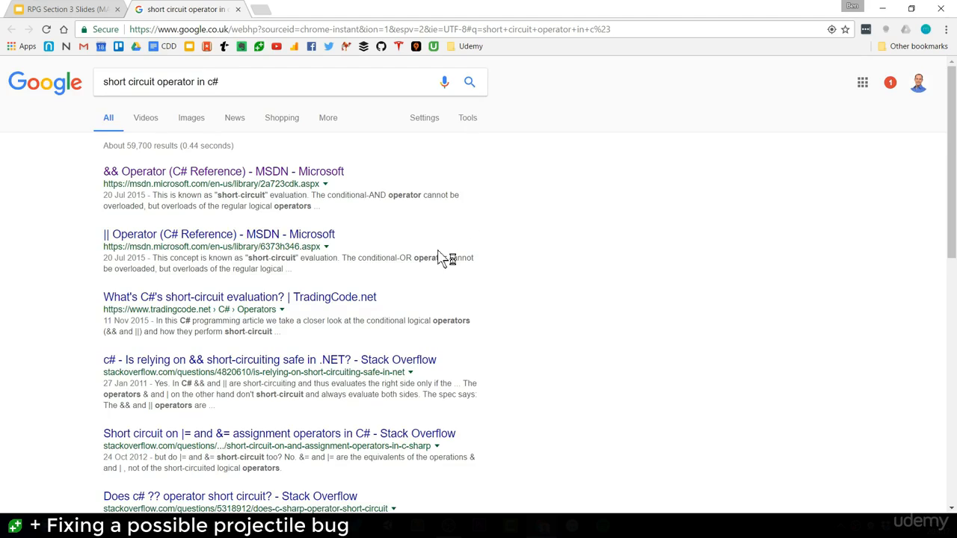
left_click_drag(219, 82, 99, 82)
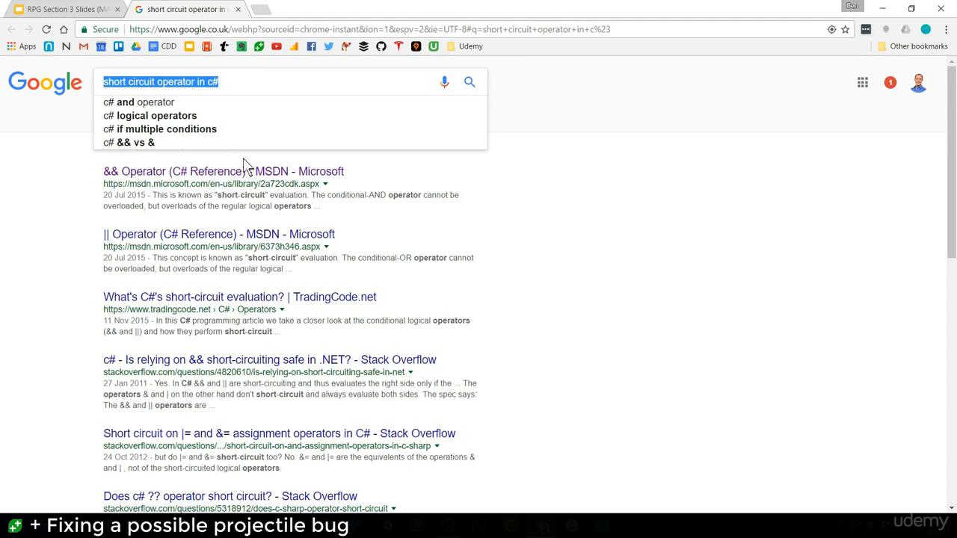
left_click(576, 215)
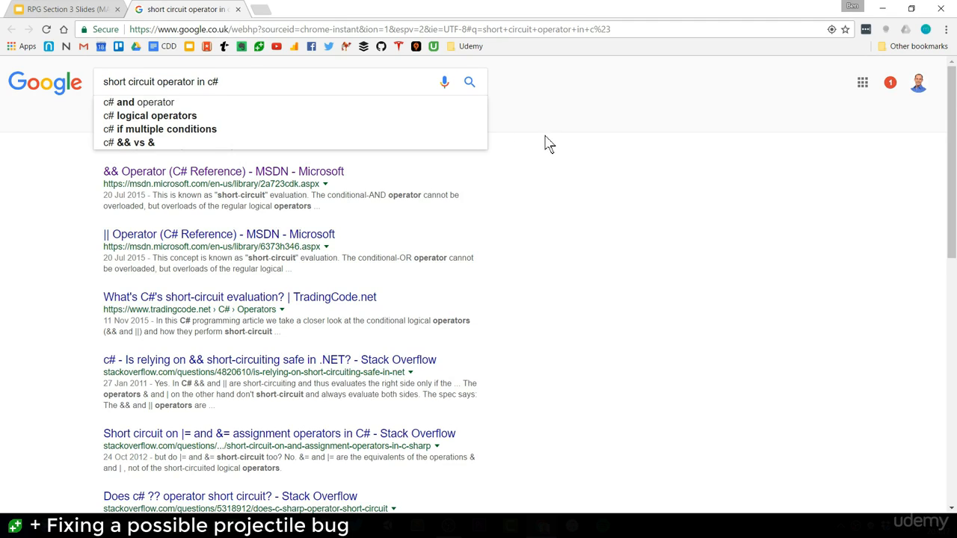
left_click_drag(314, 75, 313, 66)
left_click(299, 63)
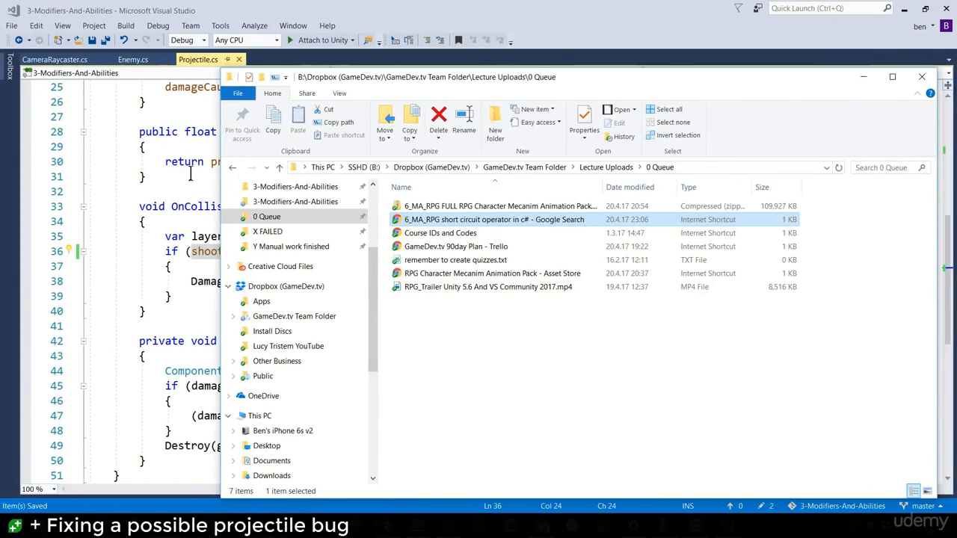
Return to Projectile.cs and examine how the && operator guards the layer comparison with the shooter check.
left_click(482, 252)
left_click_drag(482, 255, 263, 258)
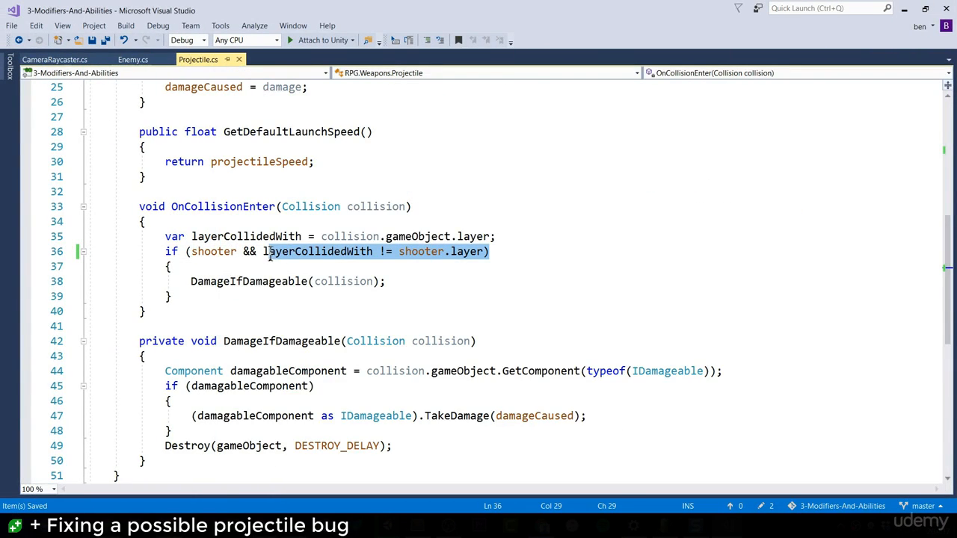
double_click(224, 252)
double_click(252, 253)
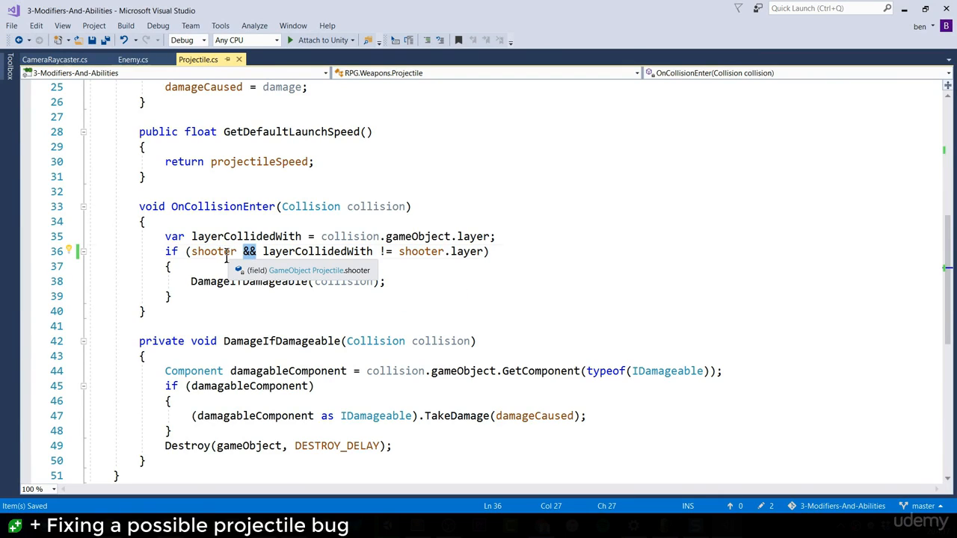
double_click(226, 254)
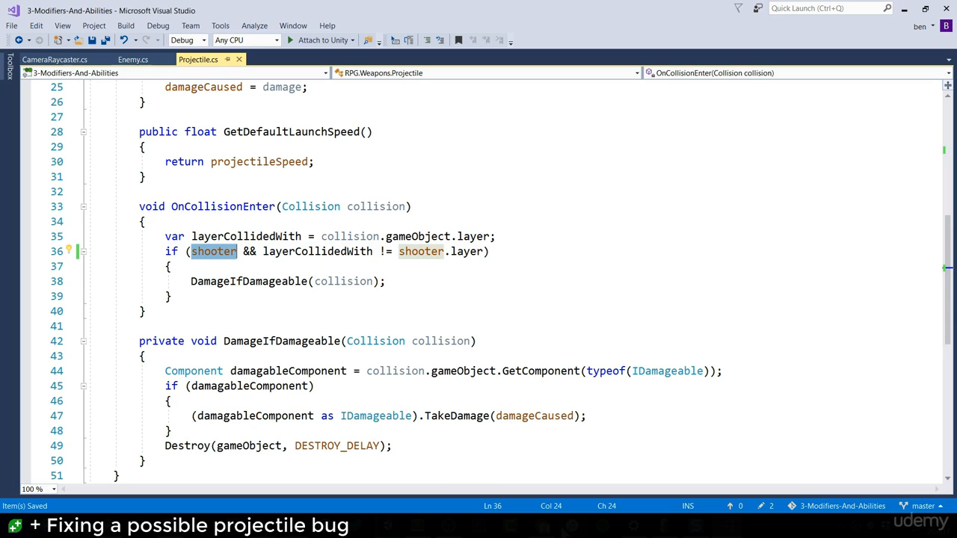
Switch to Unity, restart play mode with the project assets shown, and walk the player around the village to test the projectile fix.
left_click(388, 526)
left_click(460, 37)
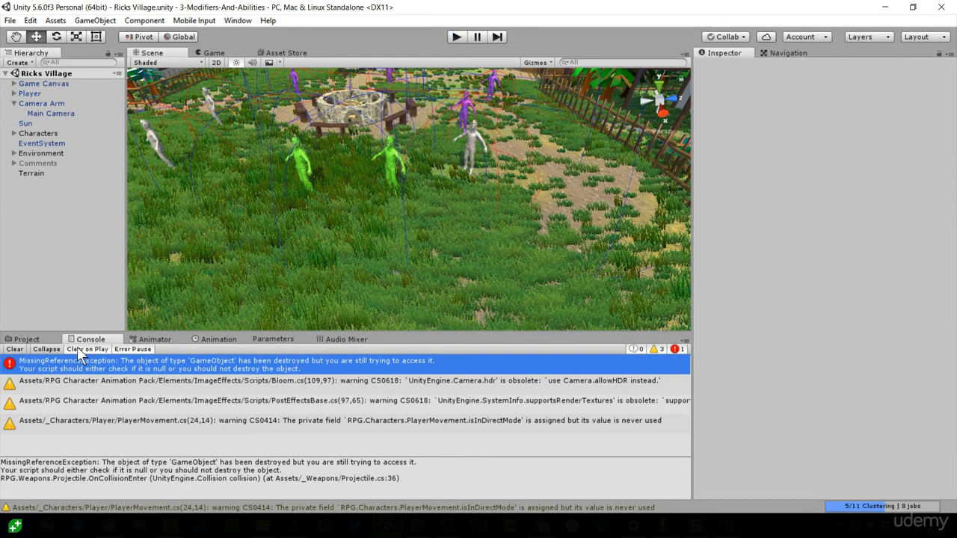
left_click(30, 339)
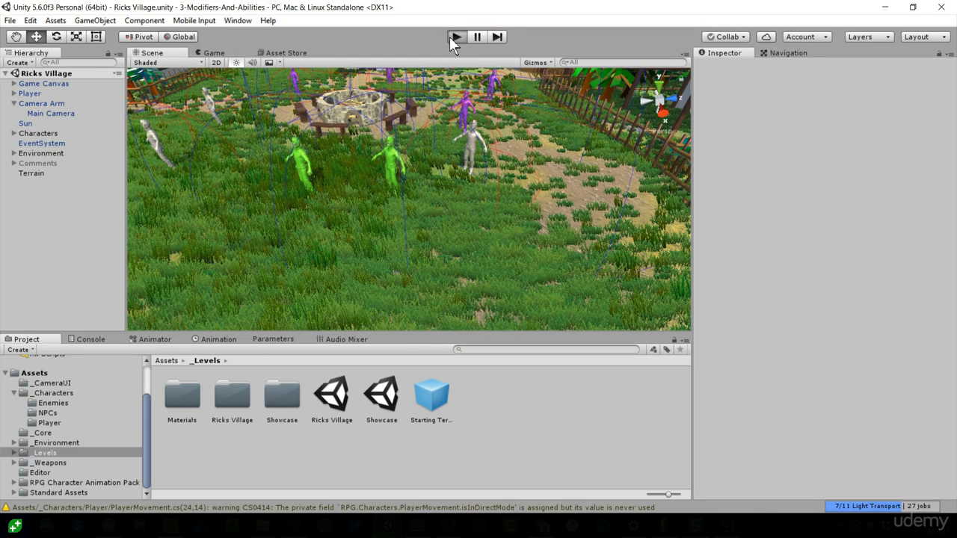
left_click(453, 37)
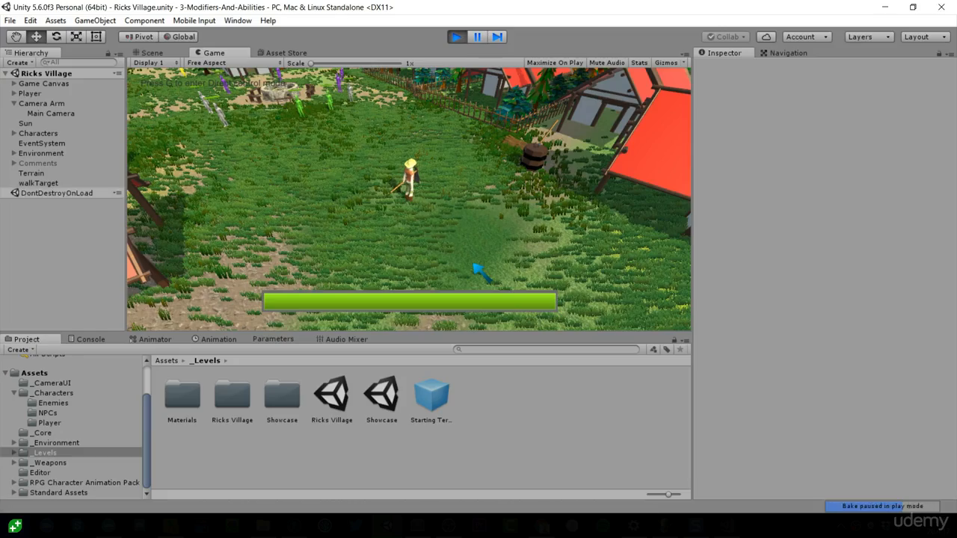
left_click(349, 213)
left_click(443, 202)
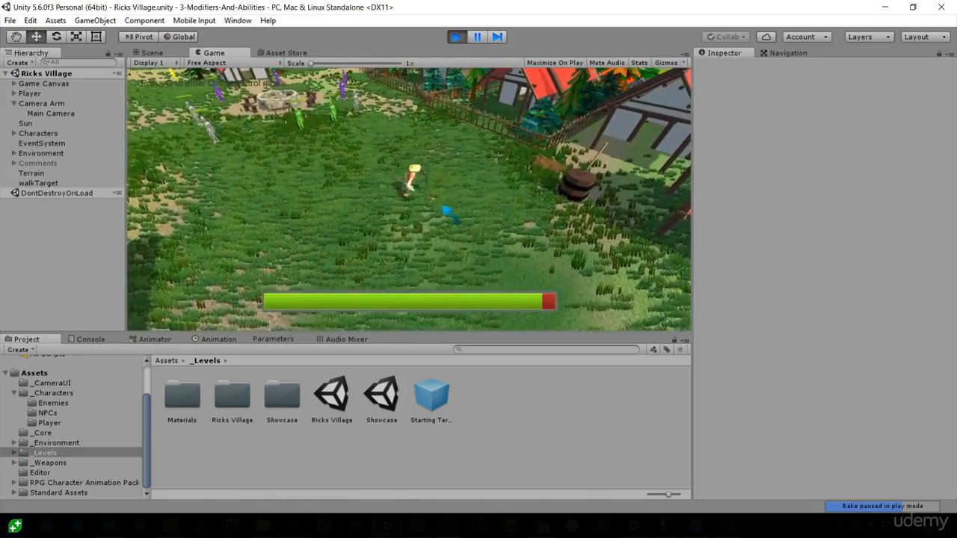
left_click(394, 232)
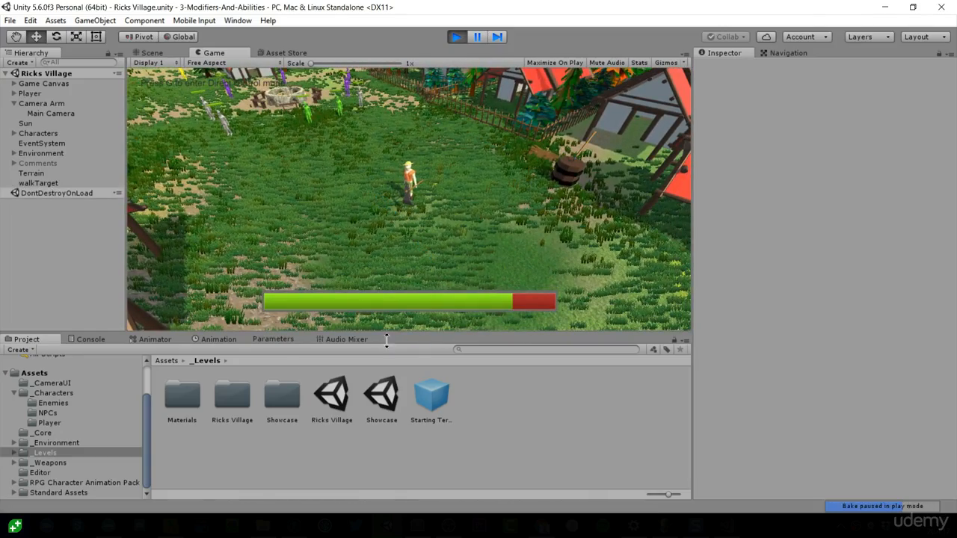
Locate the Hoe weapon asset through the player's Weapon In Use field and select it.
left_click(41, 94)
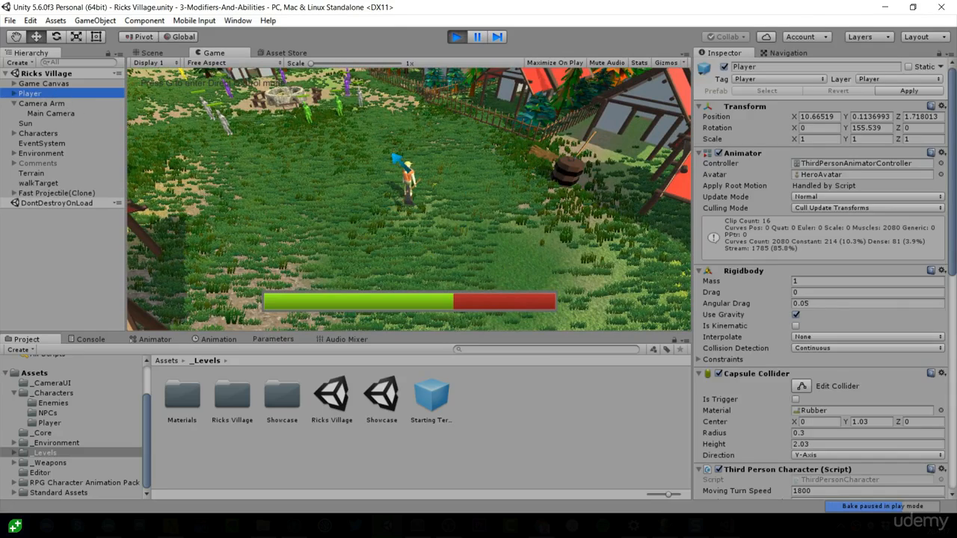
scroll(860, 397, "down", 10)
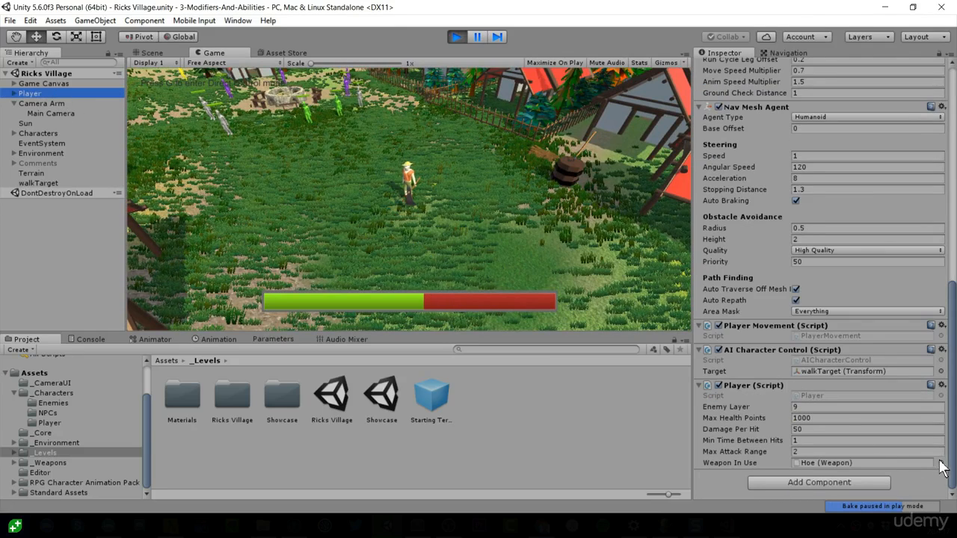
left_click(809, 463)
left_click(288, 395)
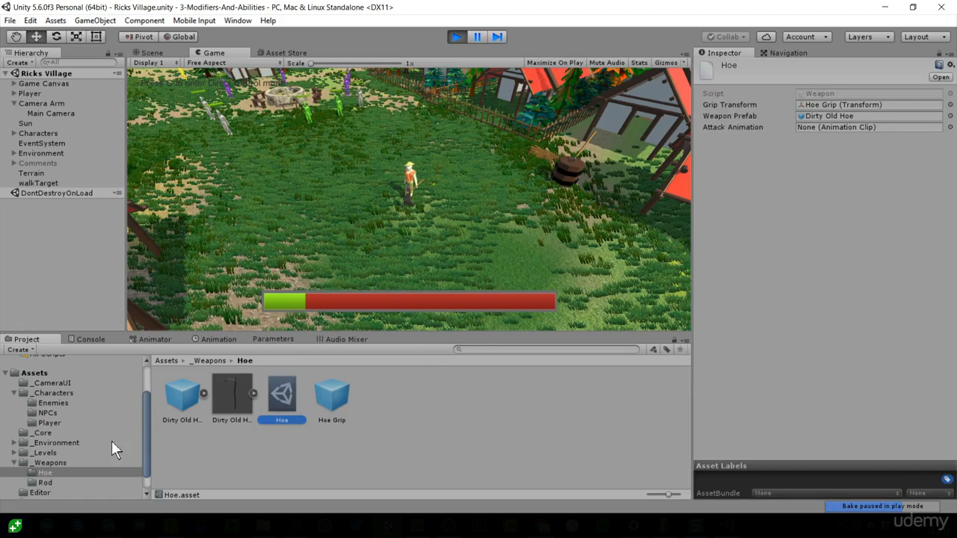
Browse the Unarmed animations folder of the RPG Character Animation Pack to examine the available clips.
scroll(97, 437, "down", 1)
left_click(106, 483)
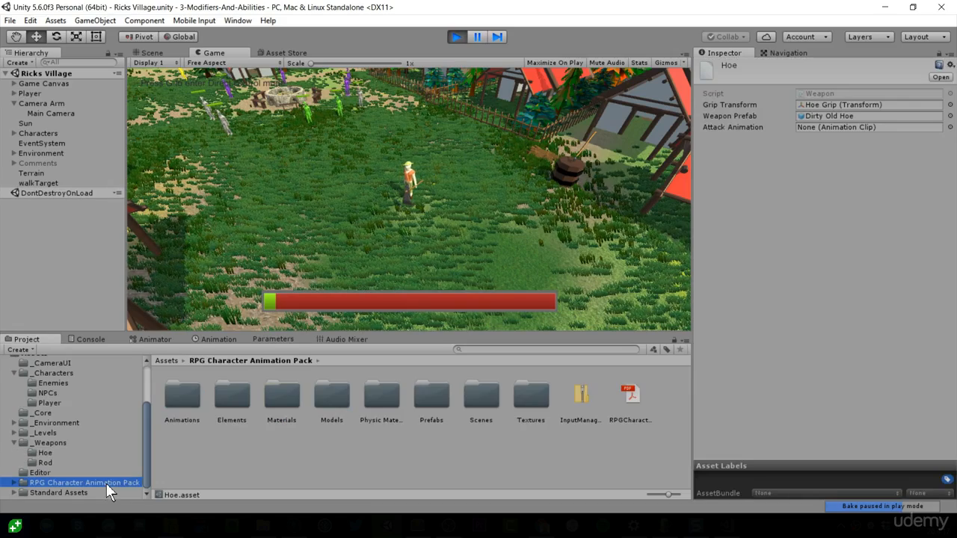
double_click(180, 400)
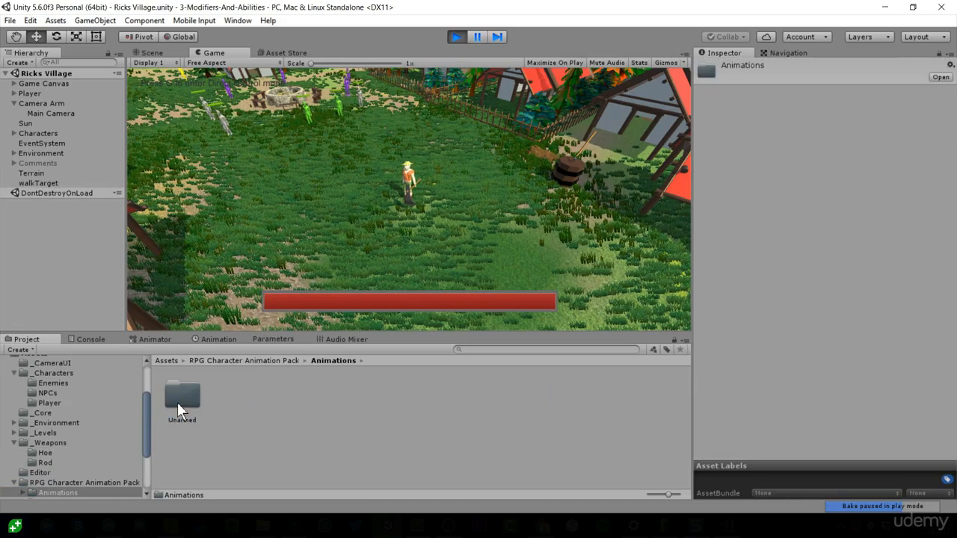
scroll(92, 486, "down", 3)
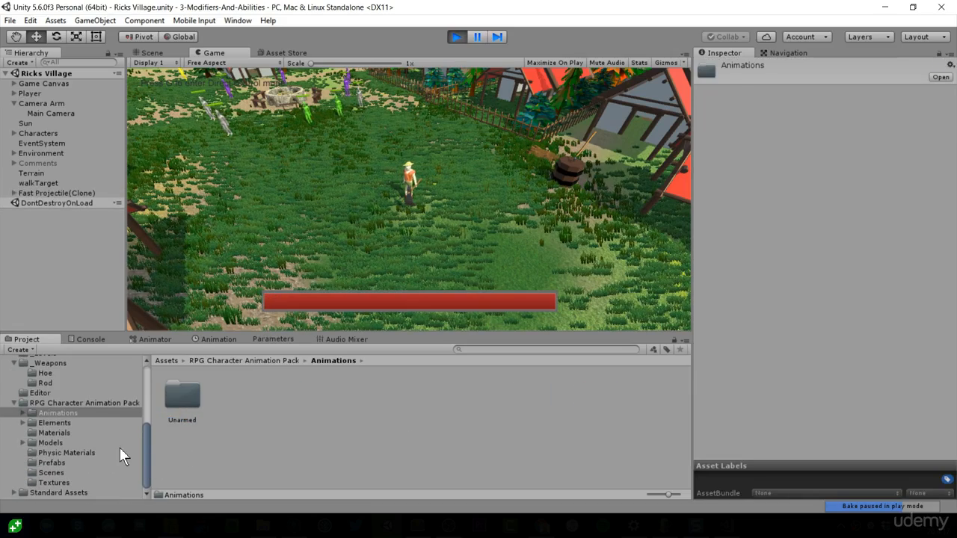
left_click(24, 413)
left_click(51, 423)
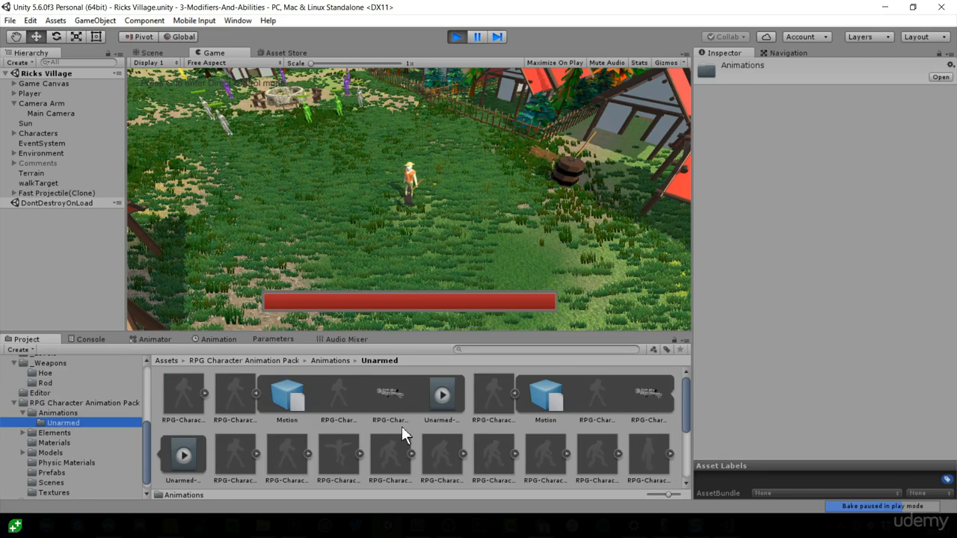
scroll(407, 430, "down", 1)
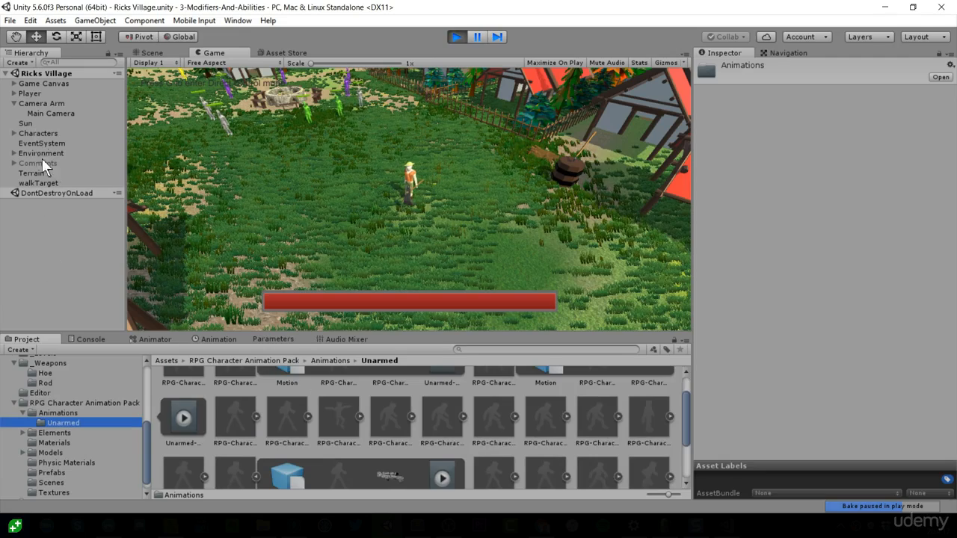
Set the attack animation of the player's Hoe weapon asset to the Unarmed-Attack-L3 clip.
left_click(31, 94)
scroll(754, 306, "down", 10)
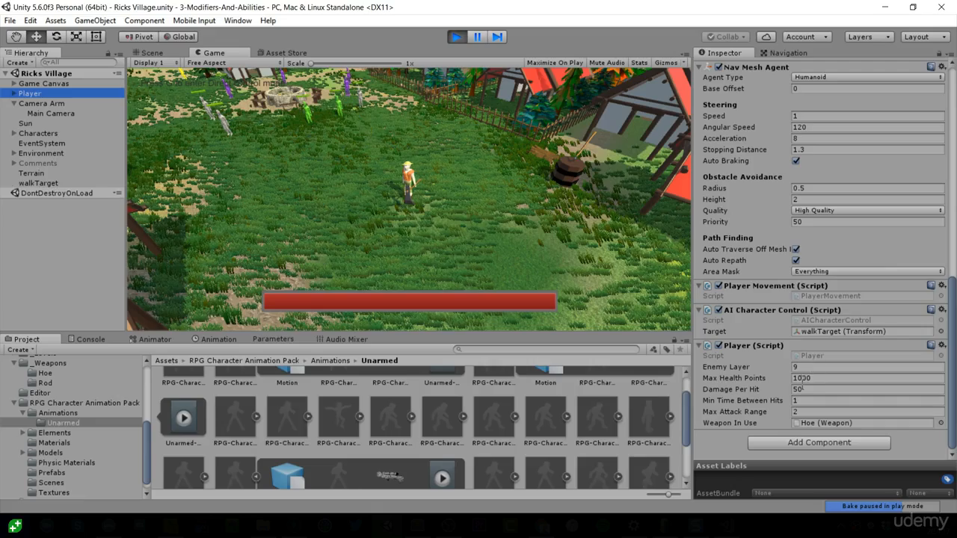
left_click(793, 422)
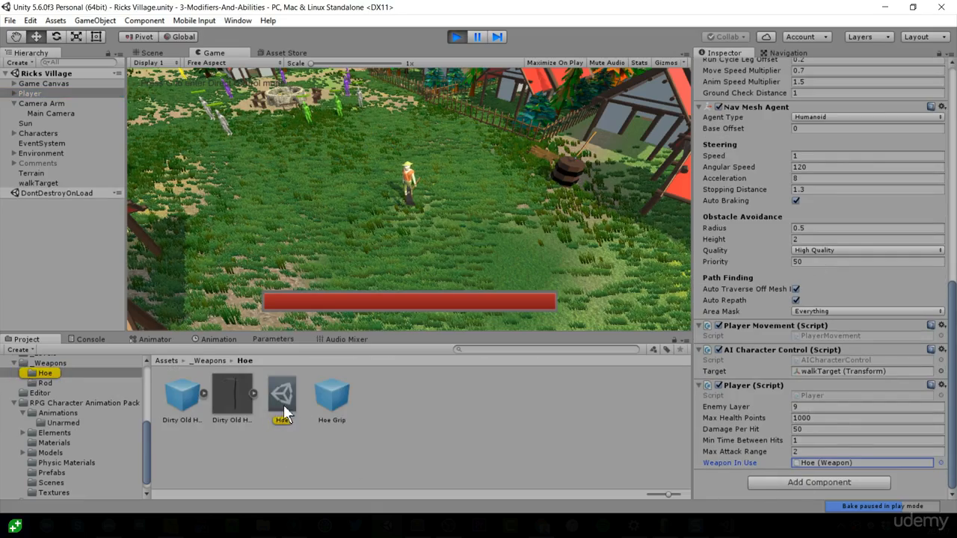
left_click(283, 404)
left_click(835, 127)
left_click(950, 127)
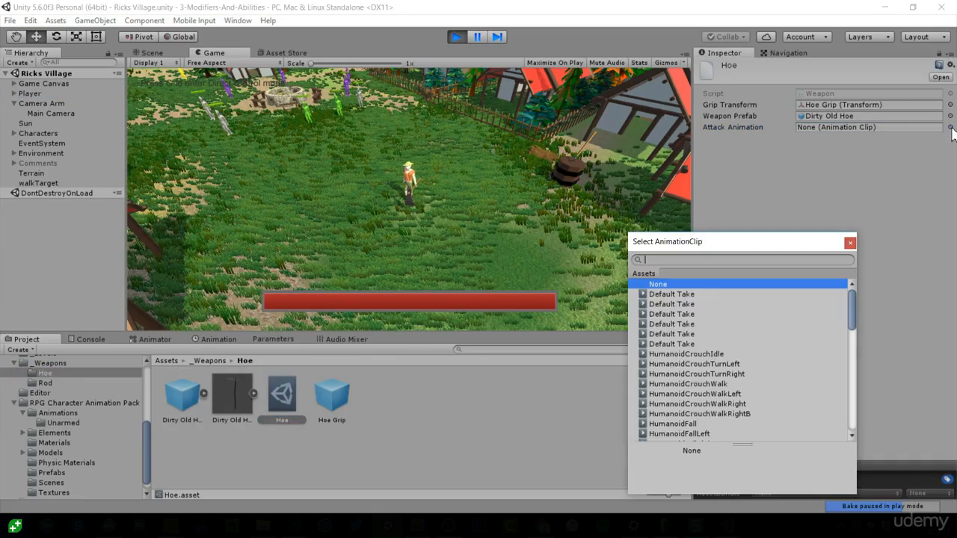
scroll(752, 370, "down", 10)
scroll(754, 366, "up", 5)
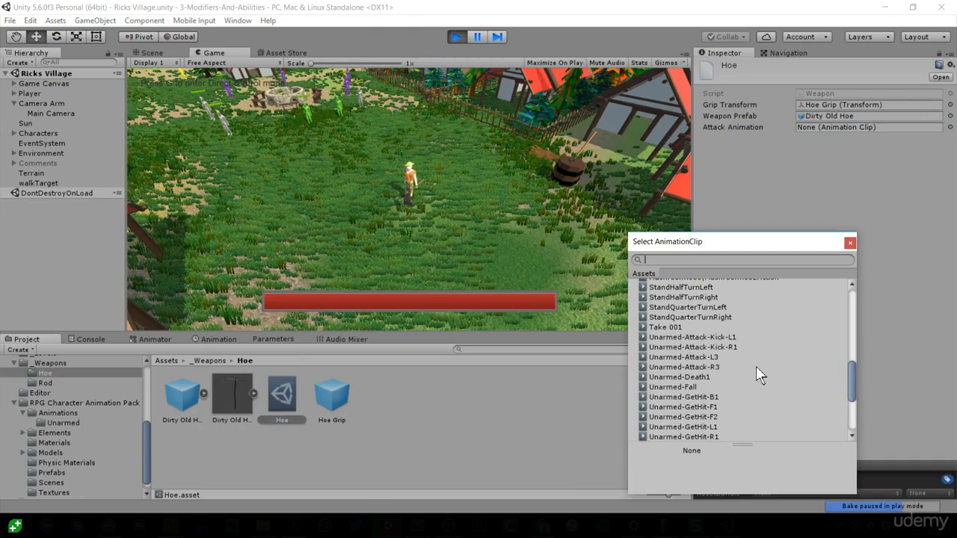
left_click(716, 357)
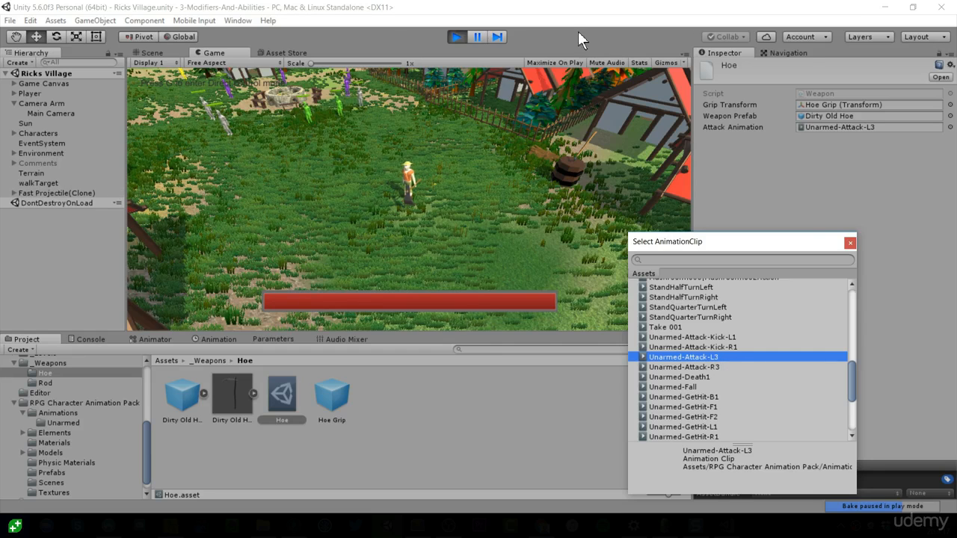
left_click(851, 243)
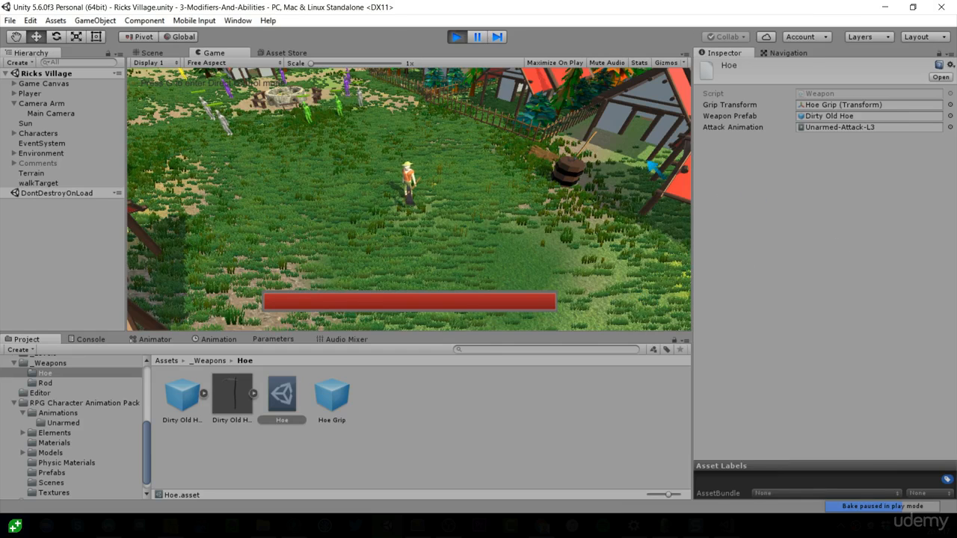
Show the player's Unarmed-Attack-Kick-L1 clip in the animation timeline and review the player's component settings.
left_click(148, 337)
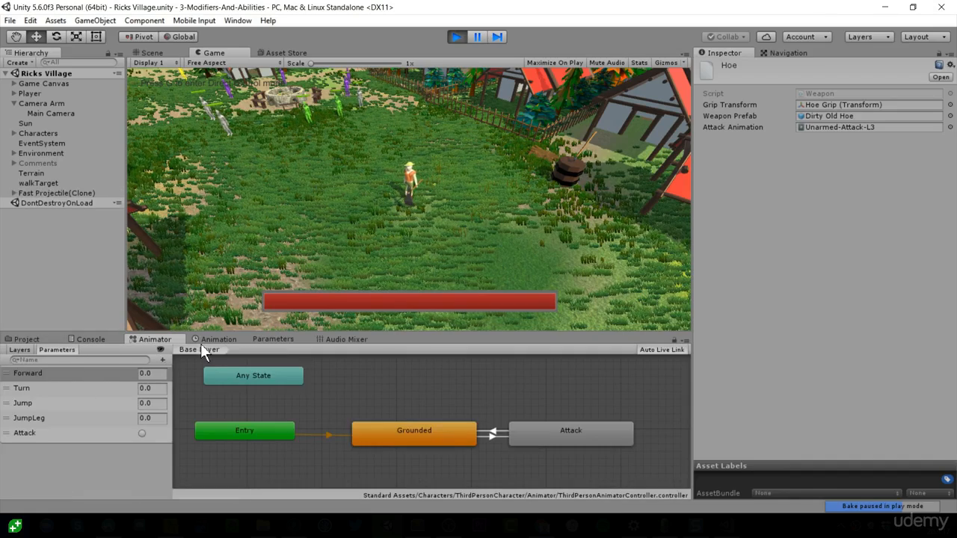
left_click(32, 93)
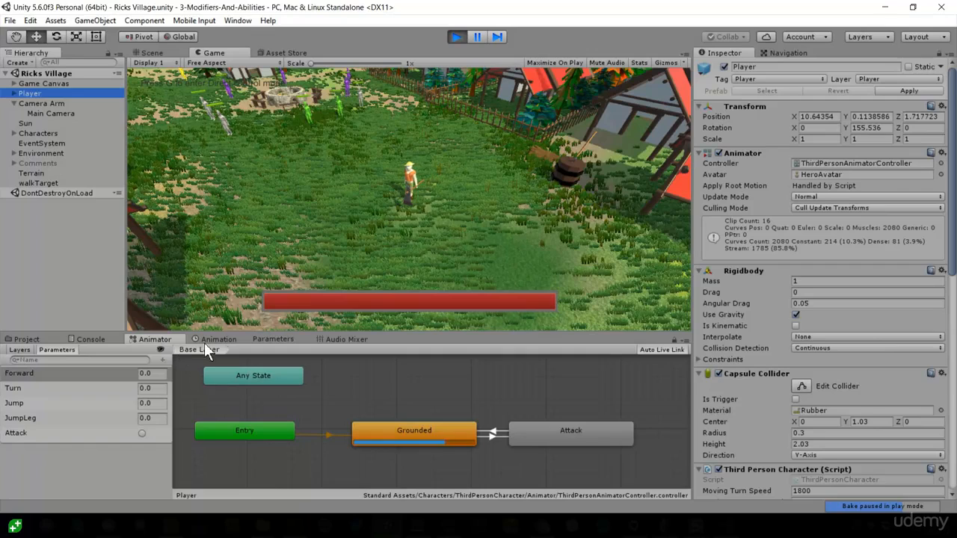
left_click(221, 340)
left_click(98, 349)
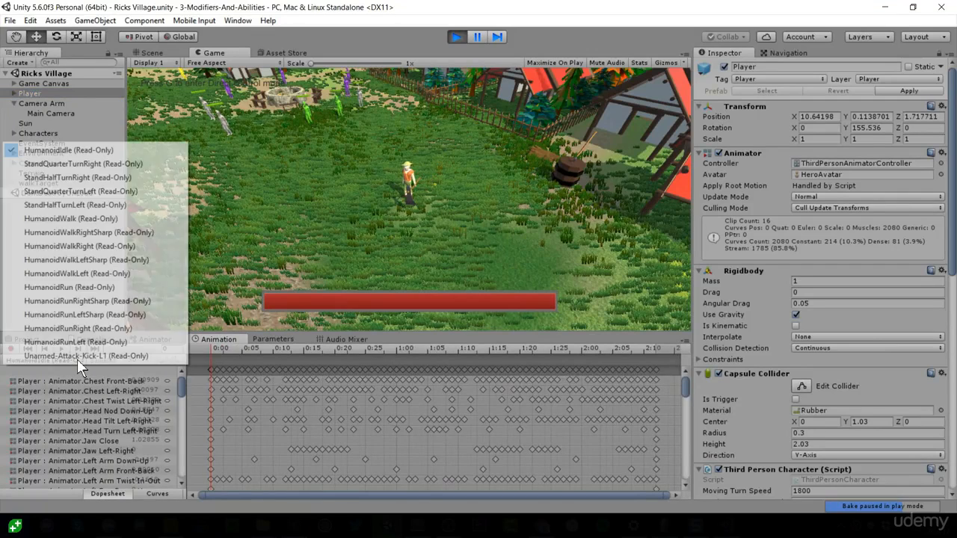
left_click(141, 355)
scroll(805, 338, "down", 10)
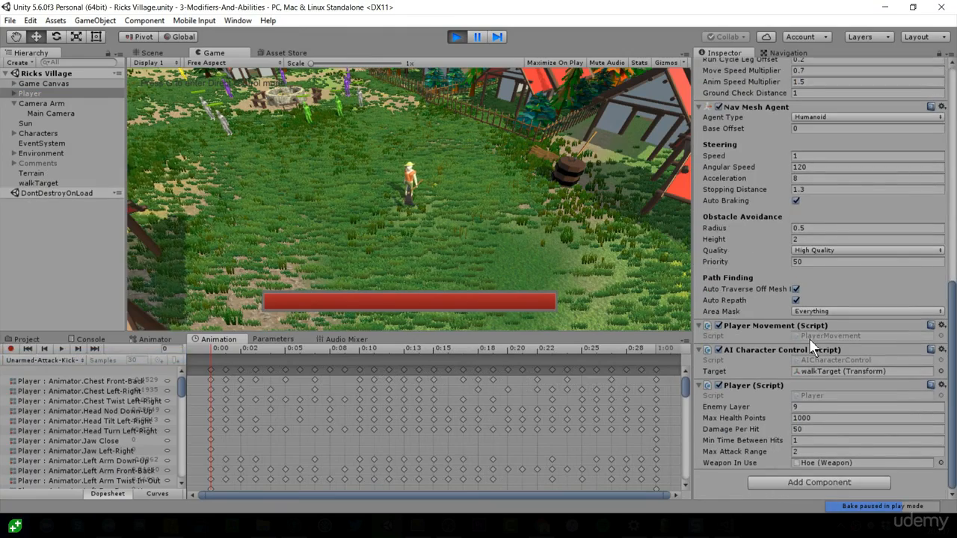
scroll(901, 397, "up", 10)
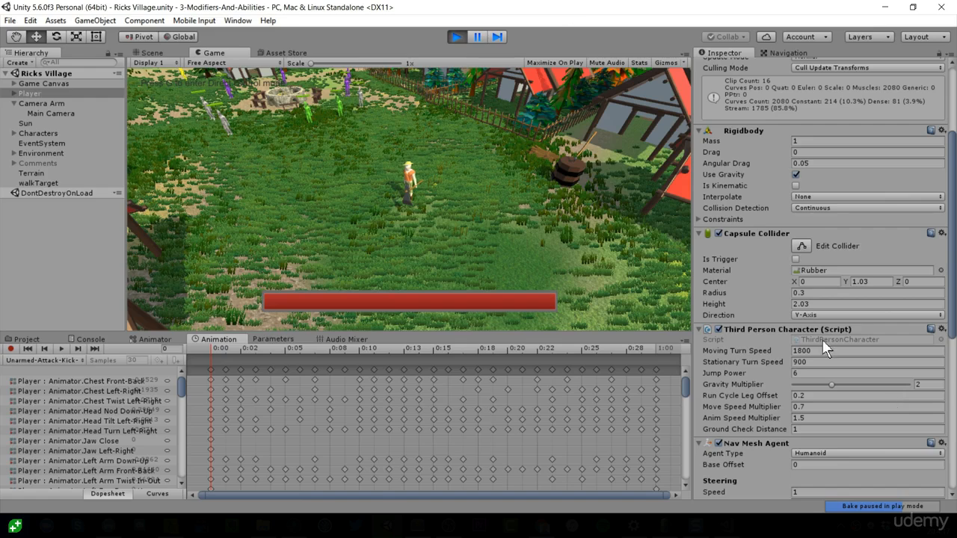
Stop play mode and select the Attack state in the player's animator graph to examine its motion.
left_click(464, 35)
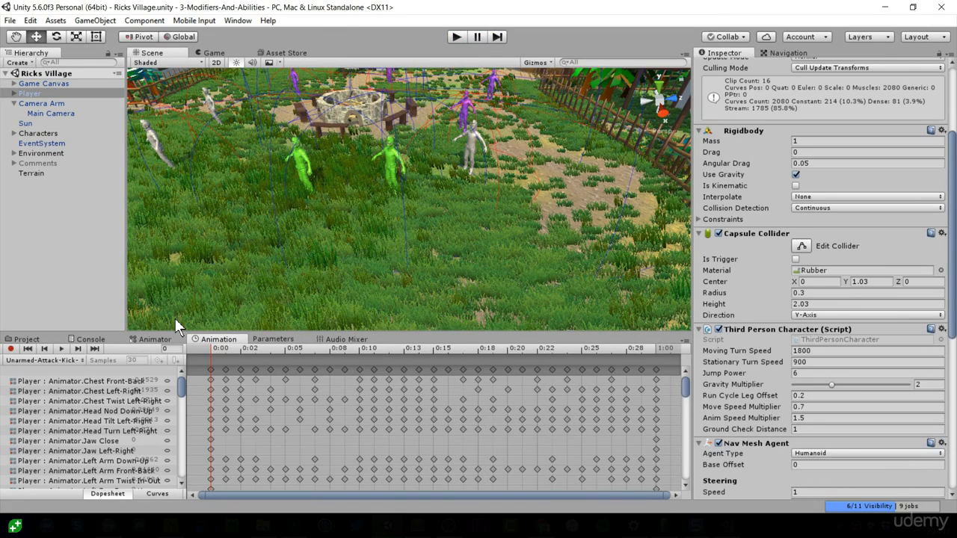
left_click(155, 339)
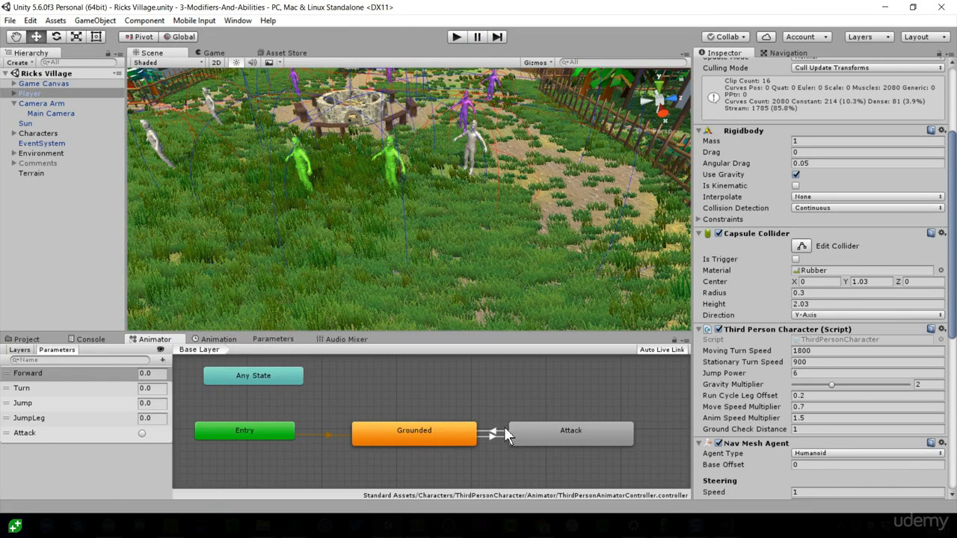
left_click(560, 421)
left_click(563, 432)
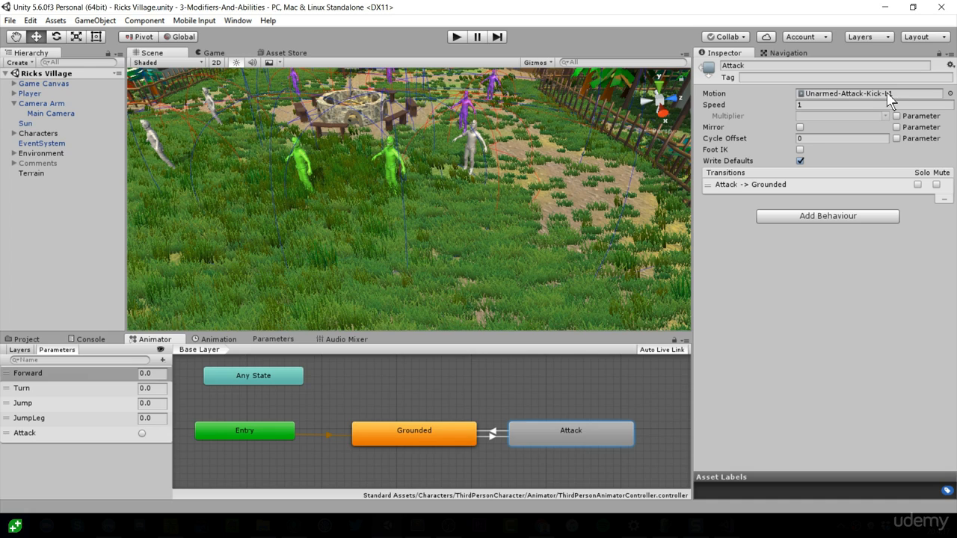
Create an animation clip named "Default Attack" in the _Characters folder.
left_click(26, 339)
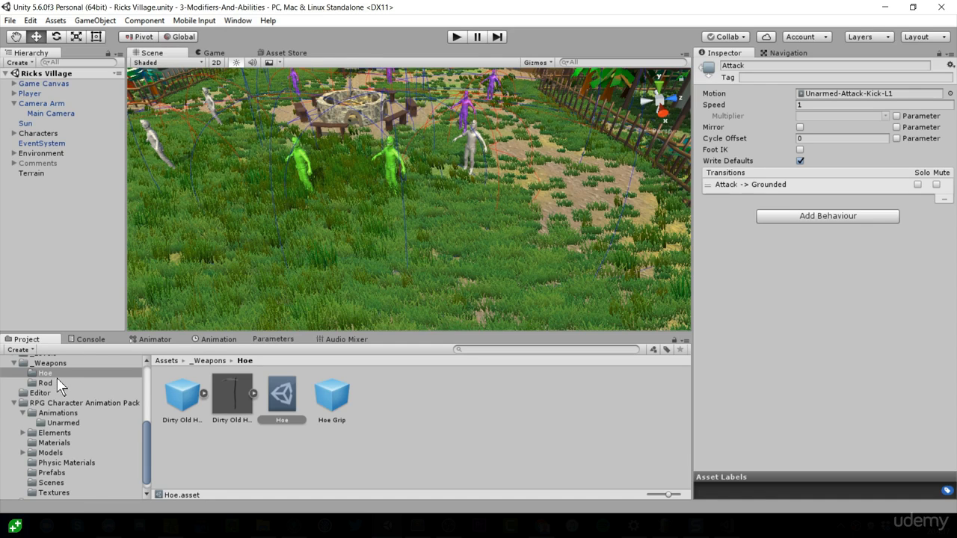
scroll(60, 386, "up", 2)
scroll(59, 397, "up", 3)
left_click(60, 406)
right_click(486, 445)
mouse_move(538, 219)
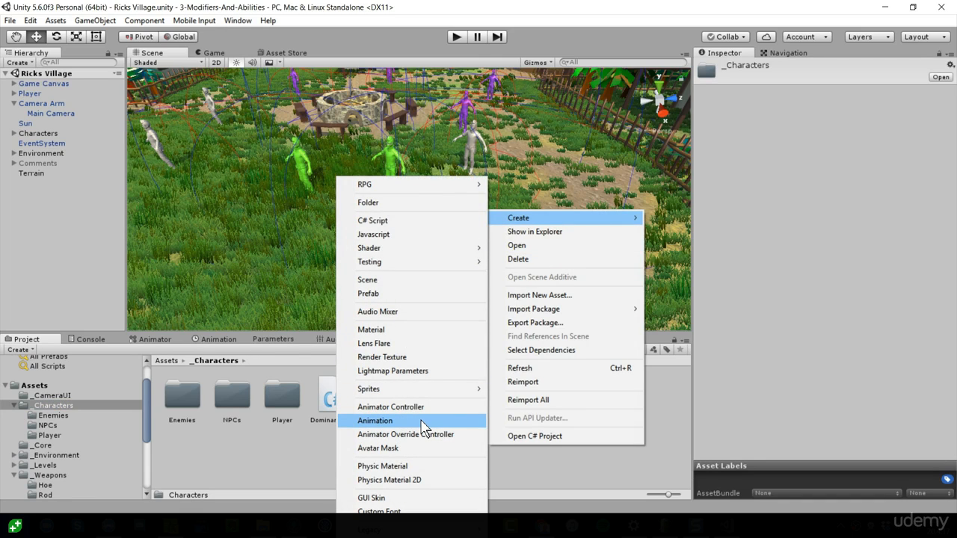
left_click(421, 423)
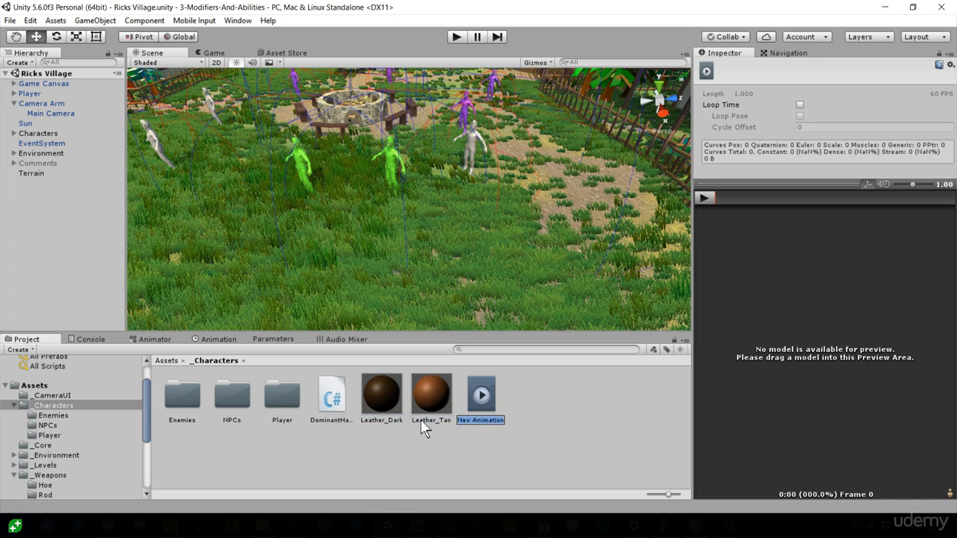
type("default")
key("BackSpace")
key("BackSpace")
key("BackSpace")
key("BackSpace")
key("BackSpace")
key("BackSpace")
key("BackSpace")
type("Default Attack")
key("Return")
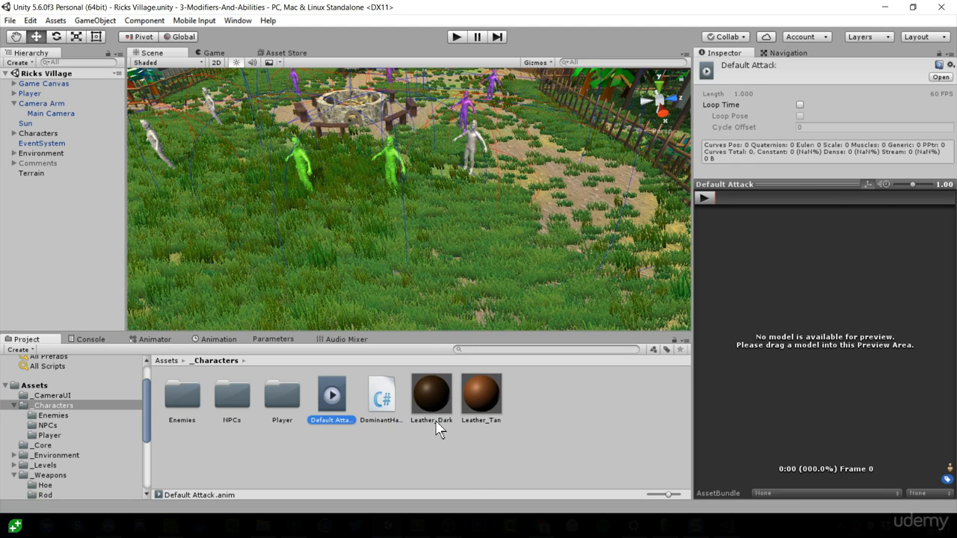
Preview the Default Attack clip on the Player model in an adjusted preview area.
left_click_drag(833, 187, 833, 306)
left_click_drag(28, 96, 798, 358)
left_click(704, 322)
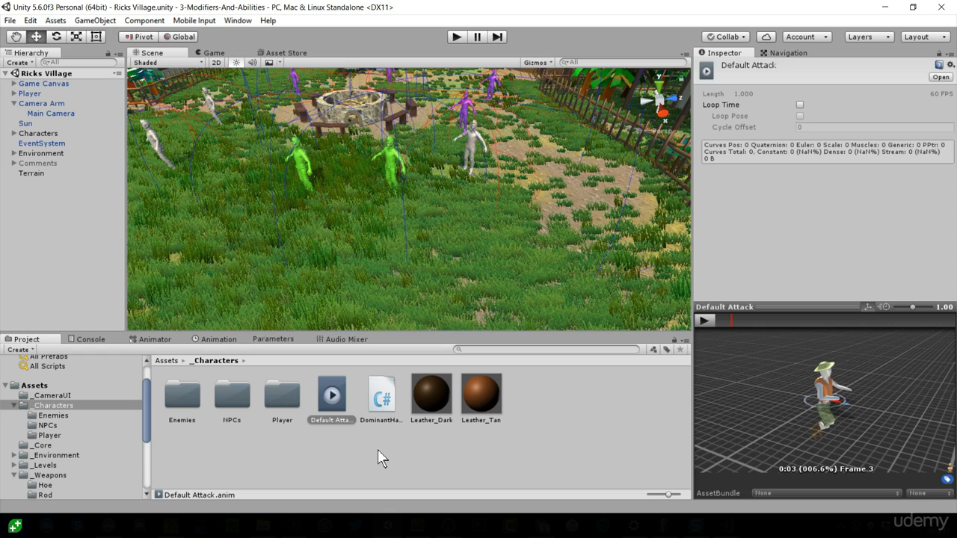
left_click(338, 395)
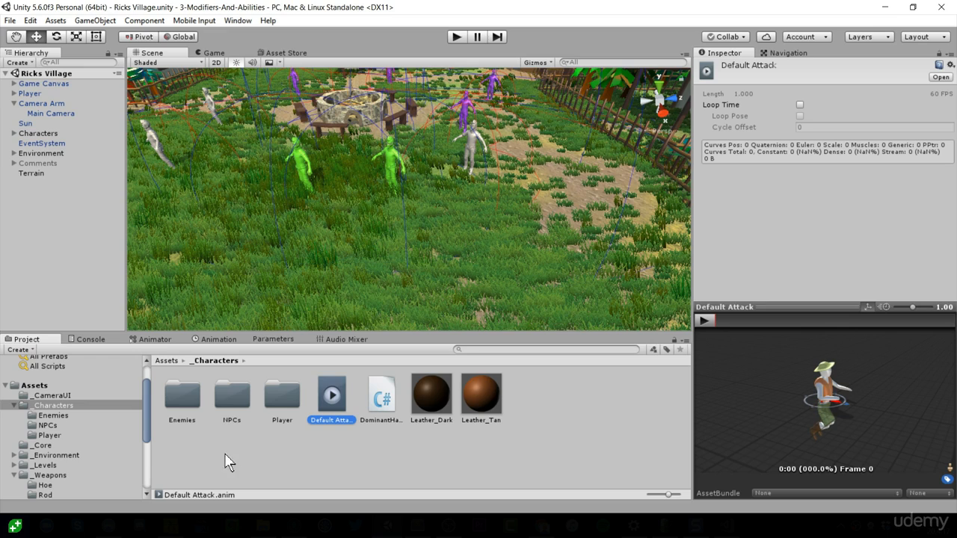
Set the motion of the animator's Attack state to the Default Attack clip.
left_click(148, 341)
left_click(543, 437)
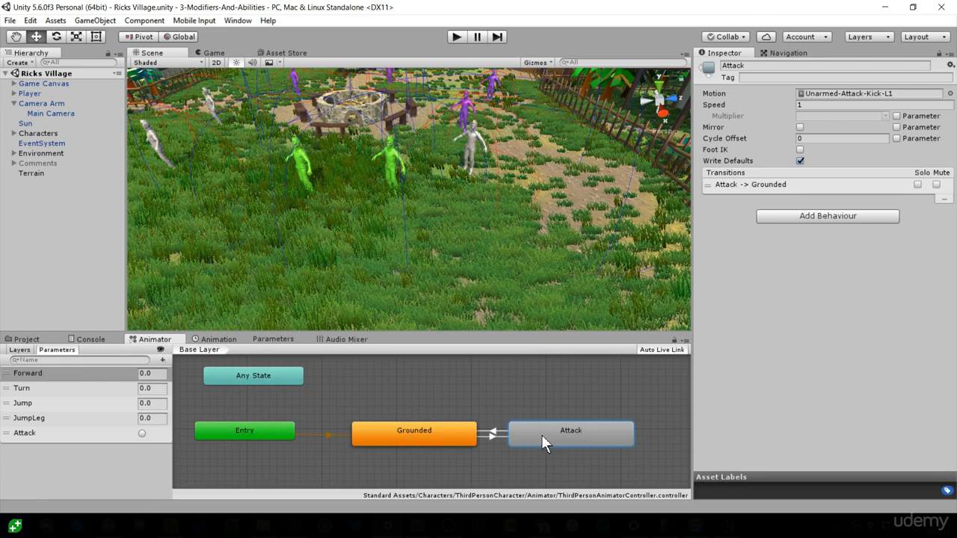
left_click(950, 93)
scroll(715, 372, "up", 10)
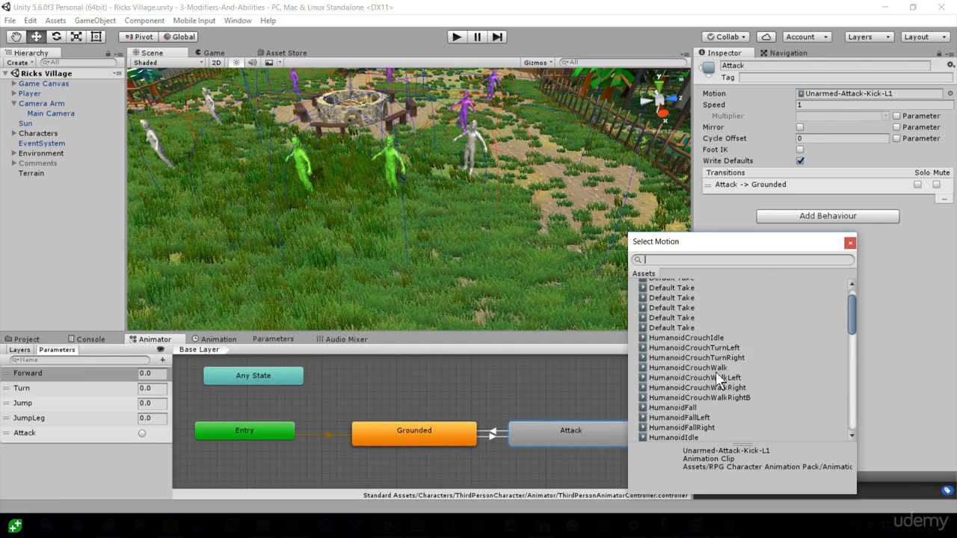
left_click(694, 295)
double_click(693, 295)
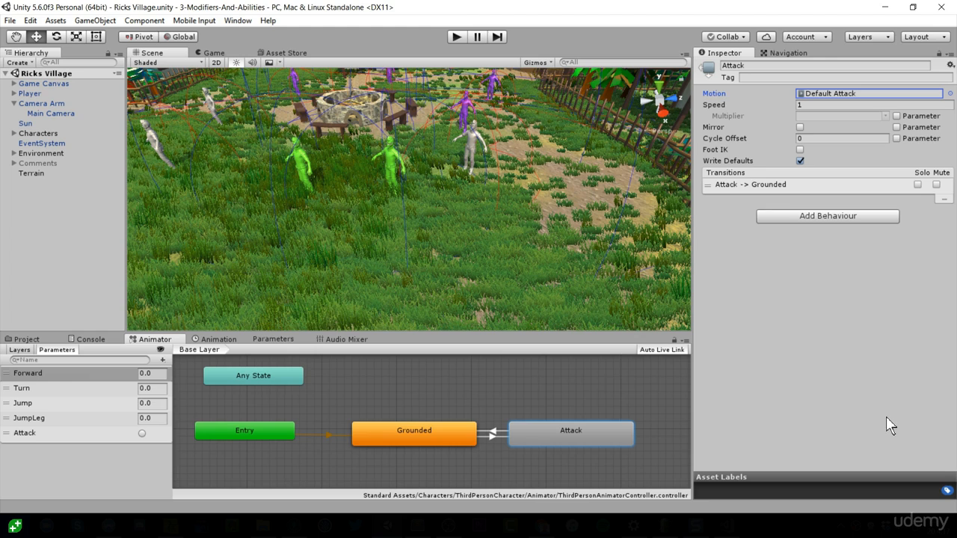
Rename the attack placeholder clip in the _Characters folder as "DEFAULT ATTACK".
left_click(89, 340)
left_click(28, 340)
left_click(329, 415)
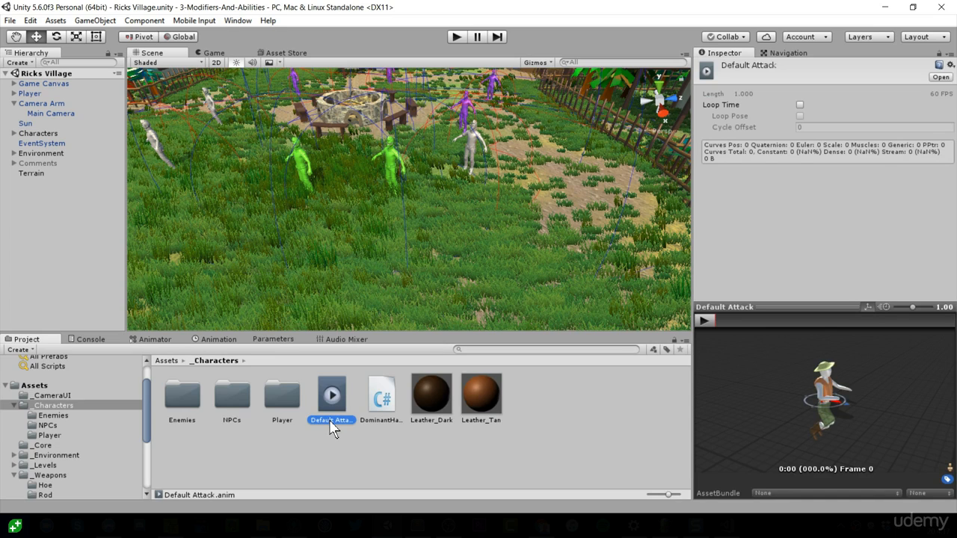
type("DEFAULT ATTACK")
key("Return")
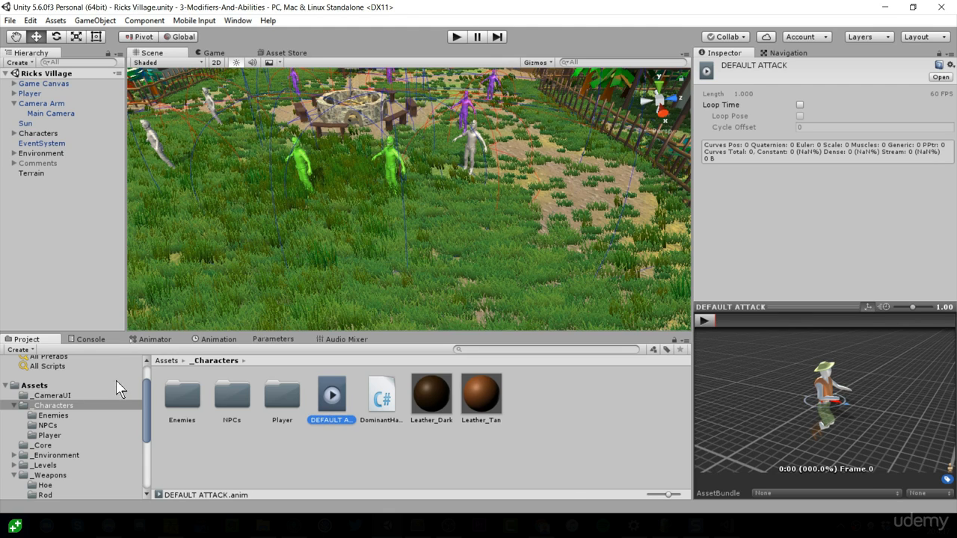
Check the Attack state's motion after the clip rename, view the console, and return to the _Characters assets.
left_click(149, 339)
left_click(536, 430)
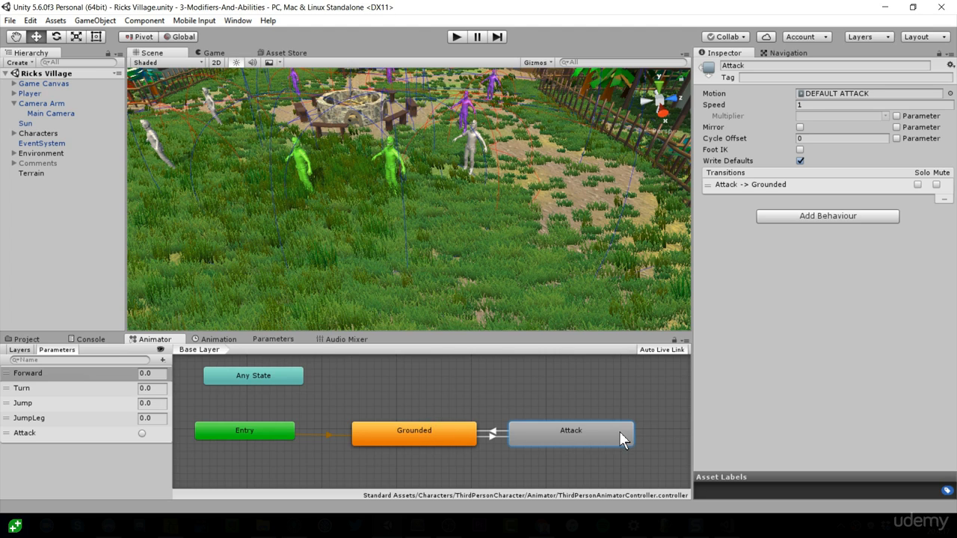
left_click(91, 341)
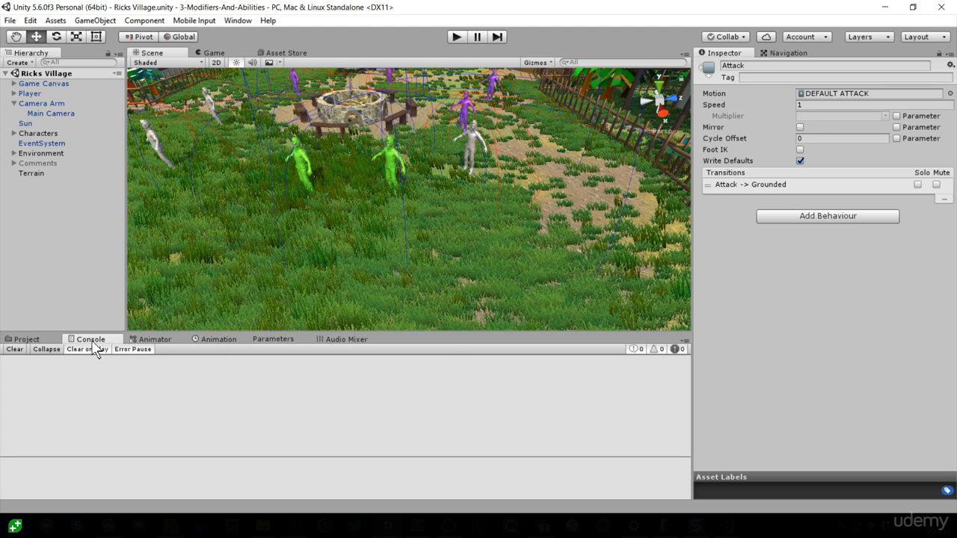
left_click(49, 340)
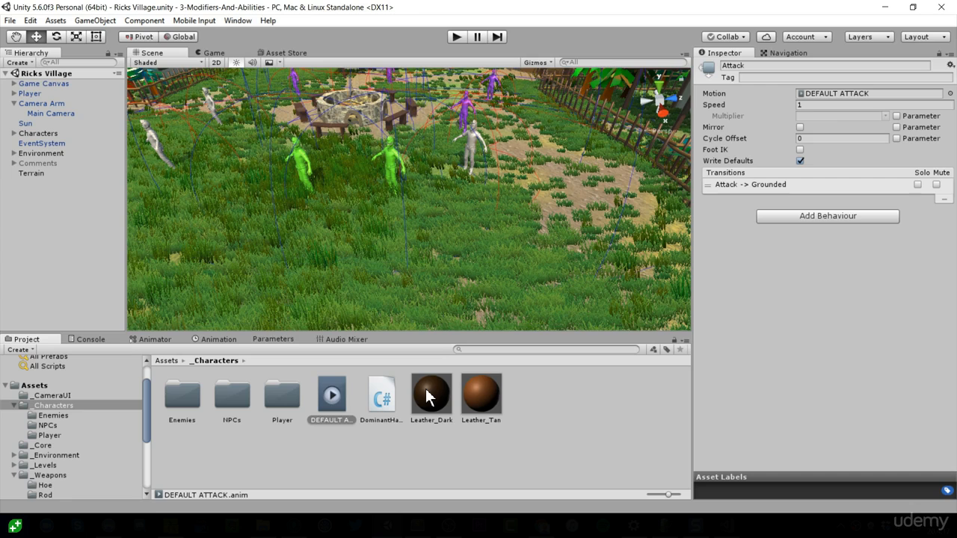
Examine the animation timeline and the animator's Grounded and Attack states, ending back at the _Characters folder assets.
left_click(199, 340)
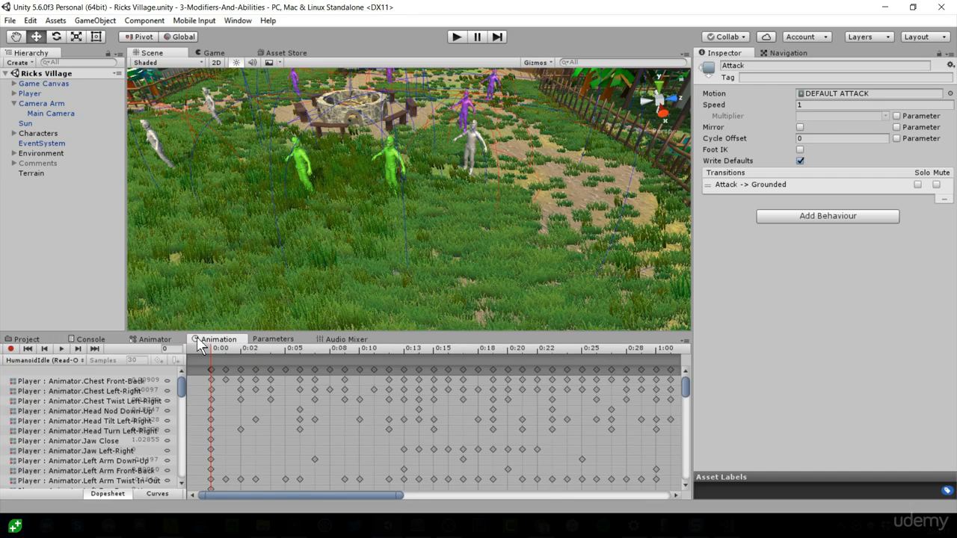
left_click(157, 339)
middle_click_drag(480, 406, 437, 381)
scroll(462, 408, "down", 2)
scroll(488, 423, "up", 3)
scroll(507, 427, "down", 3)
scroll(479, 426, "up", 2)
left_click(344, 425)
left_click(515, 423)
left_click(370, 420)
left_click(26, 339)
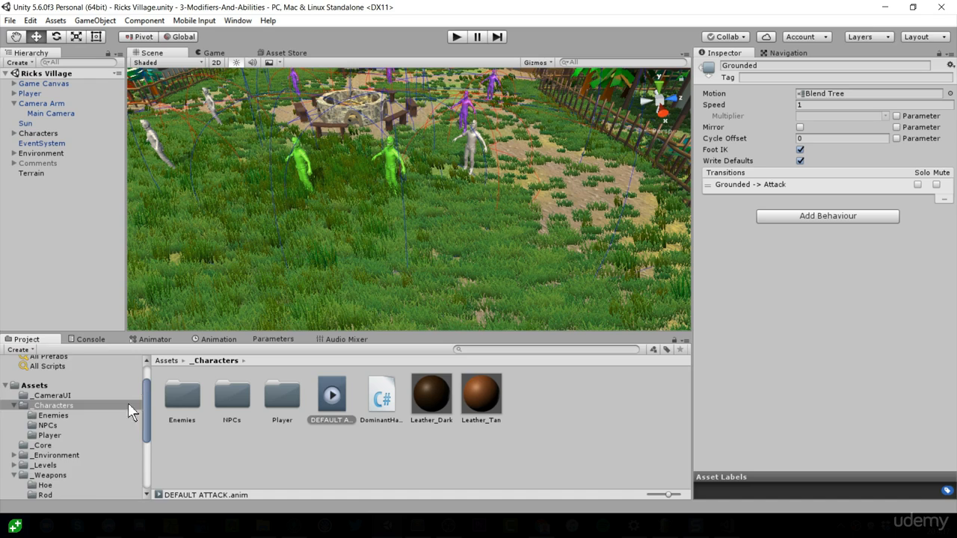
Examine the attack states inside Unarmed-Attacks and the trigger parameters of the RPG Character Animation Pack's animation controller.
scroll(78, 447, "down", 3)
scroll(77, 447, "down", 2)
scroll(90, 463, "down", 1)
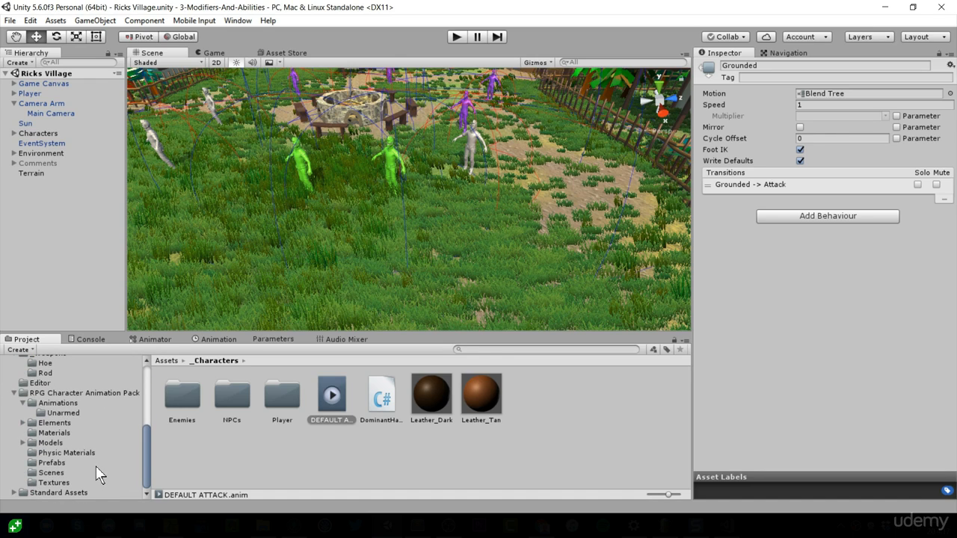
left_click(73, 395)
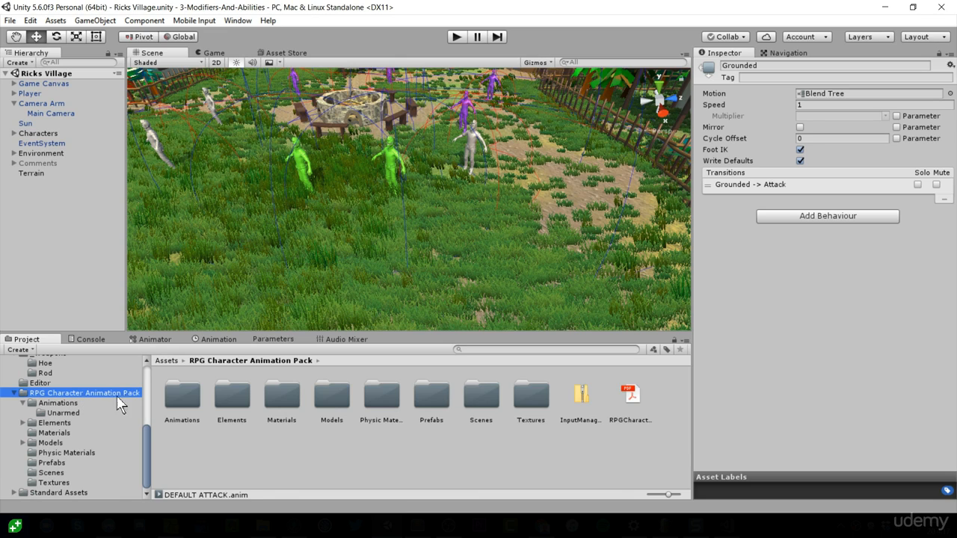
double_click(422, 391)
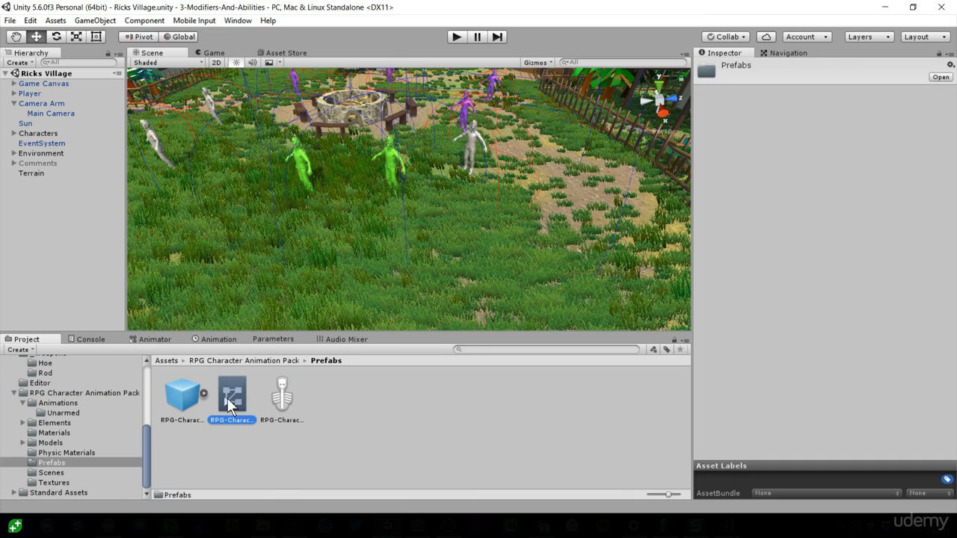
double_click(227, 397)
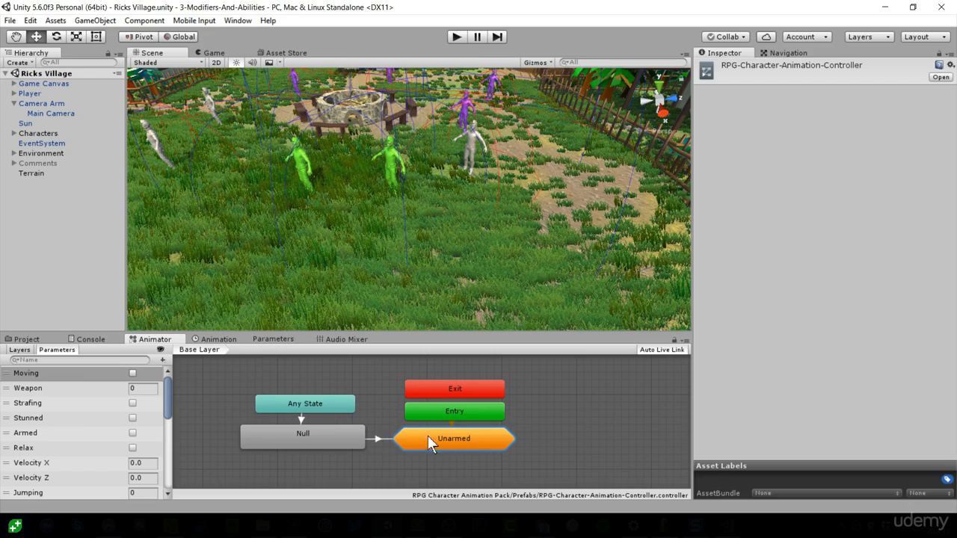
double_click(406, 432)
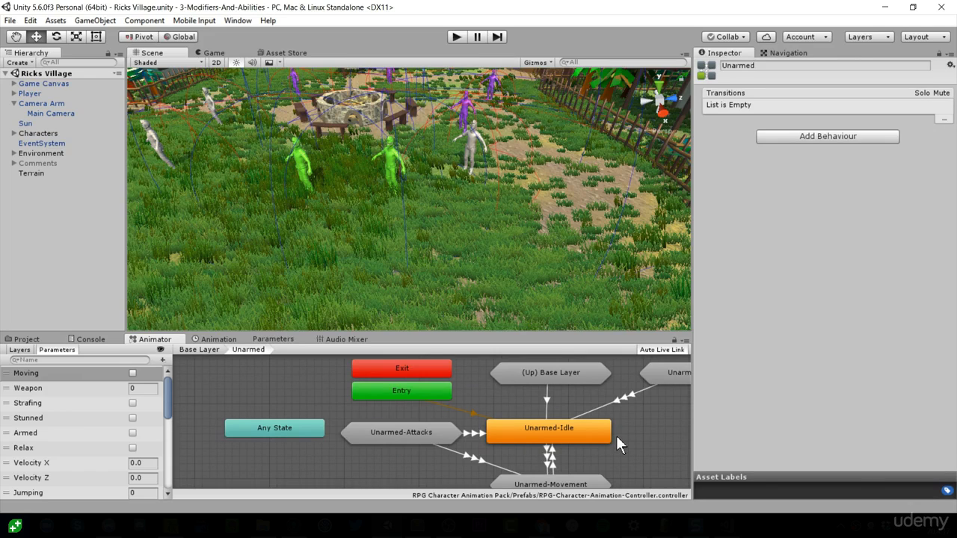
double_click(302, 431)
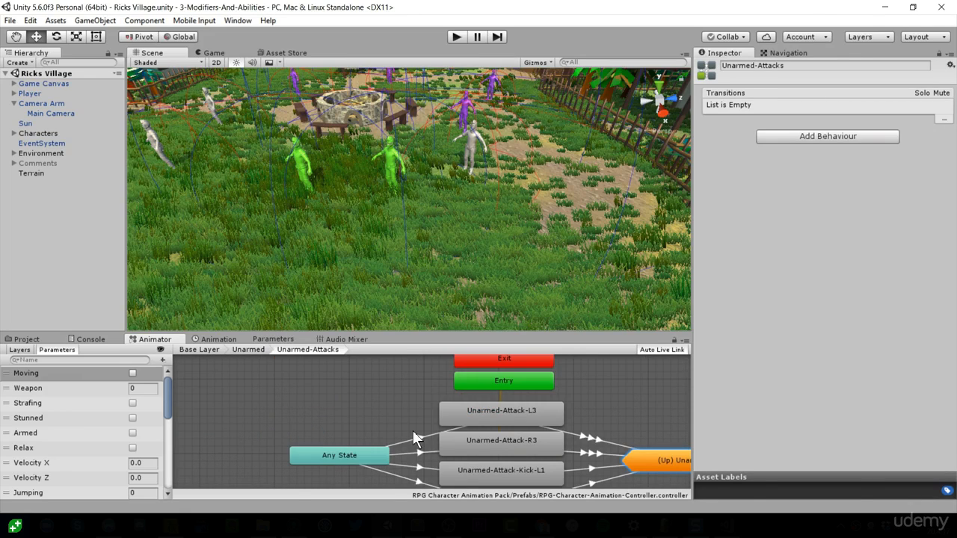
left_click_drag(479, 338, 483, 258)
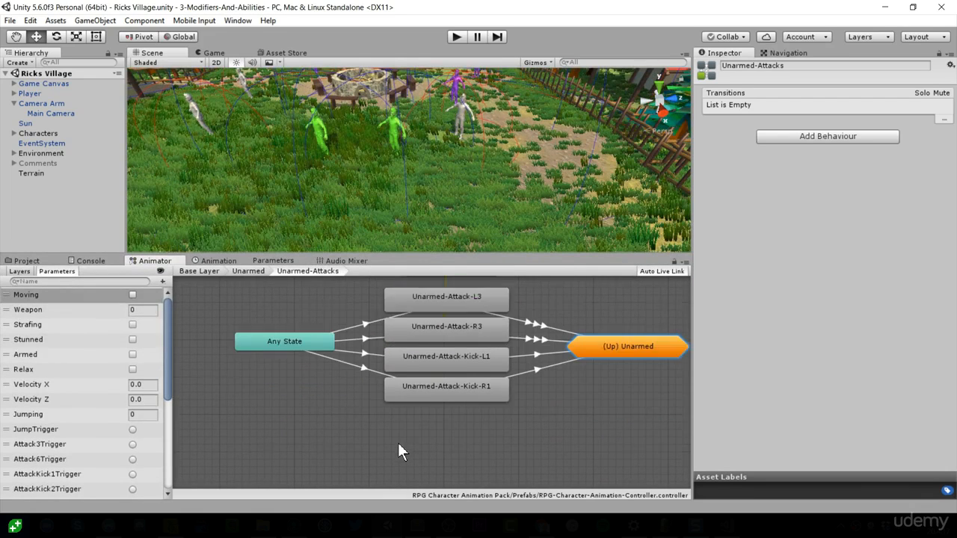
scroll(19, 454, "down", 5)
scroll(19, 454, "down", 2)
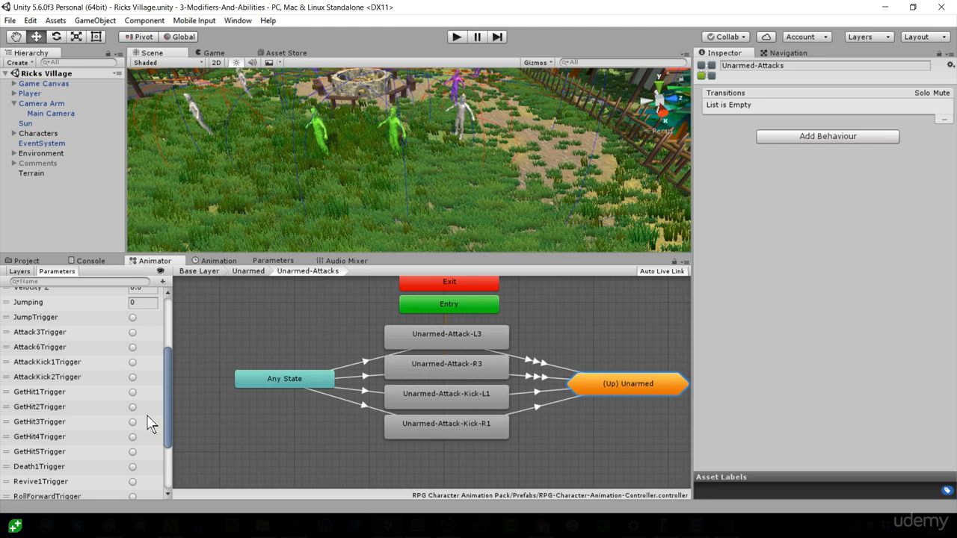
Return to the project assets and look through the NPCs, Player and _Characters folders.
left_click(27, 261)
scroll(85, 344, "up", 5)
left_click(60, 381)
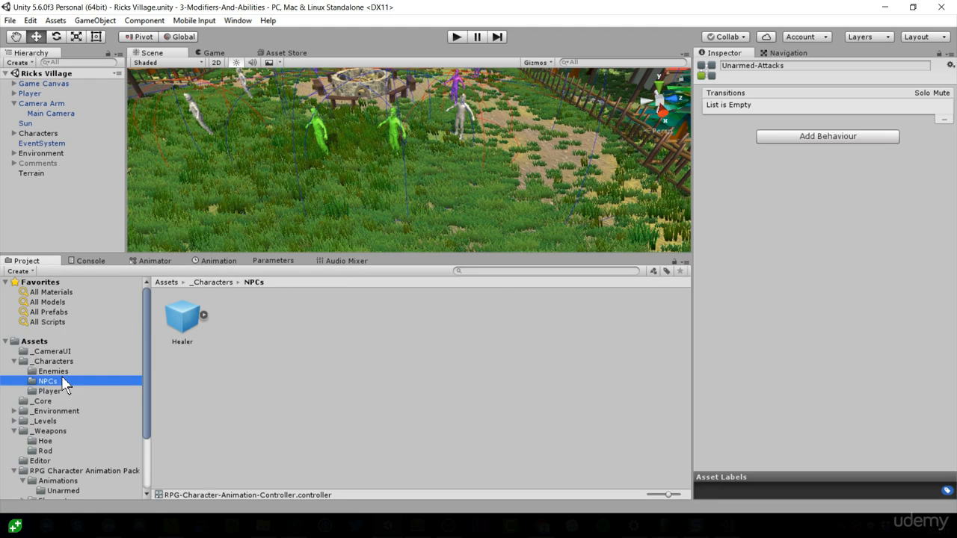
left_click(66, 390)
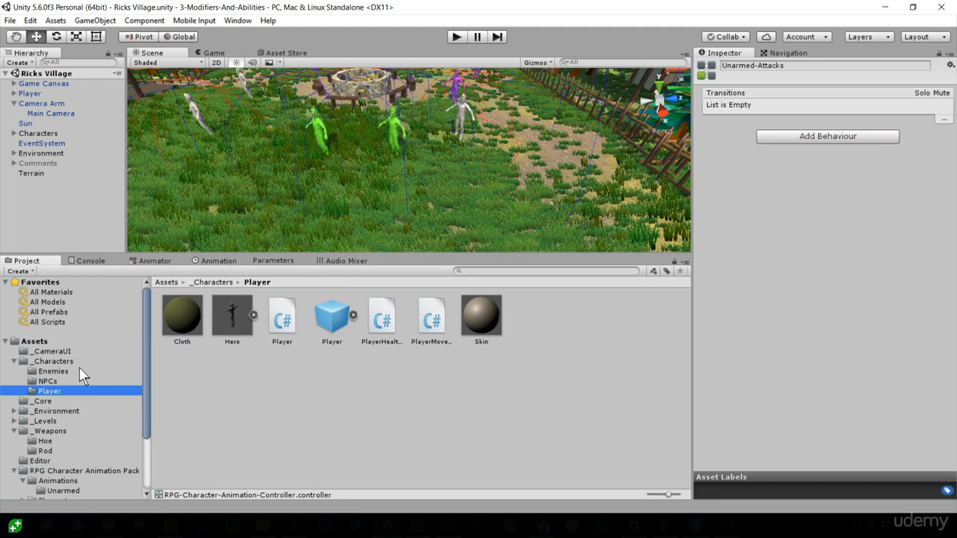
left_click(77, 362)
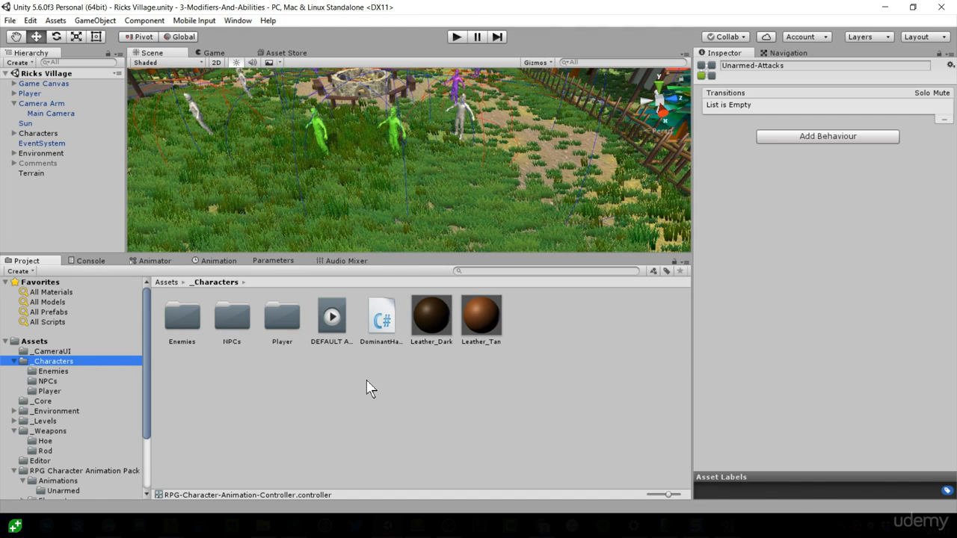
left_click(333, 320)
right_click(383, 366)
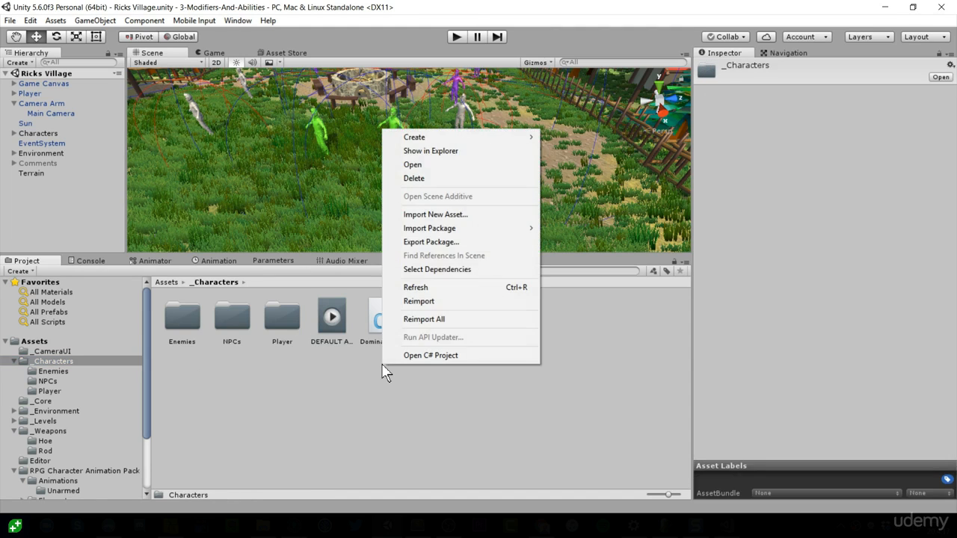
mouse_move(459, 140)
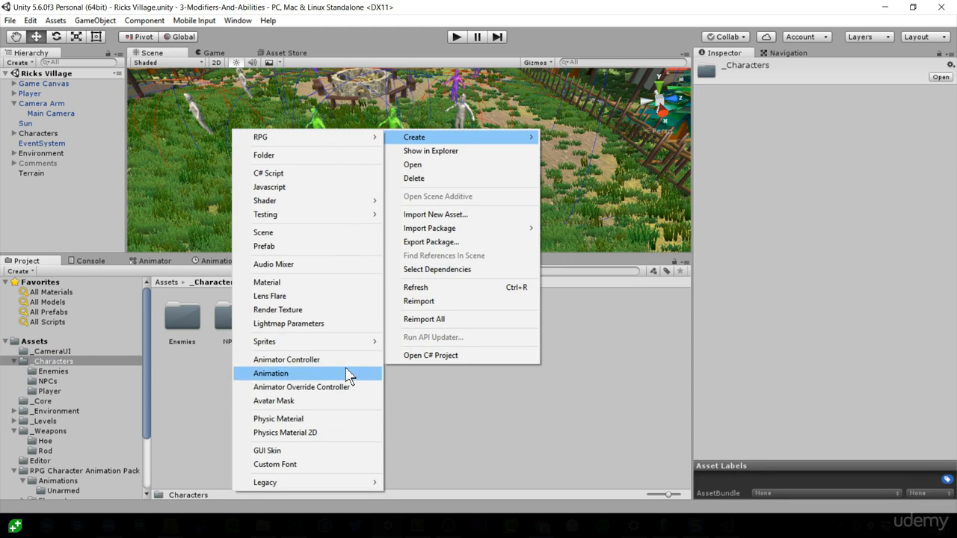
Create an Animator Override Controller in the _Characters/Player folder and name it "Player Animator Override".
left_click(90, 391)
right_click(343, 411)
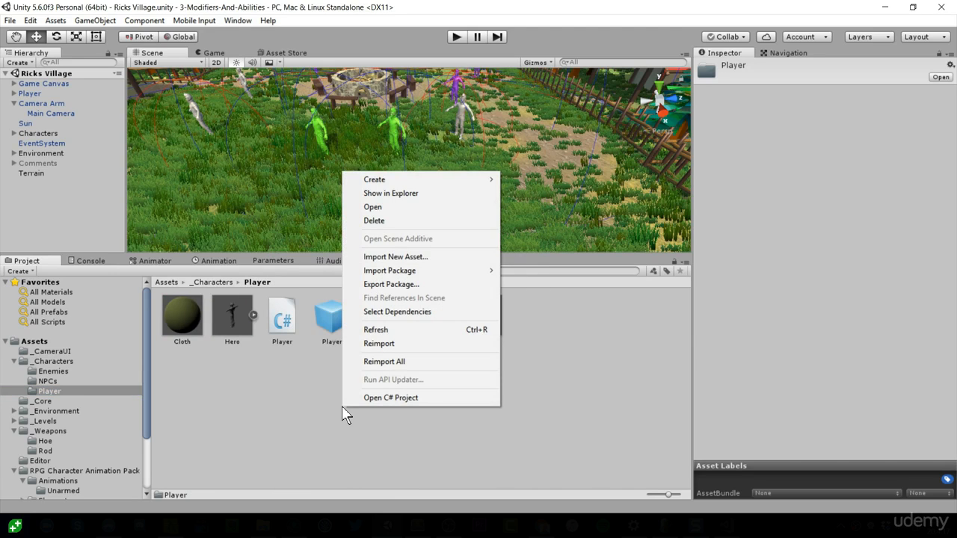
mouse_move(418, 180)
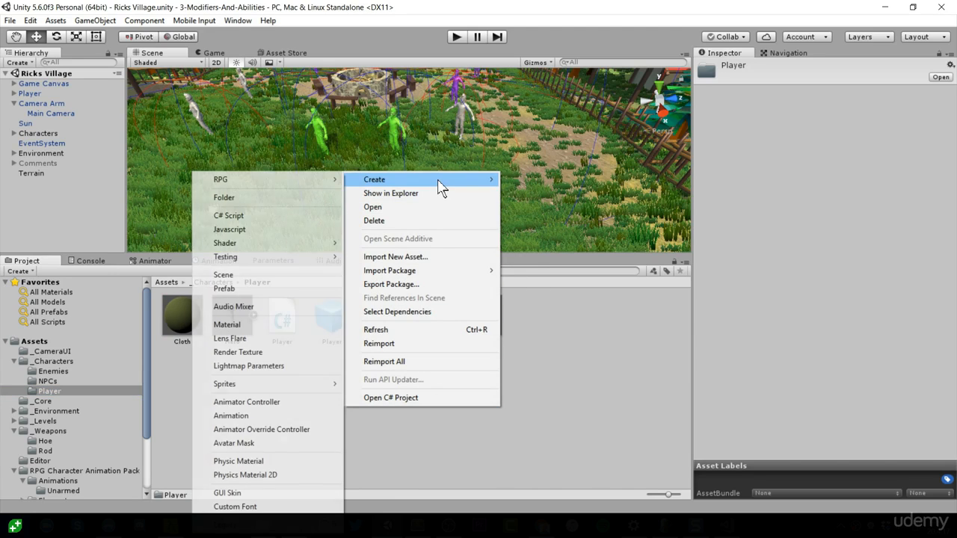
left_click(323, 438)
key("Return")
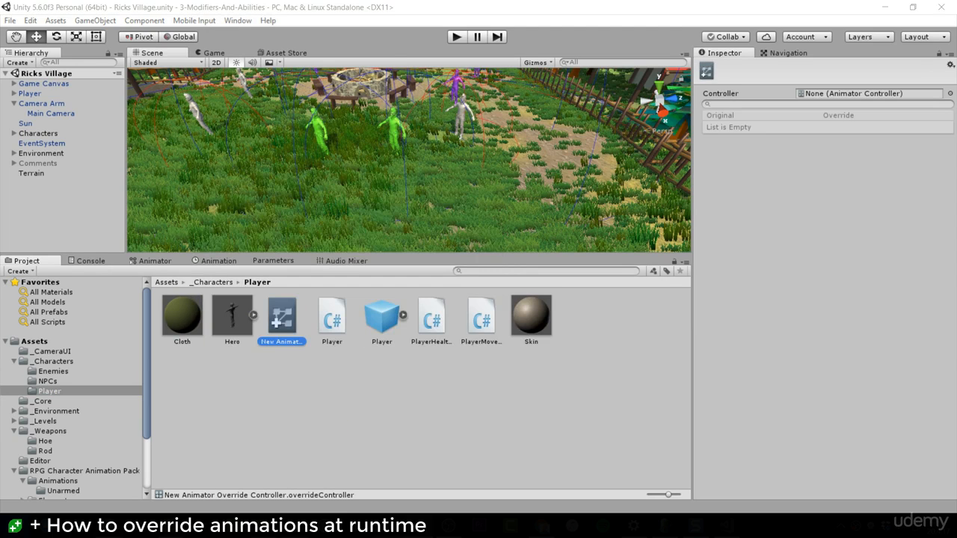
left_click(308, 355)
left_click(278, 344)
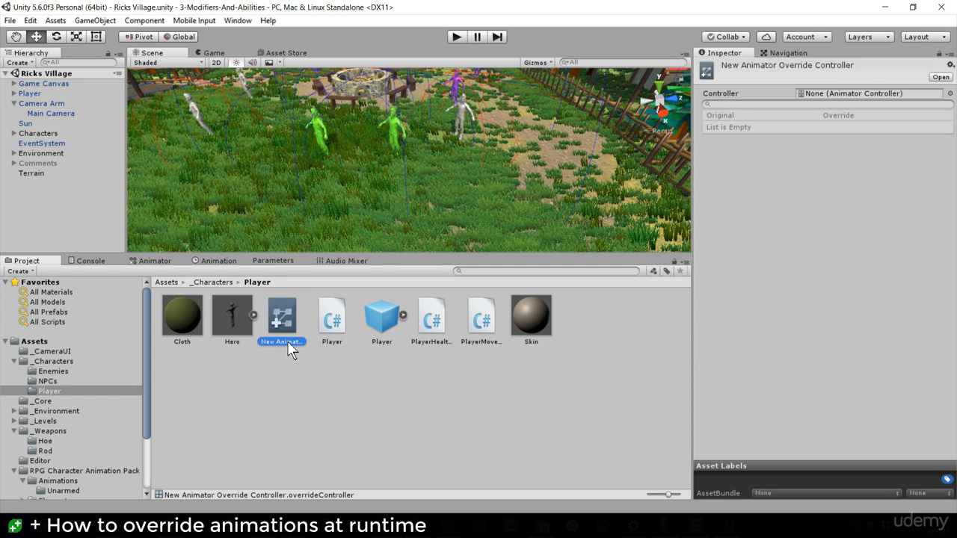
type("Player Animato")
type("r Override")
key("Return")
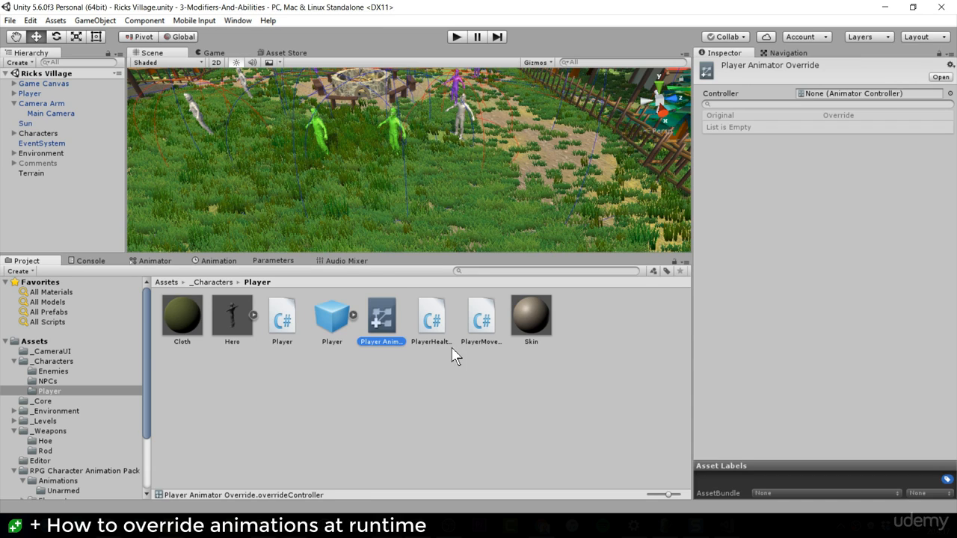
Assign ThirdPersonAnimatorController as the controller of the Player Animator Override asset.
left_click(950, 94)
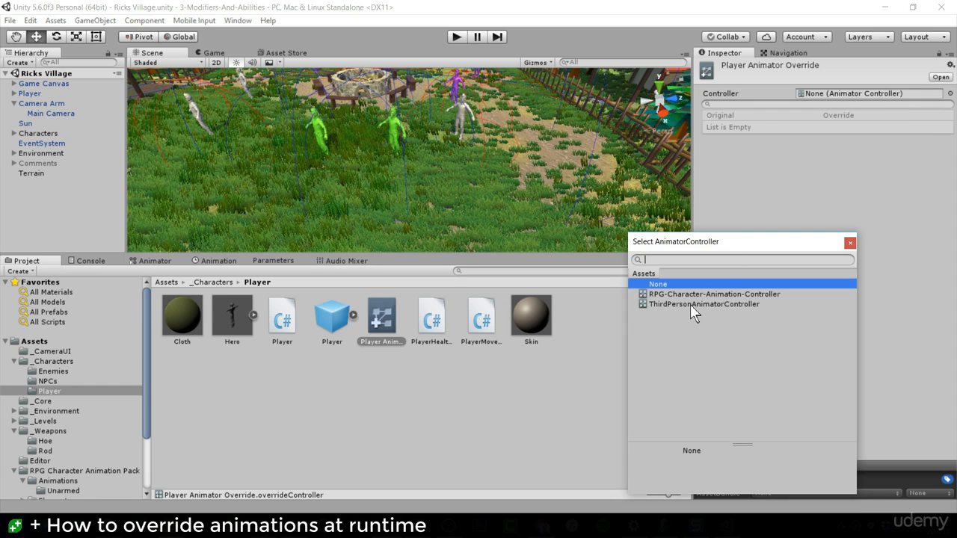
left_click(753, 306)
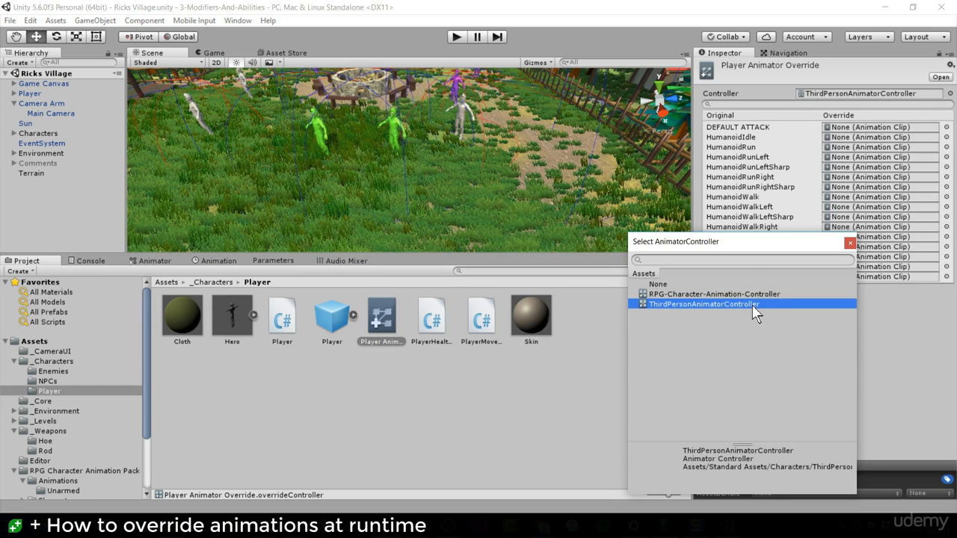
left_click_drag(748, 249, 651, 238)
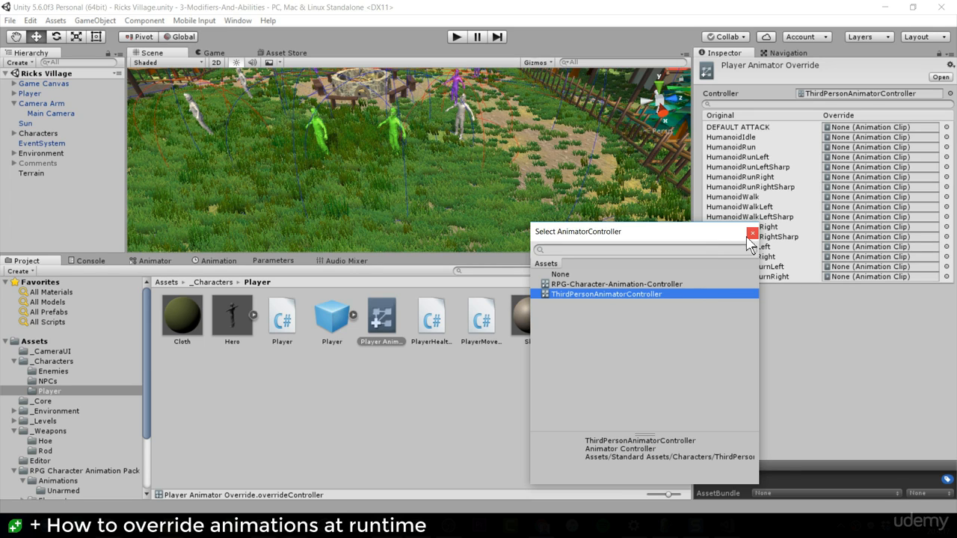
left_click(753, 233)
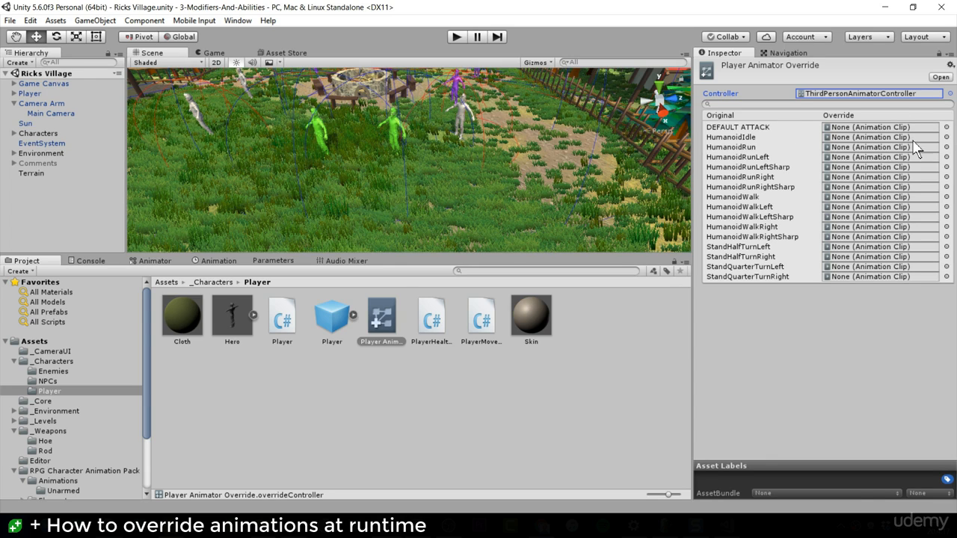
Override the DEFAULT ATTACK clip with the Unarmed-Roll-Backward animation.
left_click(947, 128)
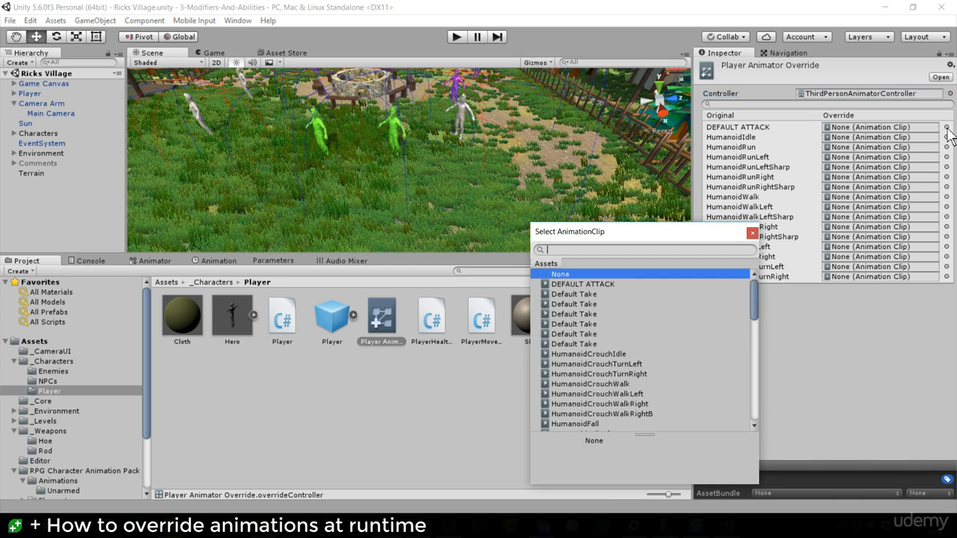
scroll(618, 374, "down", 10)
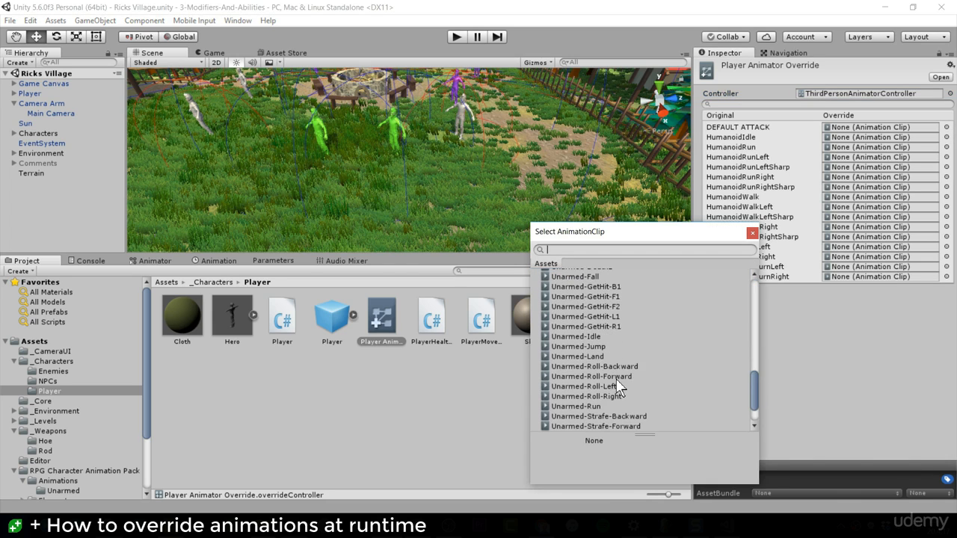
double_click(633, 366)
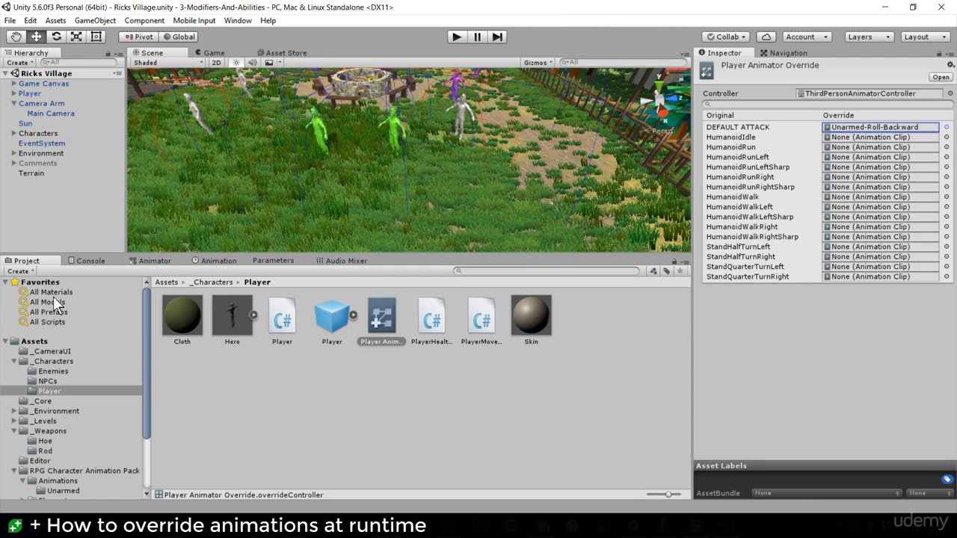
Inspect the Player object's animator states and the list of animation clips available for it.
left_click(154, 261)
left_click(210, 260)
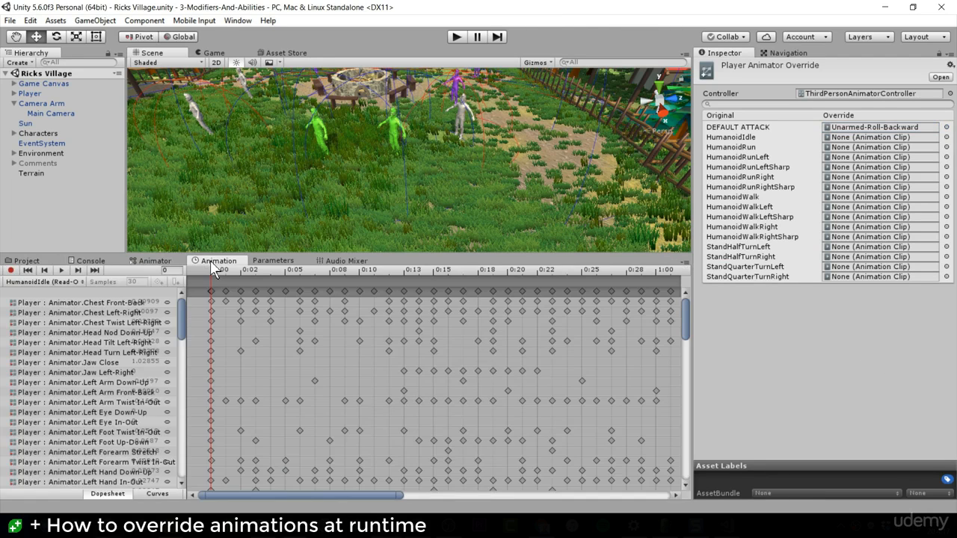
left_click(171, 261)
left_click(90, 94)
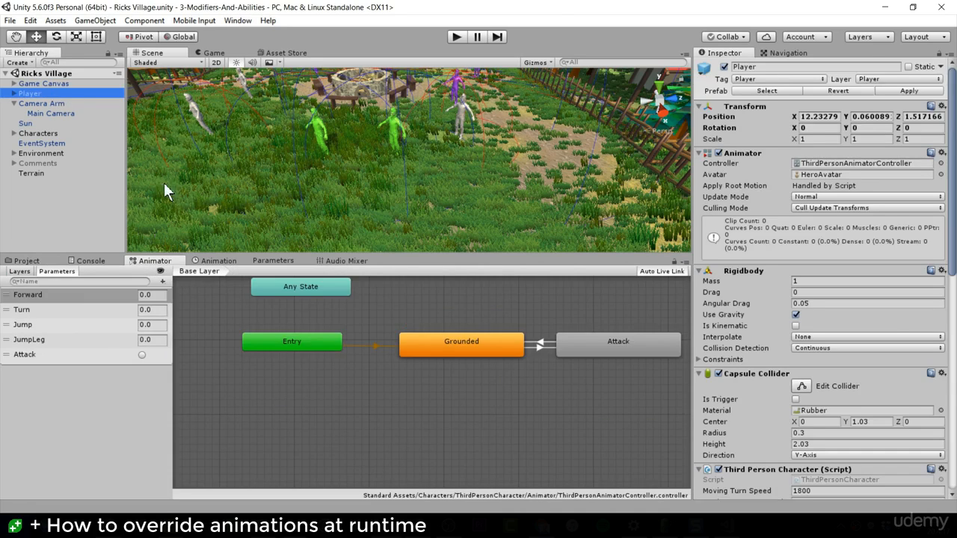
left_click(215, 261)
left_click(45, 282)
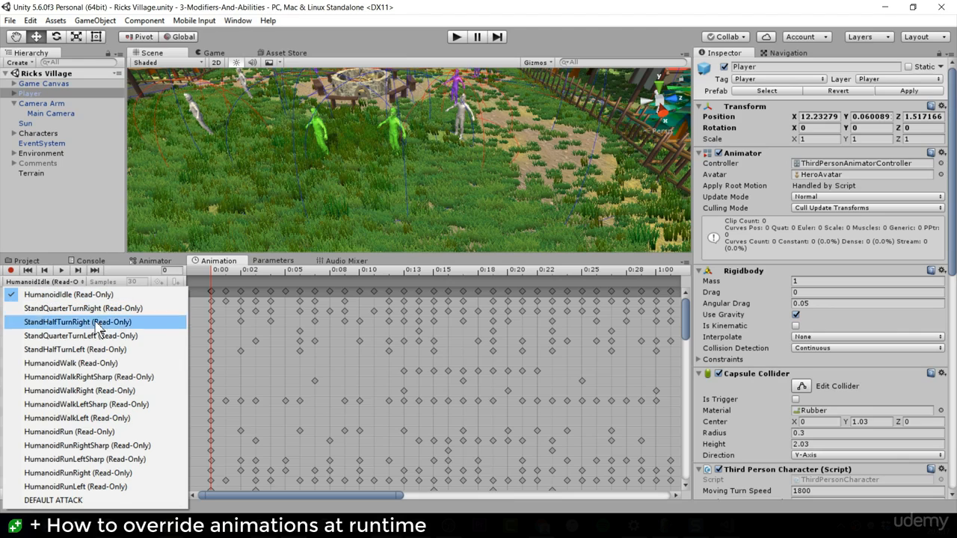
Run the game, view the Player's DEFAULT ATTACK clip in the animation timeline, and stop the game.
left_click(457, 37)
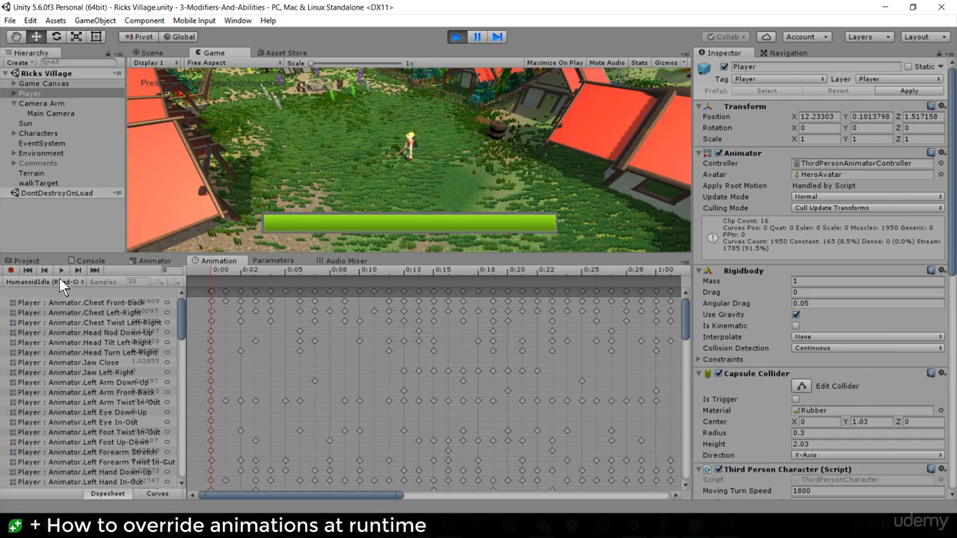
left_click(58, 278)
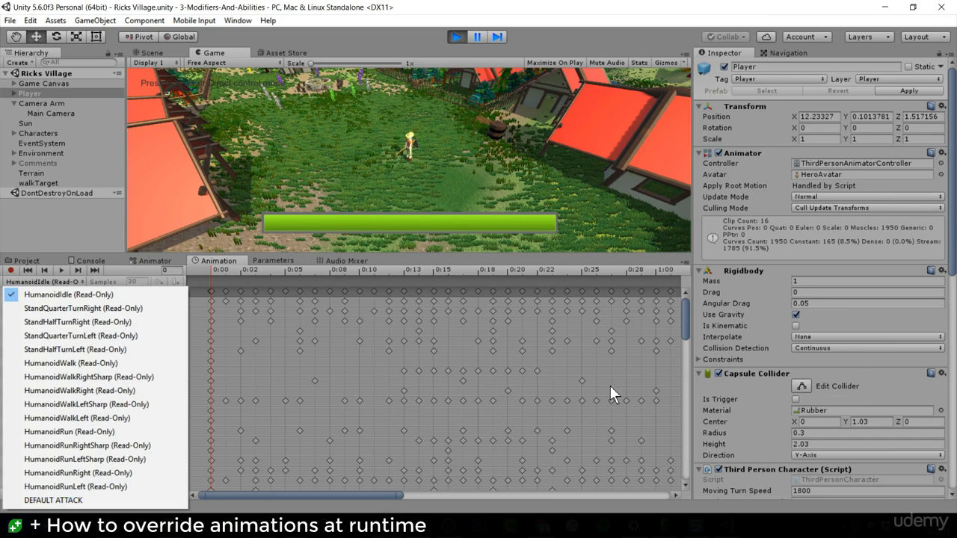
left_click(148, 500)
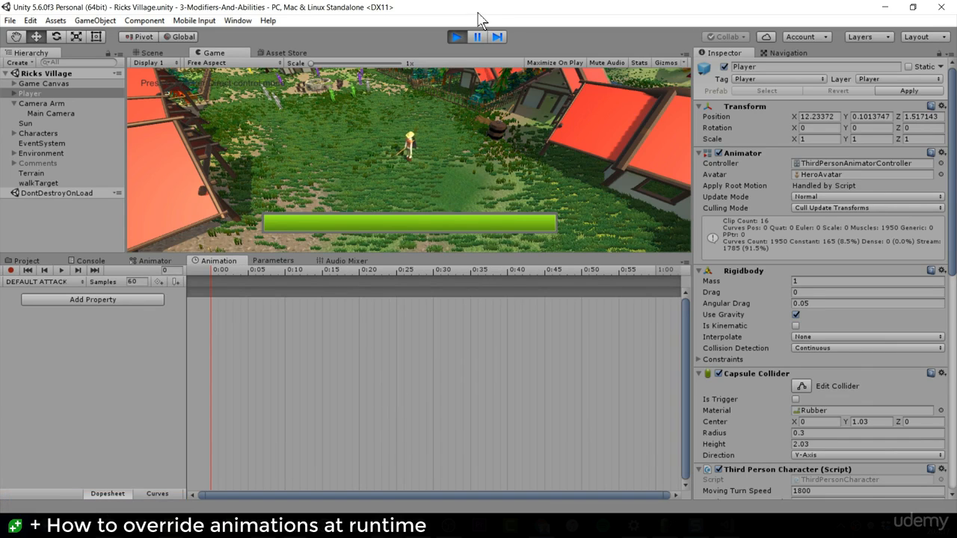
left_click(459, 35)
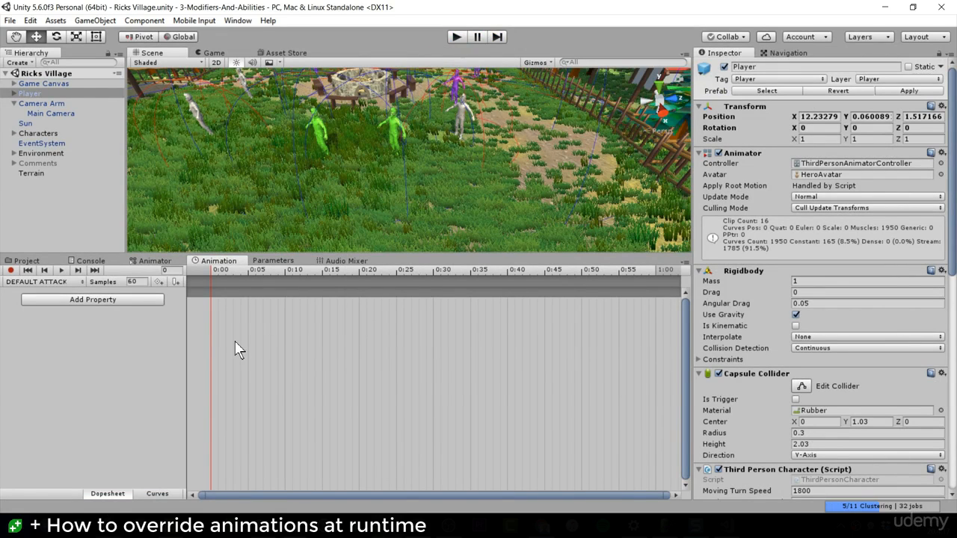
Check the animator and console, and inspect the Player Animator Override asset in the Player folder.
left_click(166, 261)
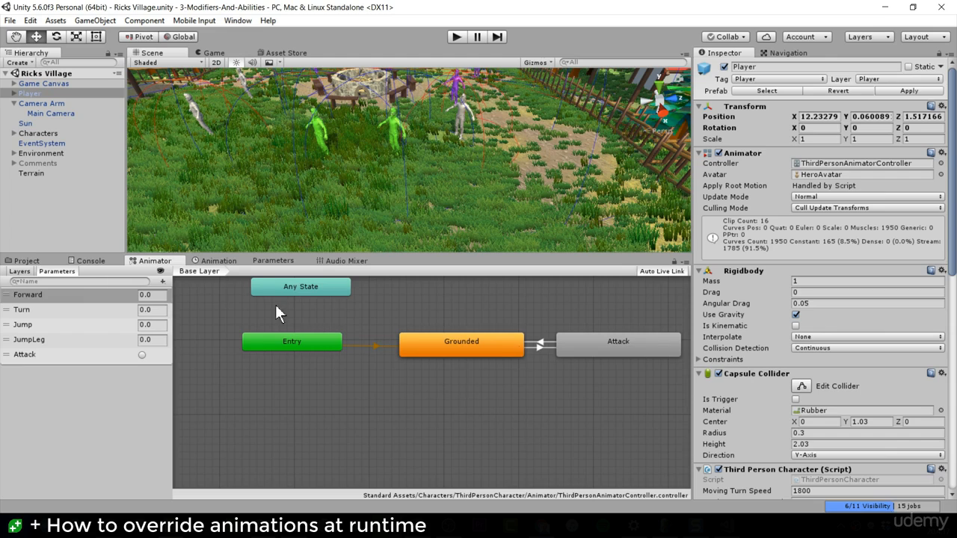
left_click(93, 262)
left_click(11, 263)
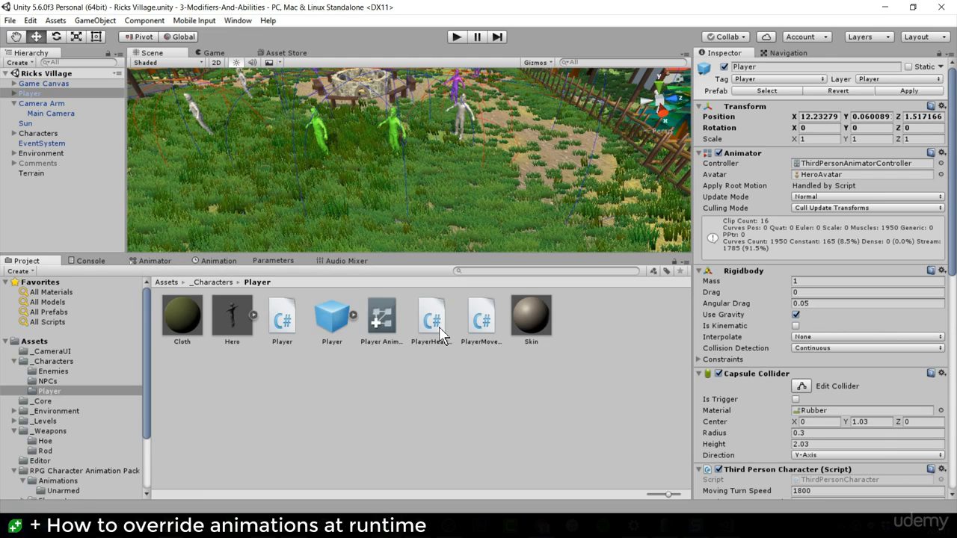
left_click(391, 320)
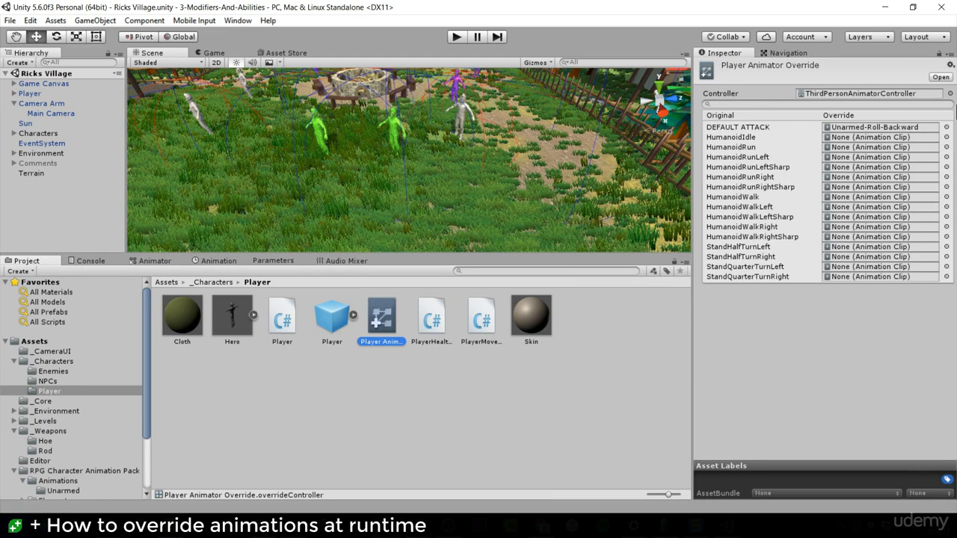
Clear the DEFAULT ATTACK override in the Player Animator Override asset by choosing None as its clip.
left_click(871, 128)
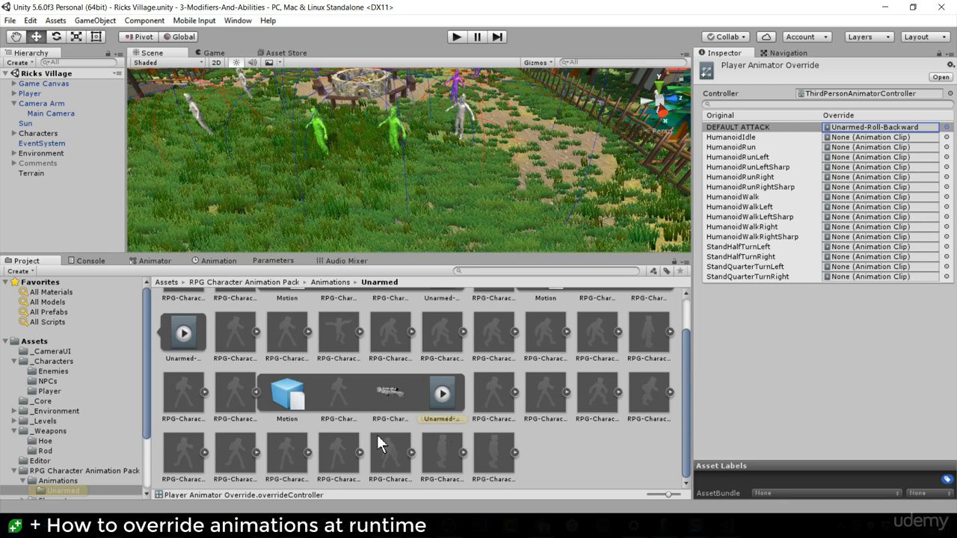
left_click(947, 129)
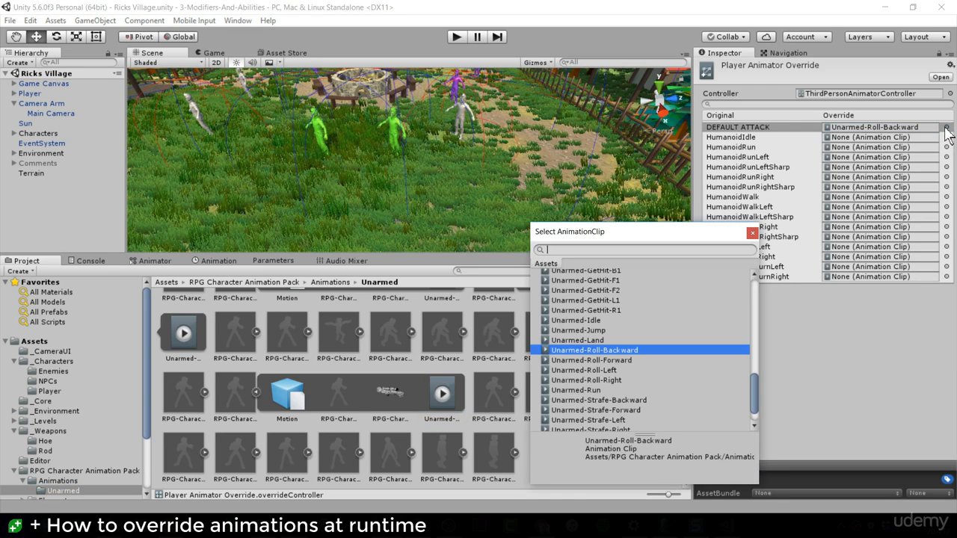
scroll(609, 340, "up", 10)
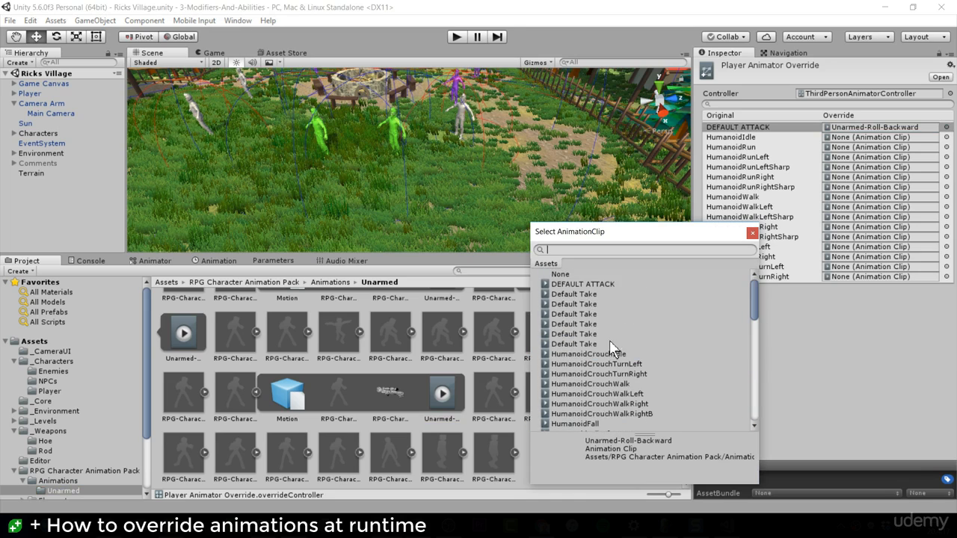
left_click(604, 274)
double_click(622, 274)
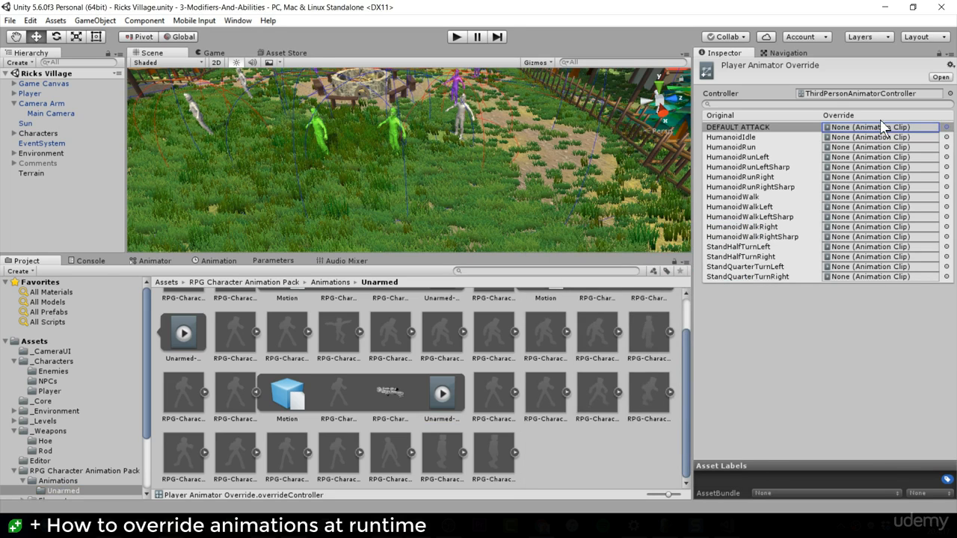
Locate and inspect the DEFAULT ATTACK clip in _Characters, then review the Player Animator Override asset in the Player folder.
left_click(741, 129)
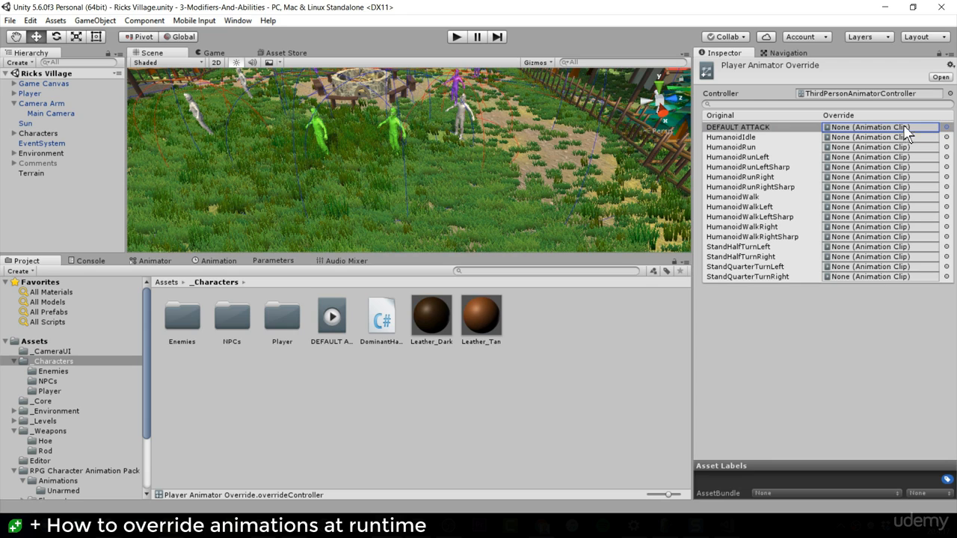
left_click(947, 128)
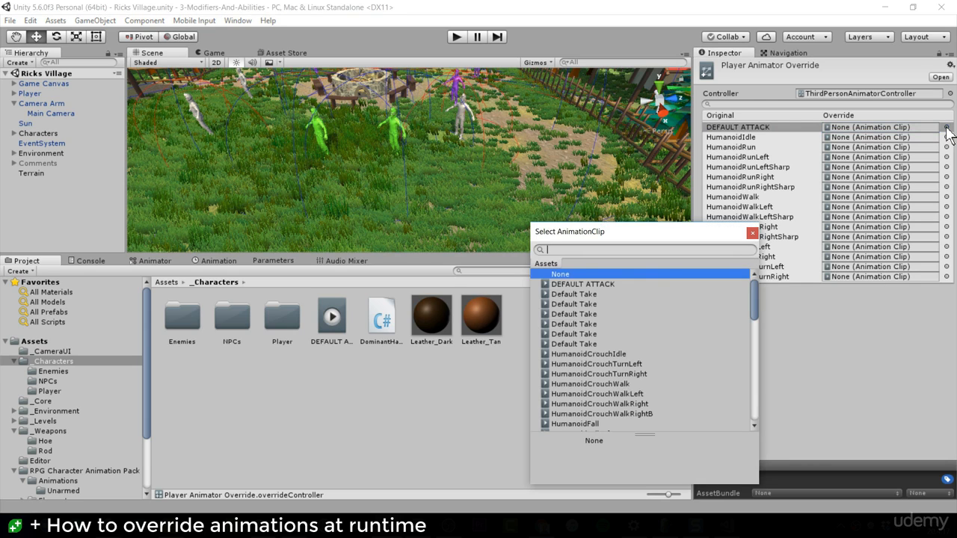
left_click(752, 234)
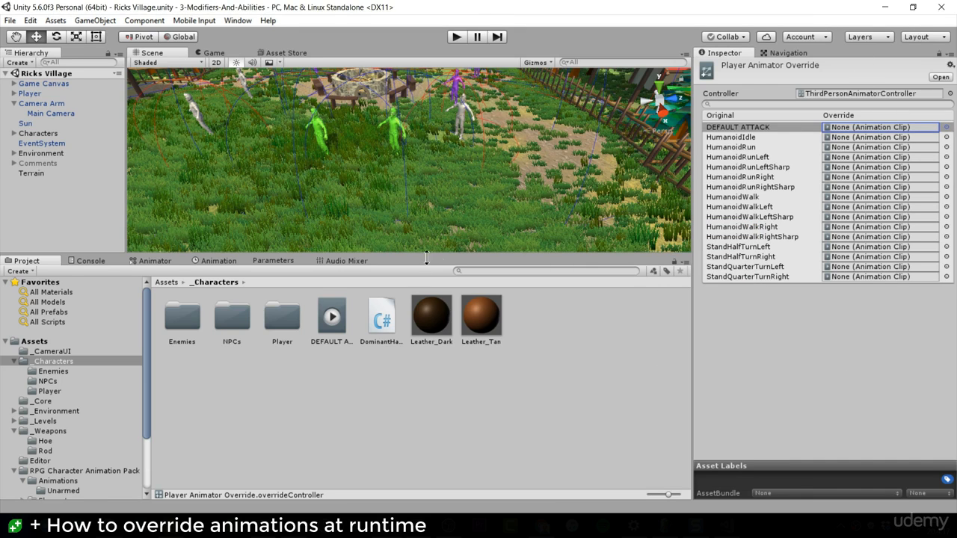
left_click(332, 318)
left_click(267, 314)
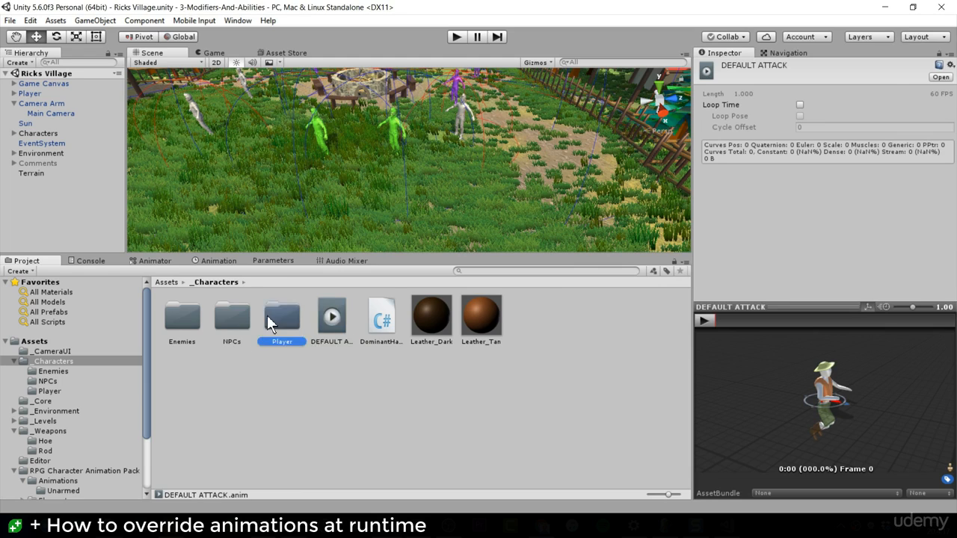
double_click(267, 314)
left_click(374, 320)
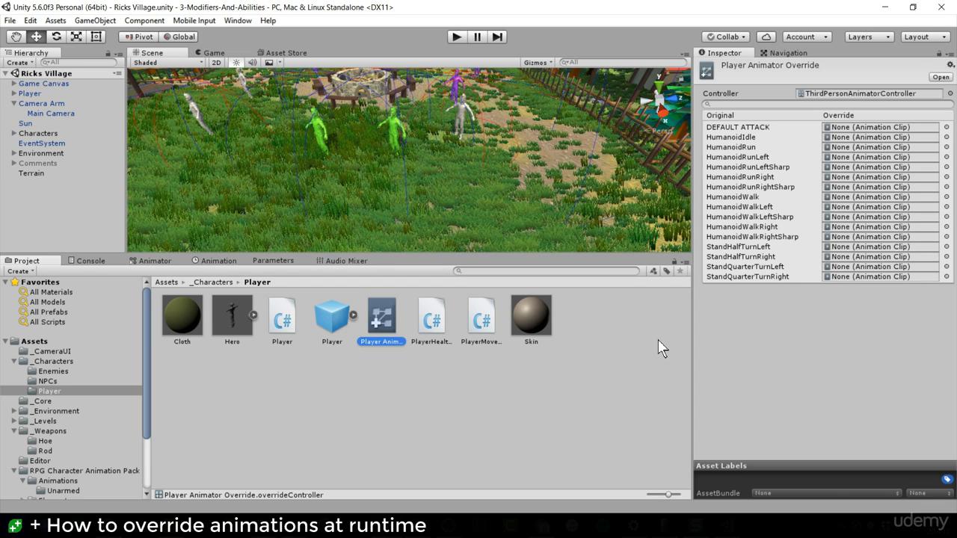
Open the Player script in Visual Studio and start a [SerializeField] line of type AnimatorOverrideController below the weaponInUse field.
double_click(279, 308)
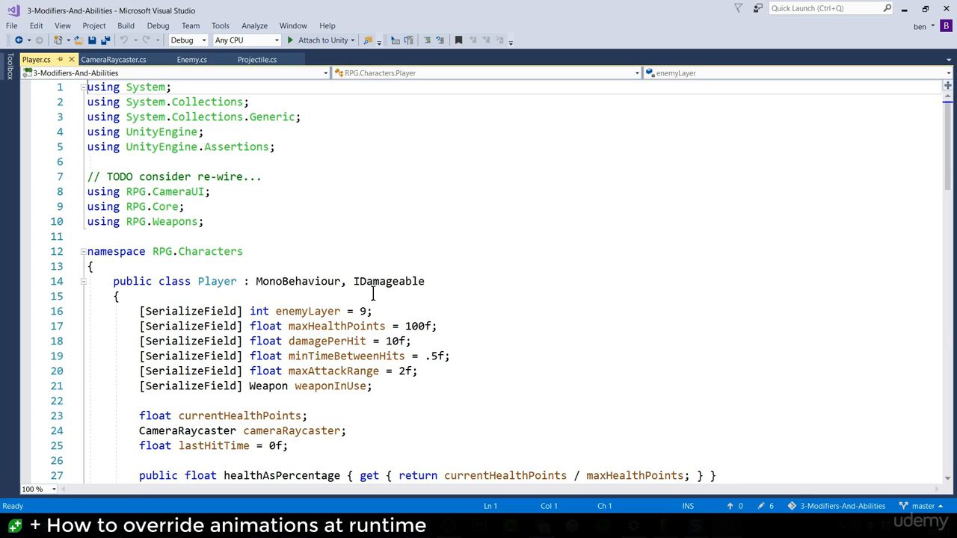
scroll(372, 294, "down", 1)
left_click(423, 344)
key("Return")
type("[")
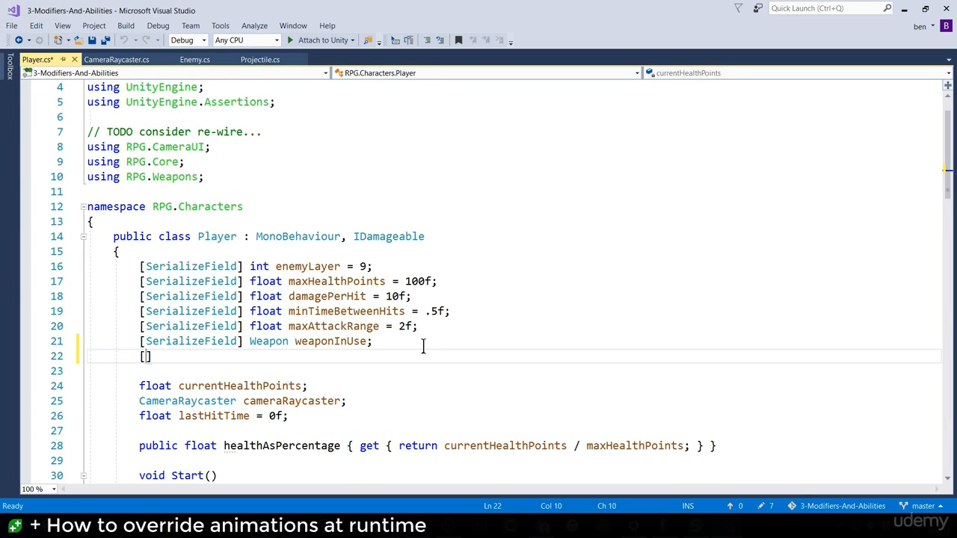
type("ser")
key("Down")
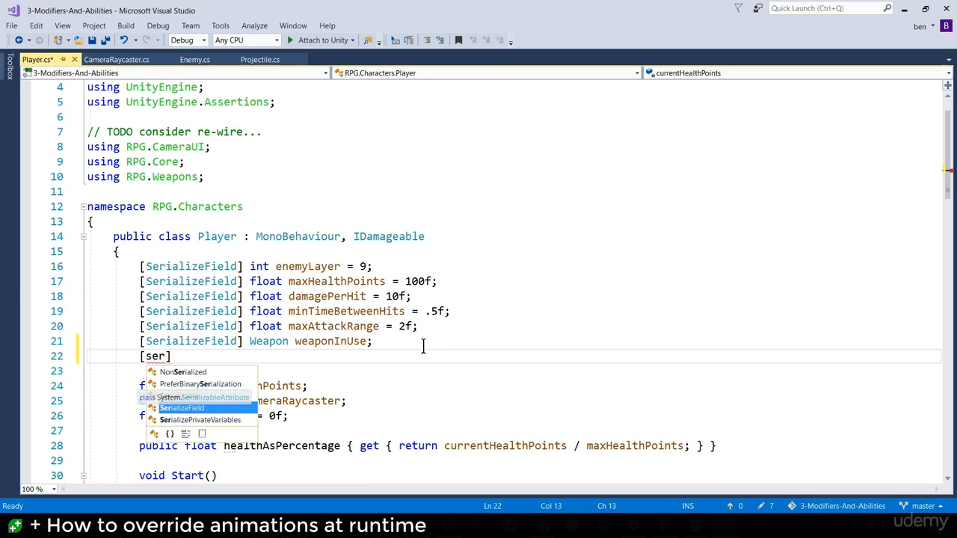
key("Tab")
type("] Anim")
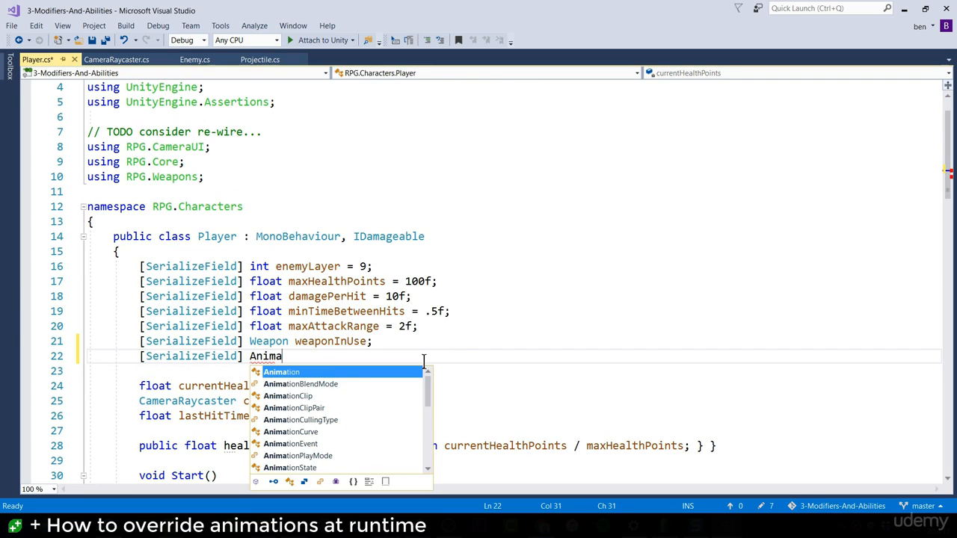
type("atorA")
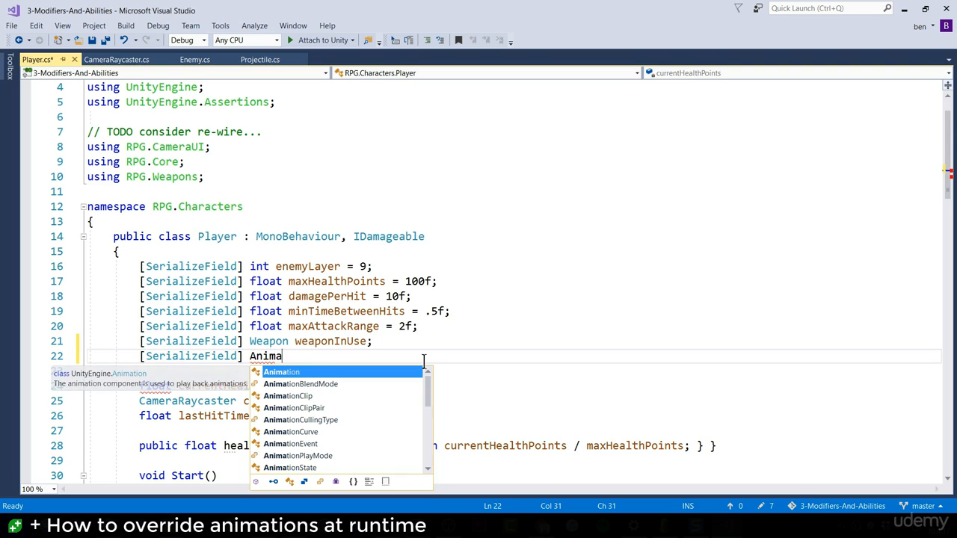
key("BackSpace")
type("OverrideController ")
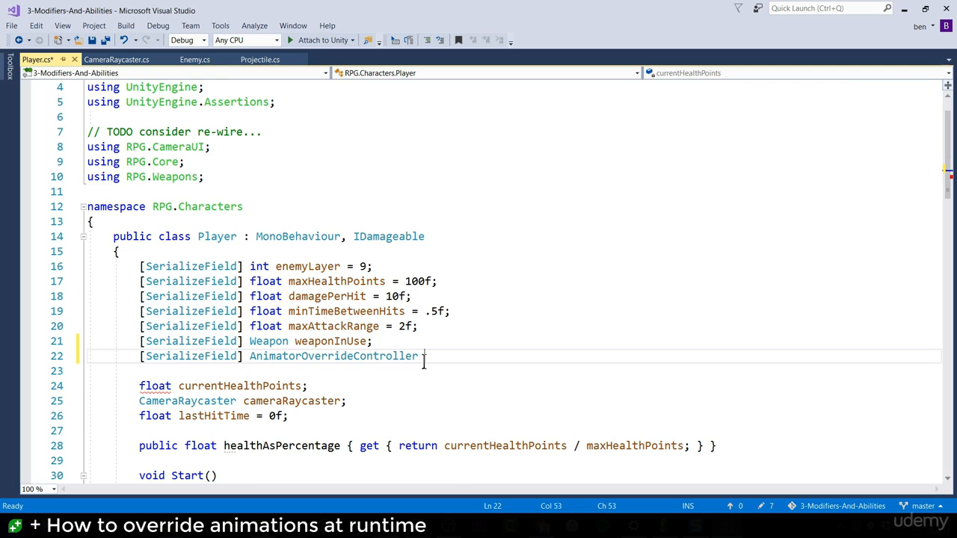
Name the new serialized field animatorOverrideController, end the statement with a semicolon, and save Player.cs.
type("anim")
double_click(400, 359)
key("ctrl+c")
left_click(483, 361)
key("BackSpace")
key("BackSpace")
key("BackSpace")
key("BackSpace")
key("ctrl+v")
key("ctrl+Left")
key("Delete")
type("a")
key("End")
type(";")
key("ctrl+s")
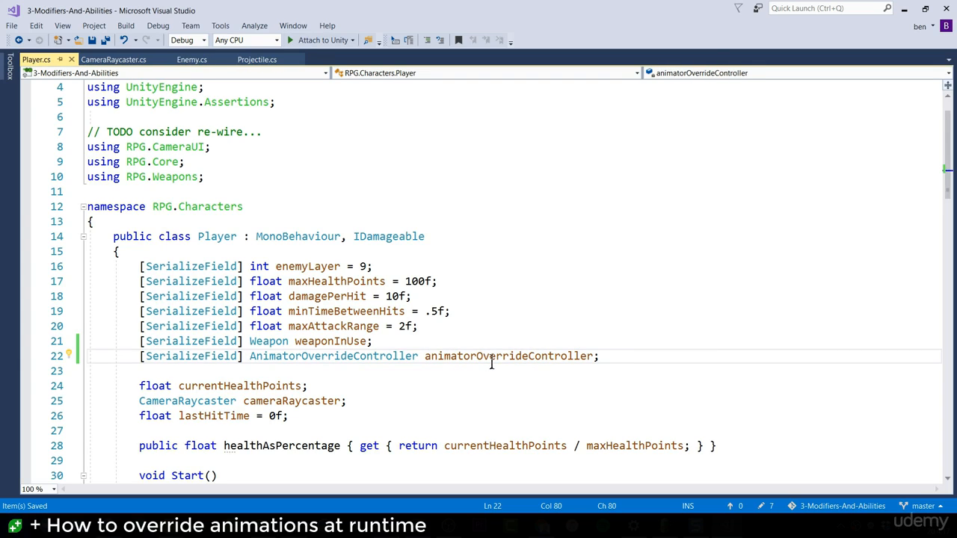
Switch to Unity and assign Player Animator Override to the Animator Override Controller field of the Player prefab's Player script.
scroll(434, 361, "down", 1)
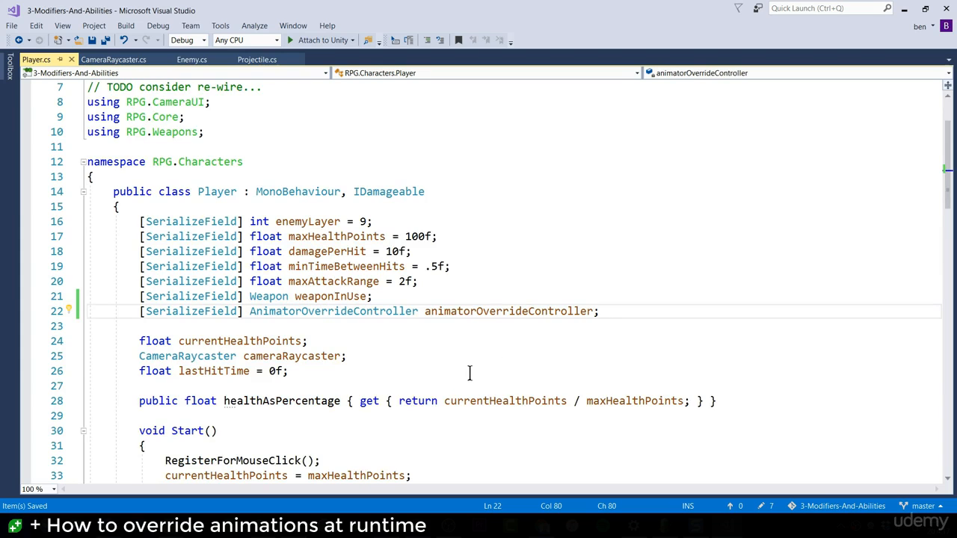
scroll(466, 374, "down", 3)
key("alt+Tab")
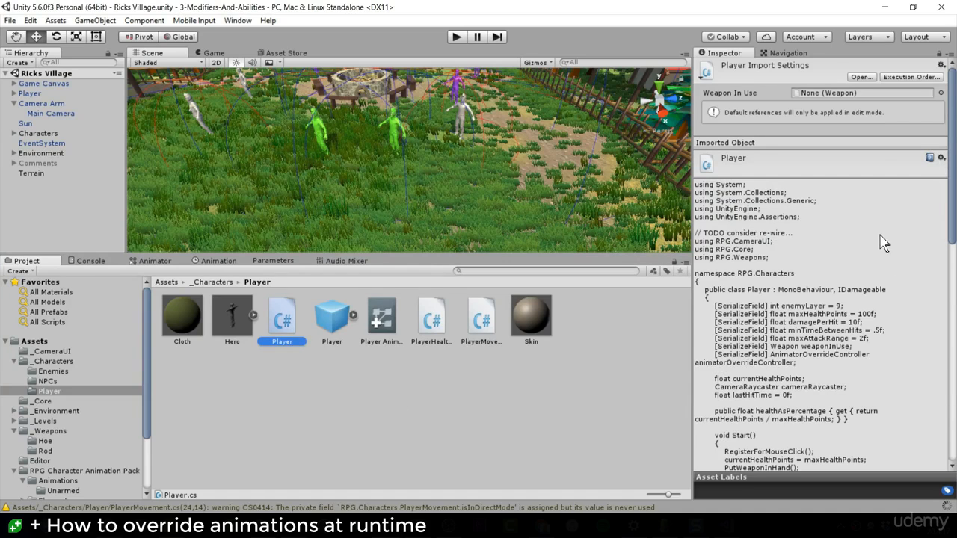
left_click(329, 318)
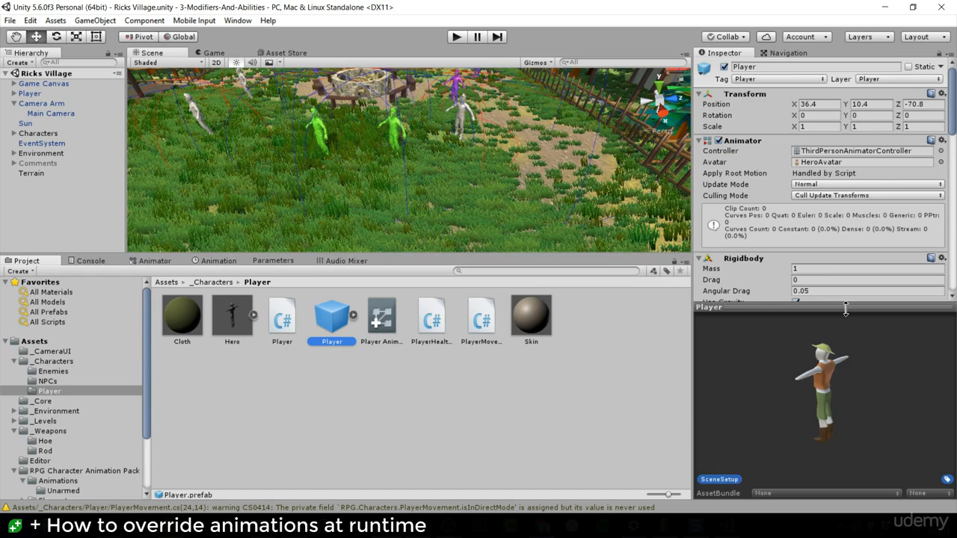
left_click_drag(846, 309, 852, 475)
scroll(839, 417, "down", 10)
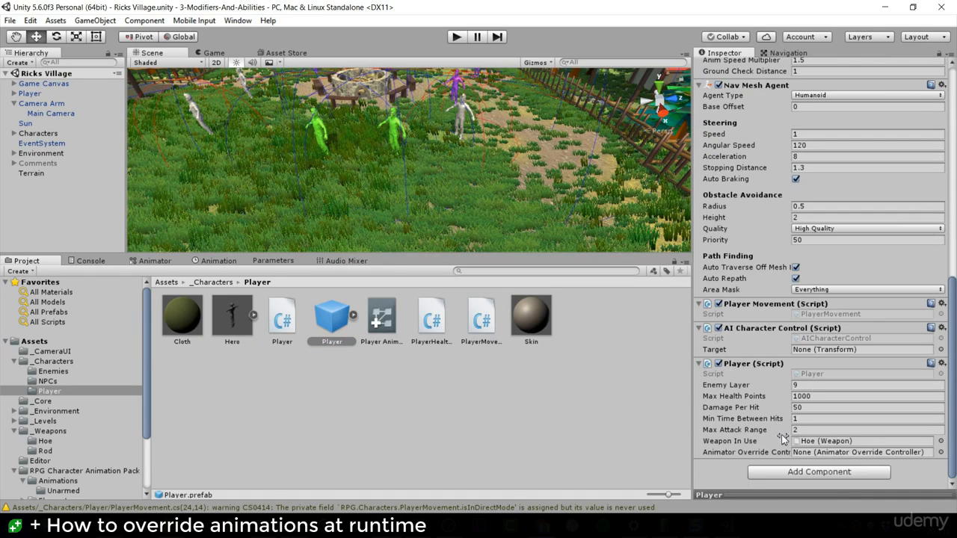
left_click(939, 452)
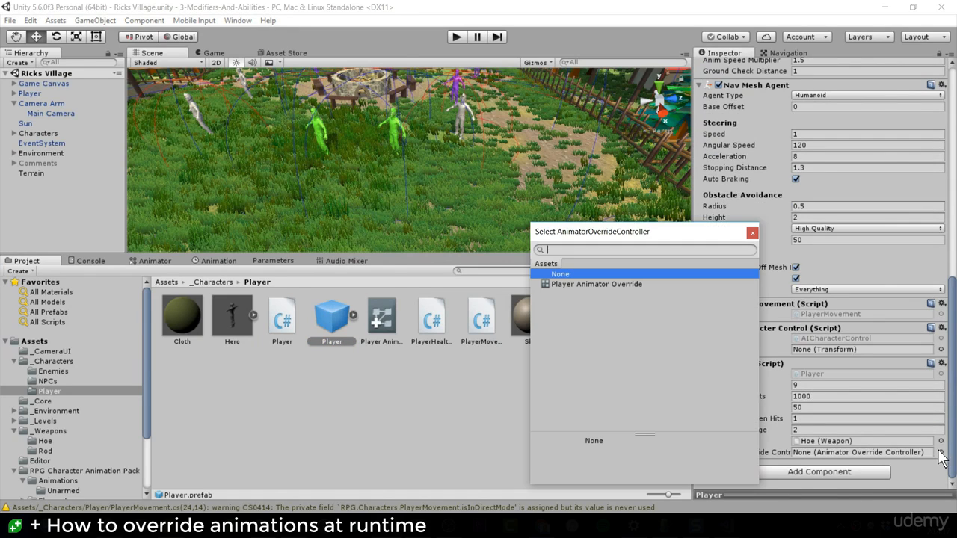
left_click(586, 284)
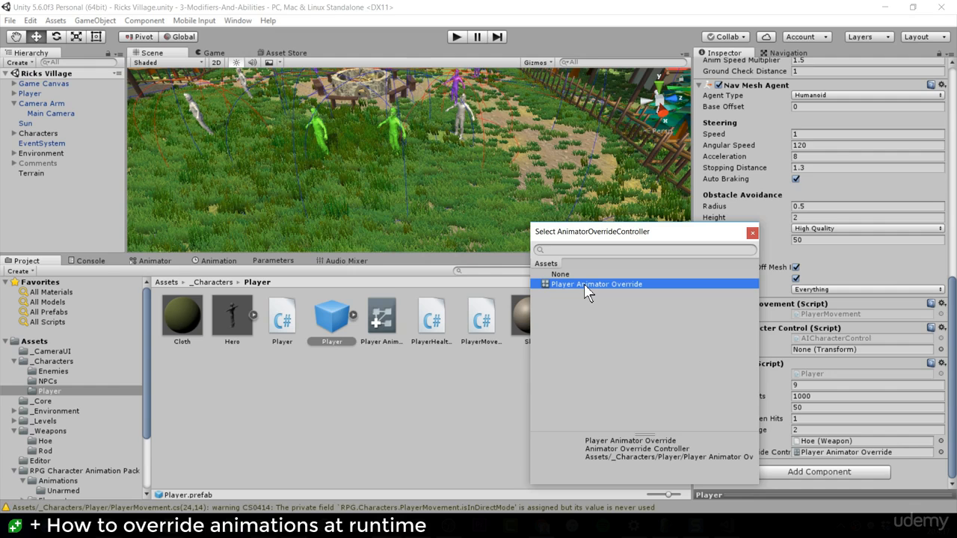
left_click(518, 308)
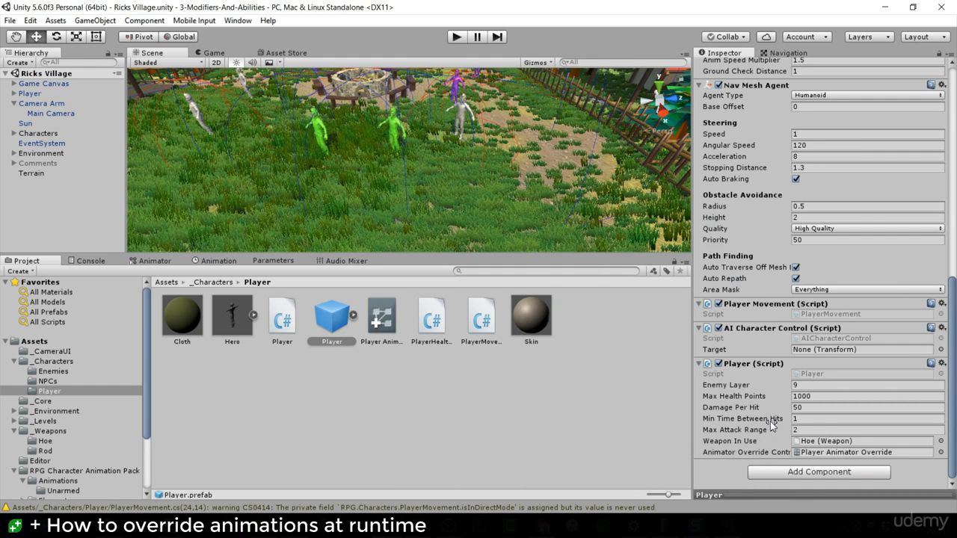
Switch to Visual Studio and add an OverrideAnimatorController(); call after PutWeaponInHand(); in the Start method of Player.cs.
key("alt+Tab")
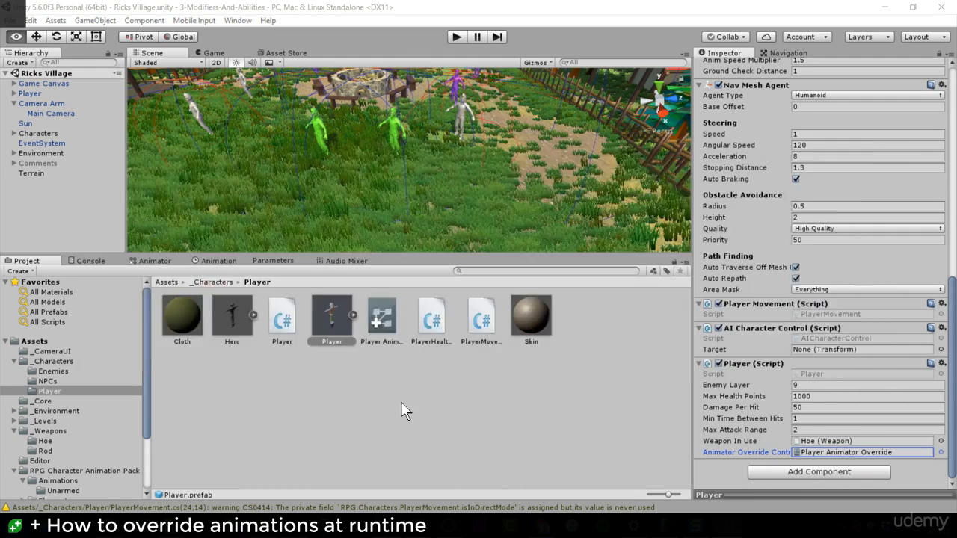
scroll(317, 291, "down", 1)
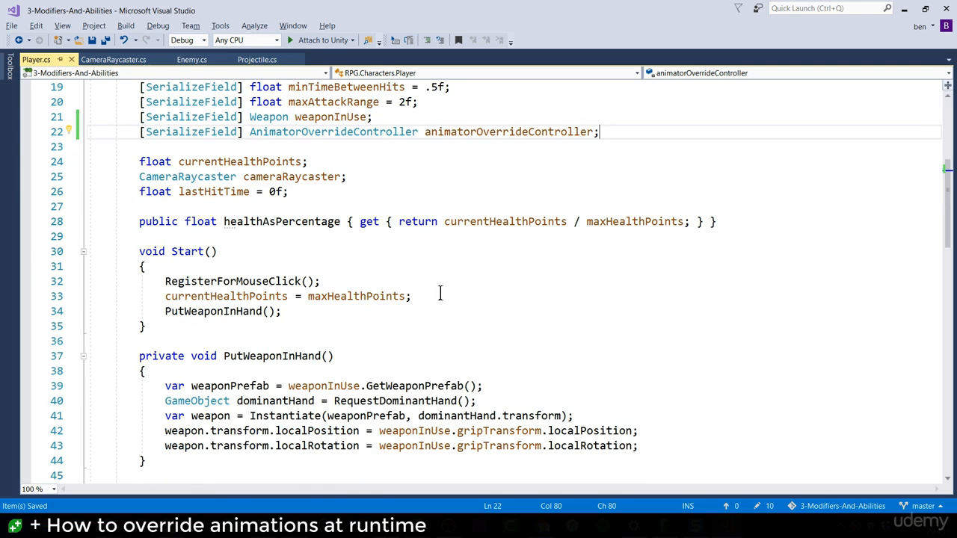
left_click(370, 311)
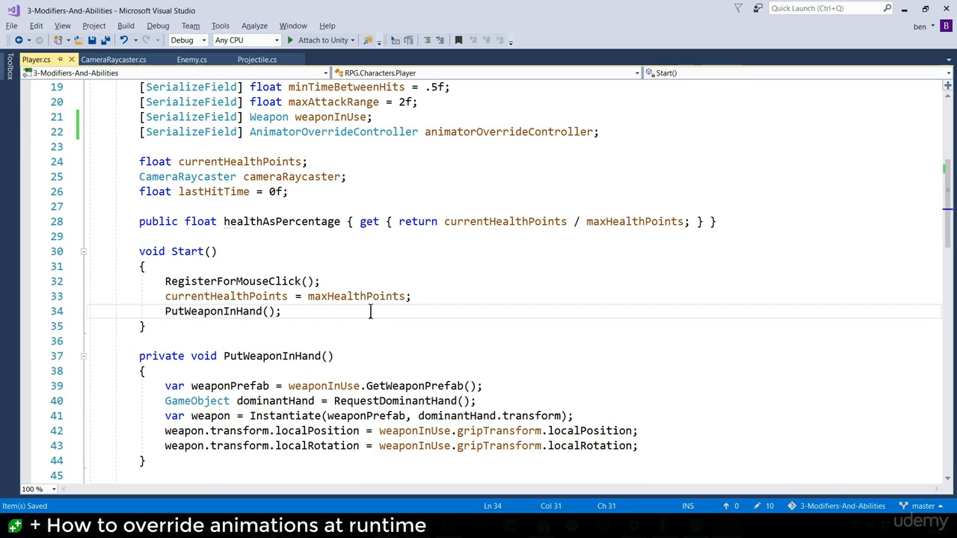
key("Return")
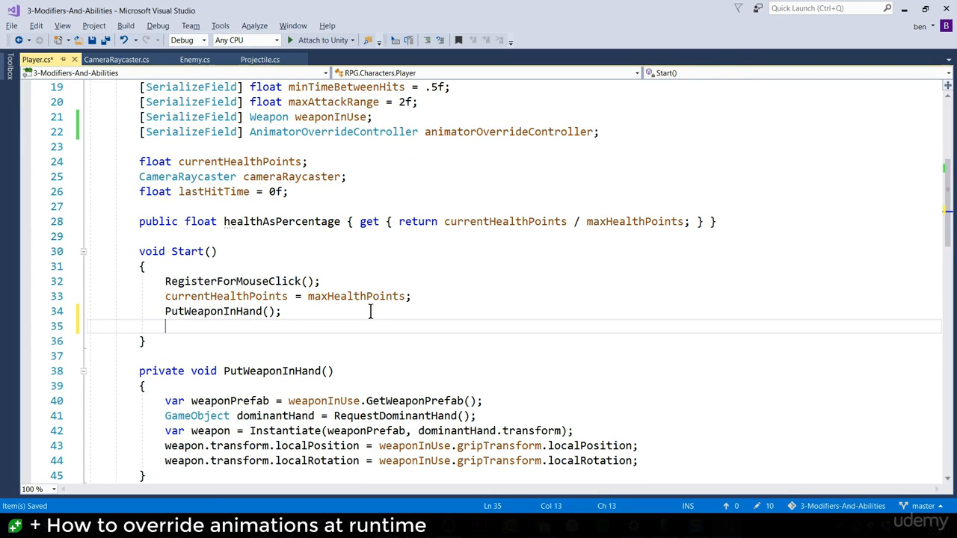
type("OverrideAnimato")
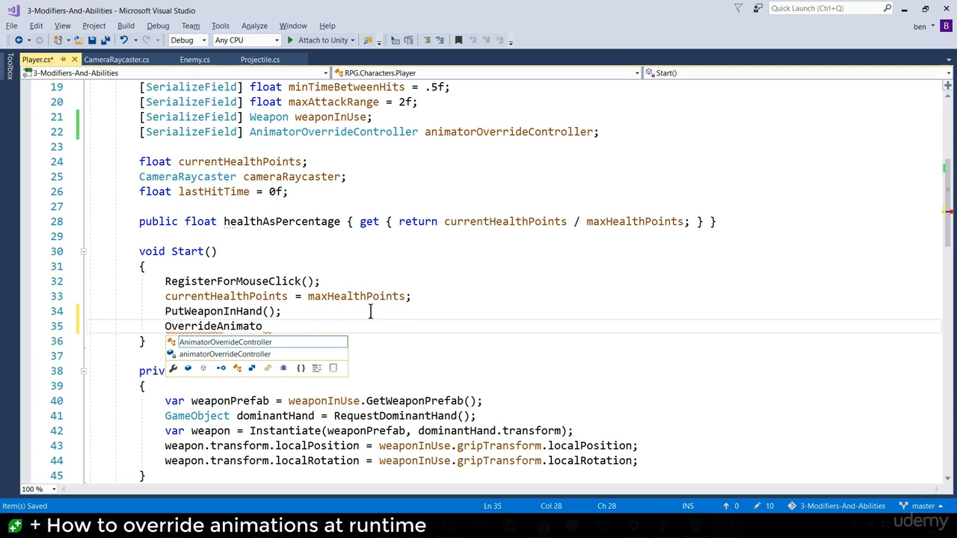
type("rController")
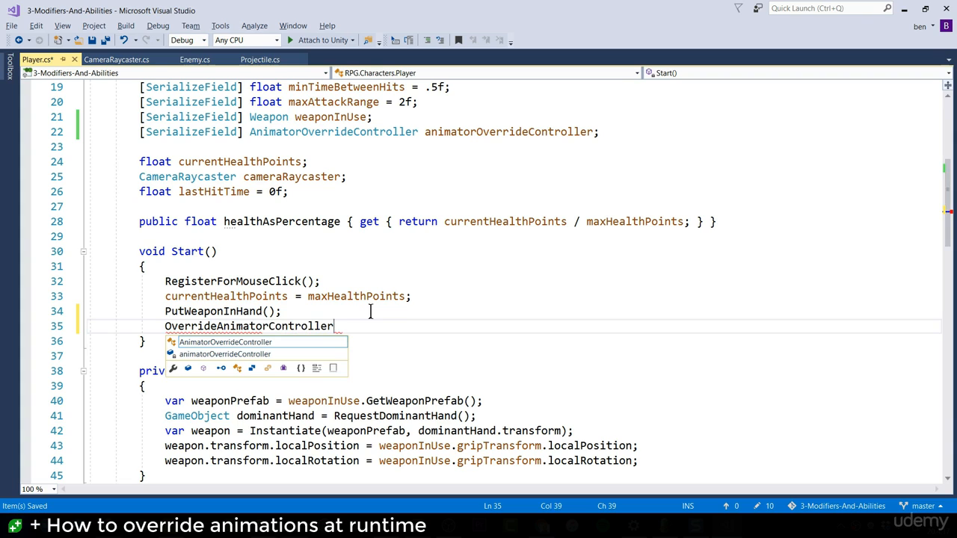
type("();")
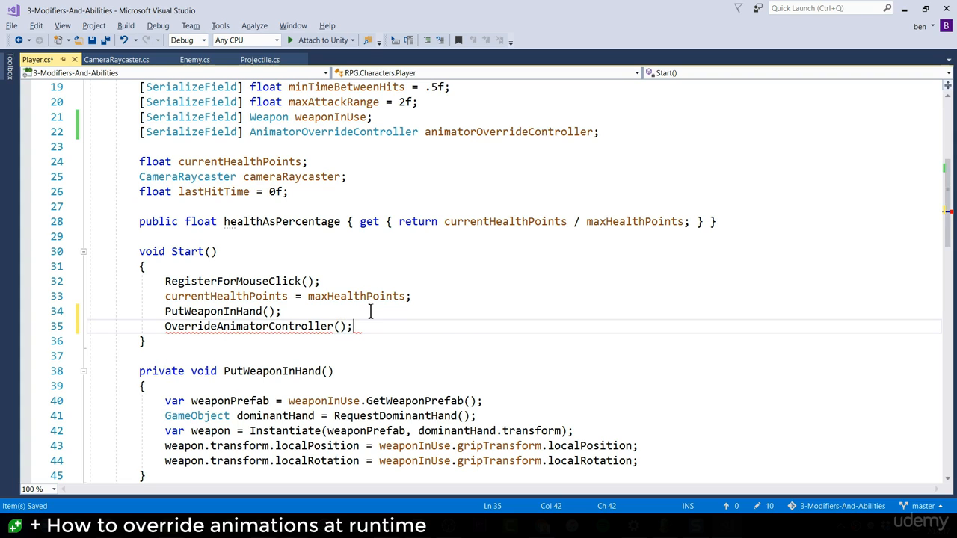
Generate the missing OverrideAnimatorController method stub in the Player class with the quick action and save the script.
right_click(229, 326)
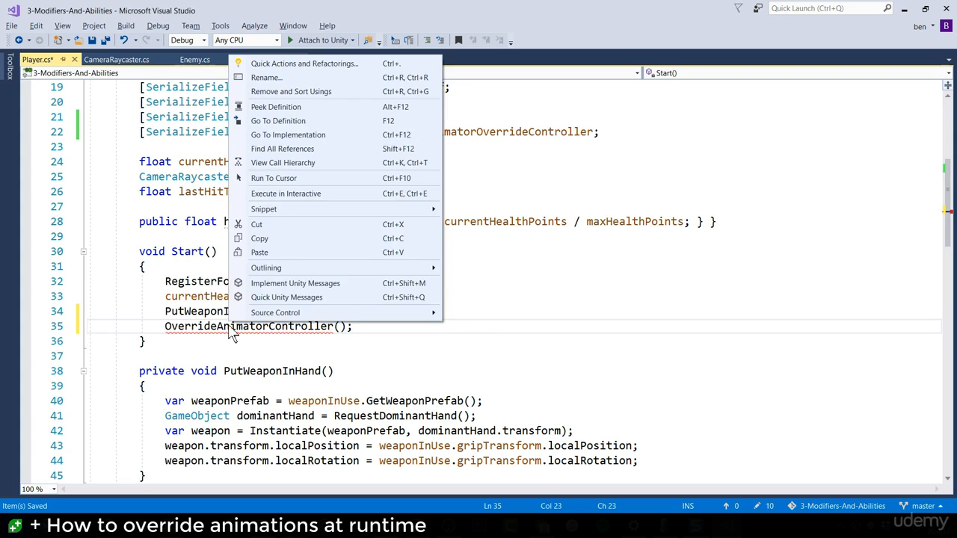
left_click(344, 66)
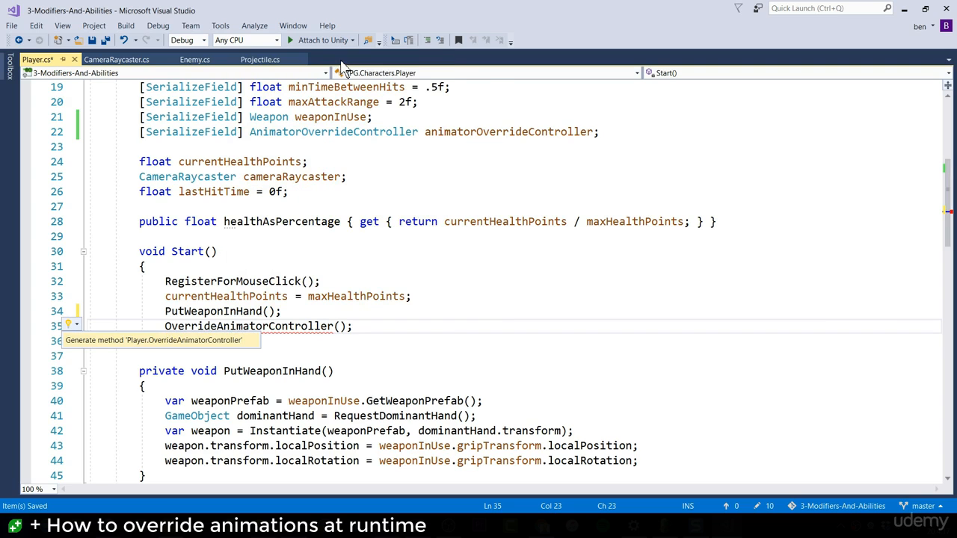
left_click(159, 342)
scroll(331, 347, "down", 2)
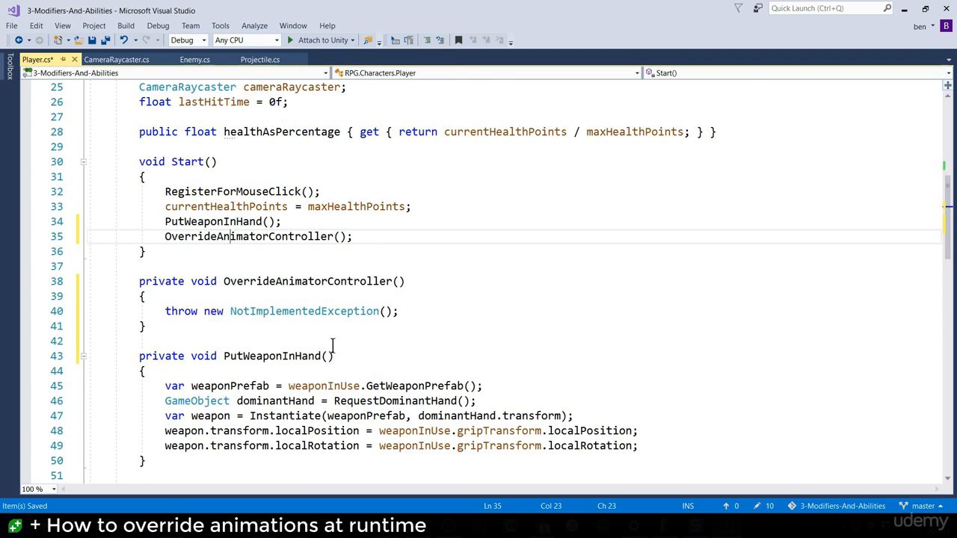
left_click(430, 303)
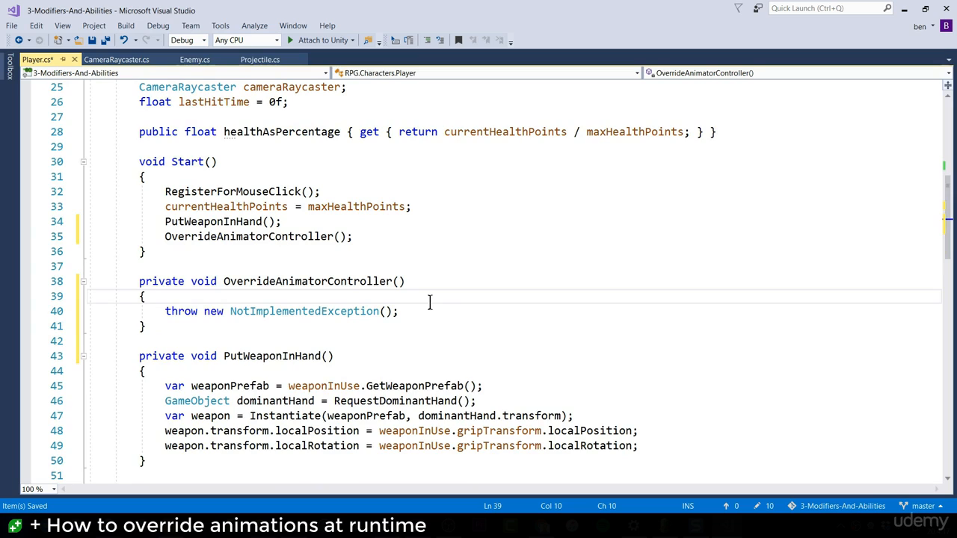
key("ctrl+s")
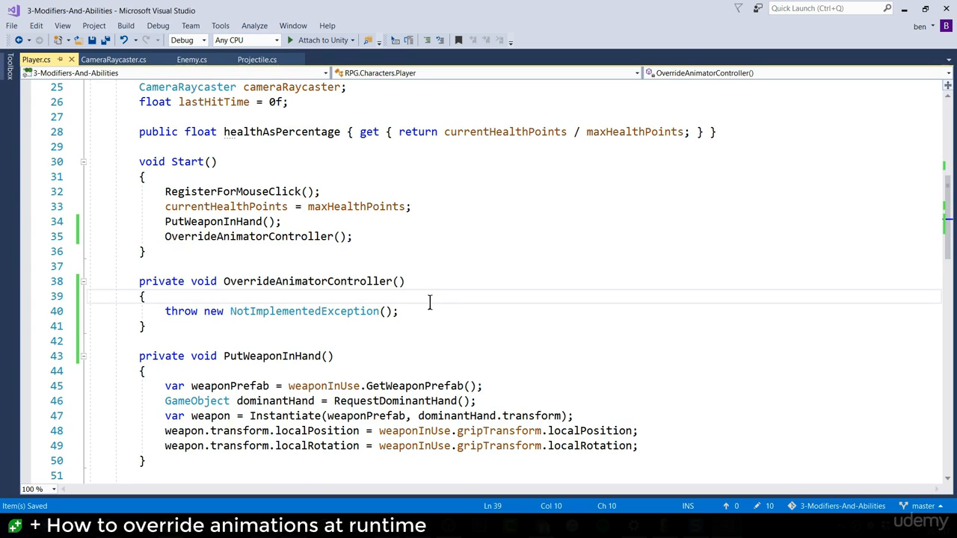
Extract the currentHealthPoints = maxHealthPoints; line in the Start method into its own method.
left_click_drag(444, 237, 132, 205)
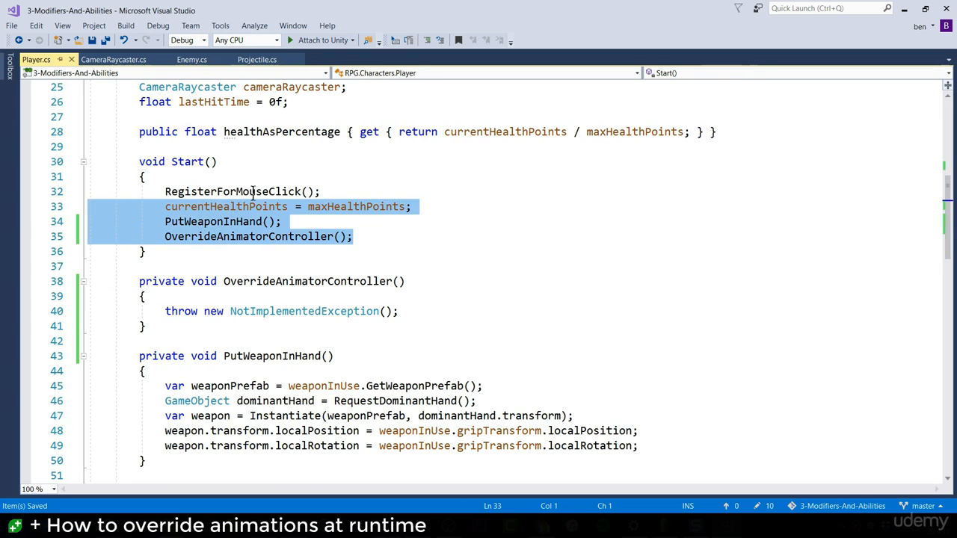
left_click_drag(322, 192, 85, 195)
left_click_drag(412, 207, 87, 206)
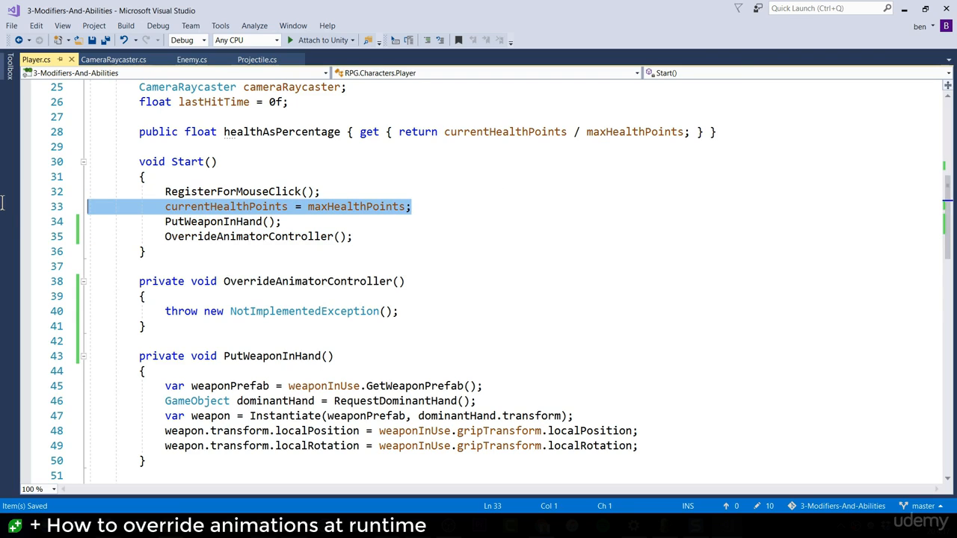
right_click(263, 209)
left_click(321, 214)
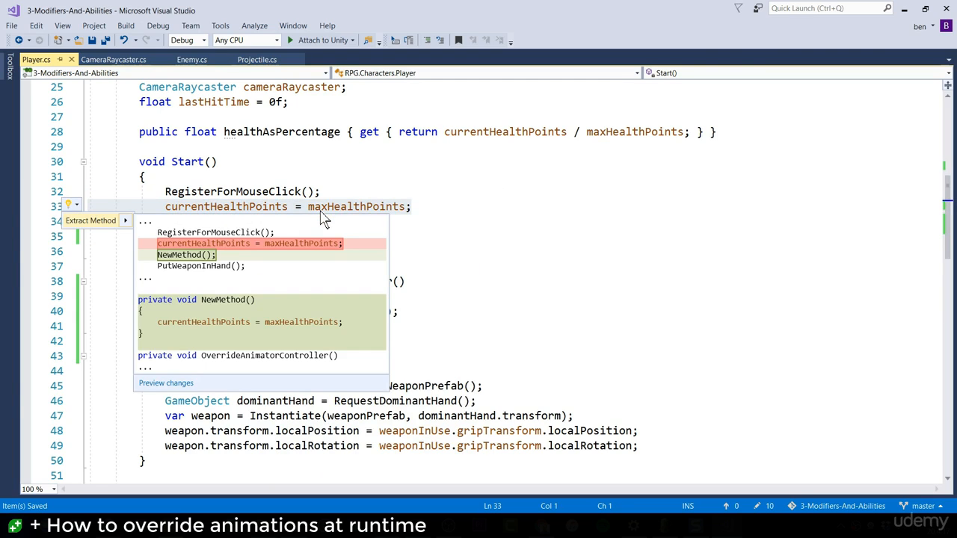
key("Return")
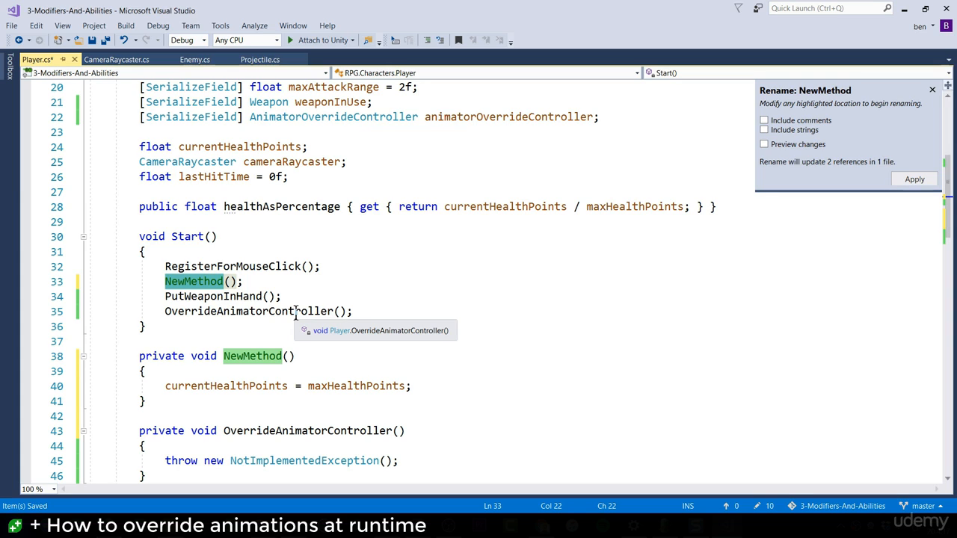
Name the extracted method SetCurrentMaxHealth and apply the rename.
type("SetCur")
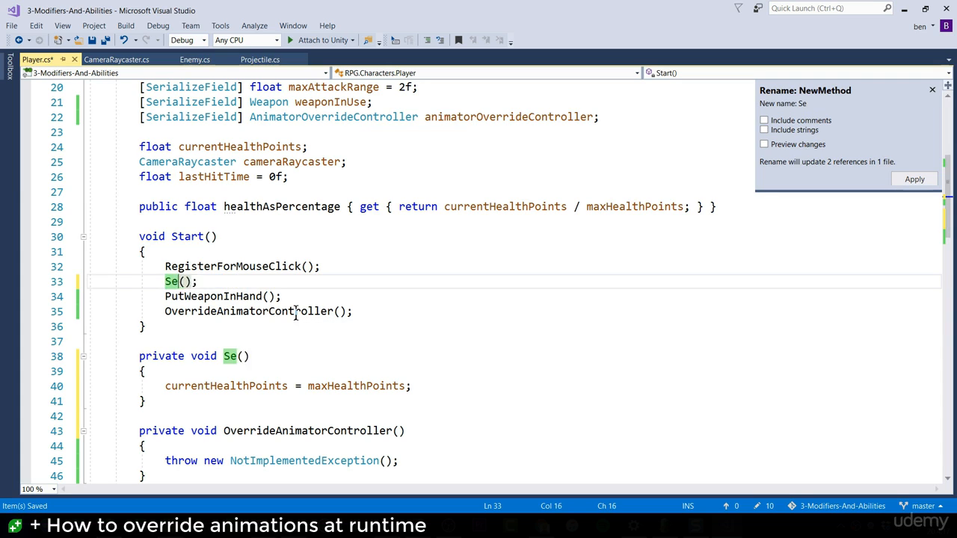
type("rentMaxHeal")
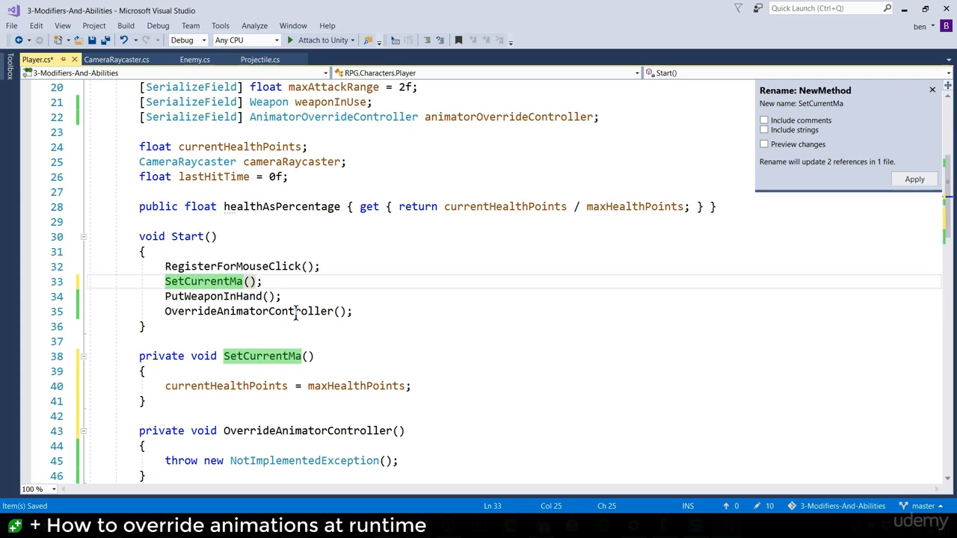
type("th")
key("Return")
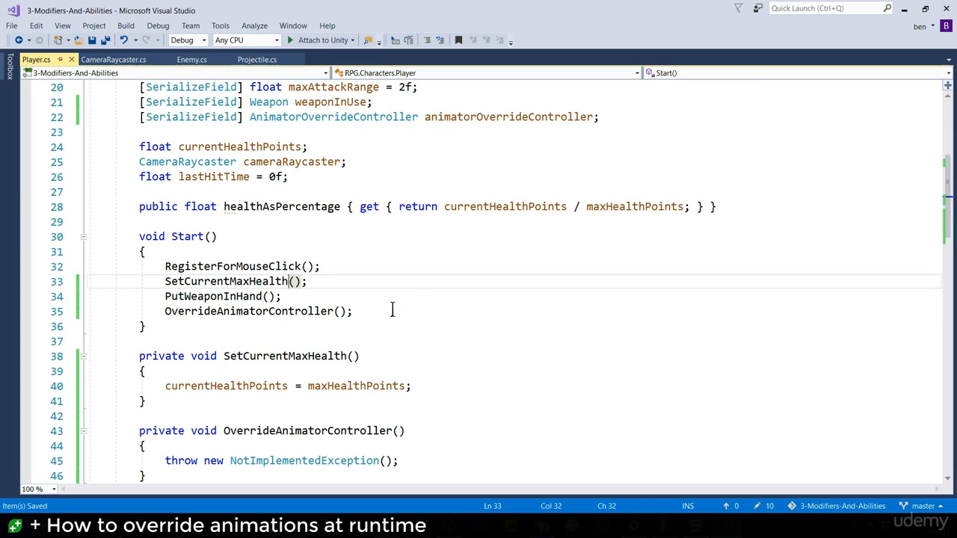
Delete the throw new NotImplementedException(); line from the OverrideAnimatorController method.
left_click_drag(351, 310, 39, 268)
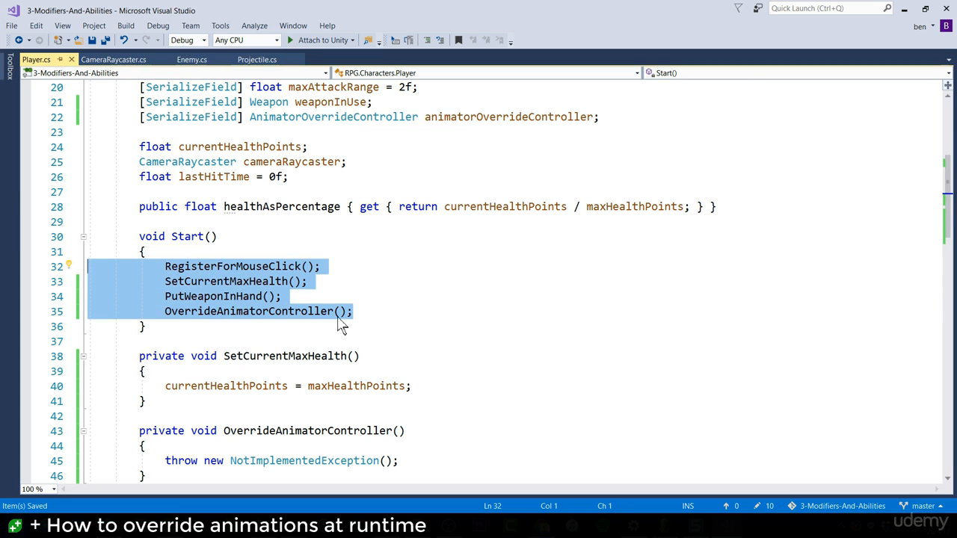
scroll(340, 318, "down", 2)
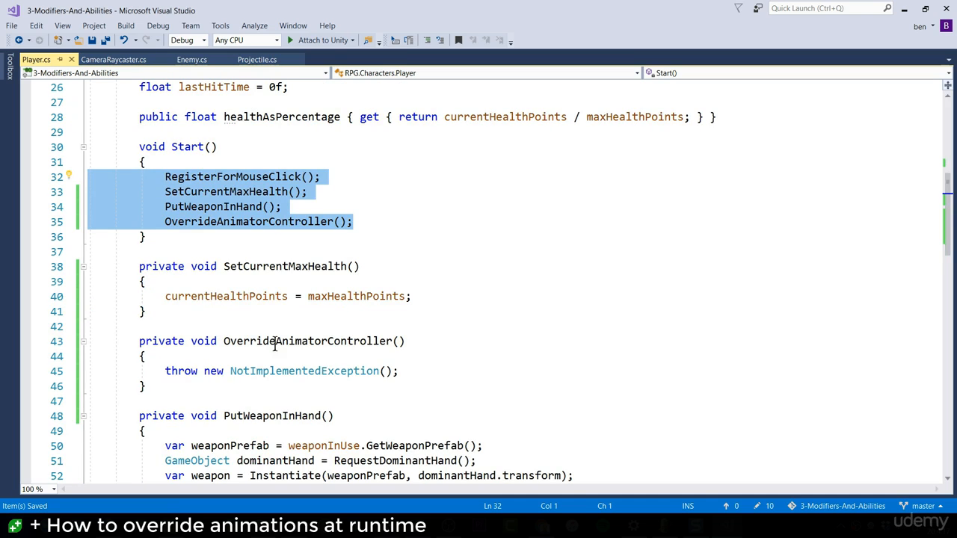
left_click_drag(427, 371, 167, 383)
key("Delete")
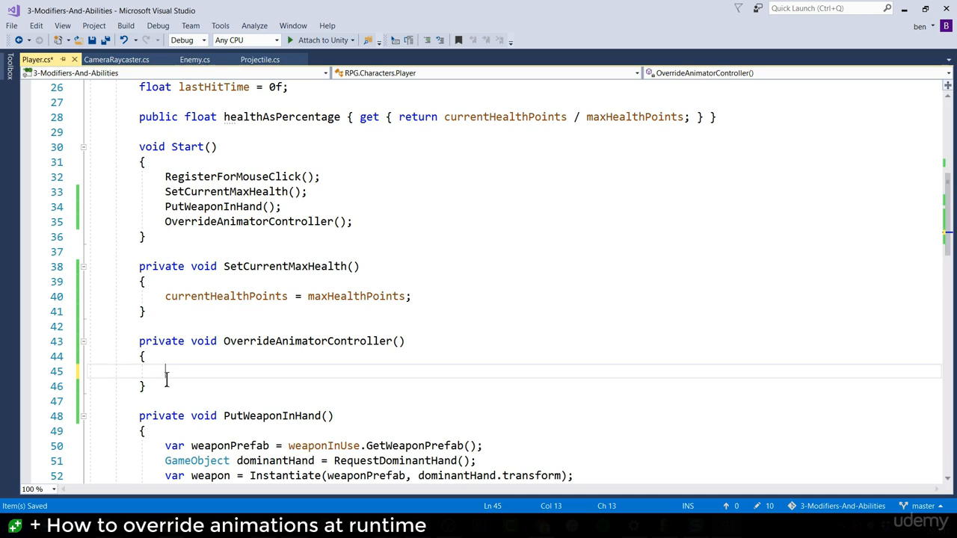
Begin a statement with the name animatorController in the empty OverrideAnimatorController body, undoing the unwanted autocompletion.
type("animat")
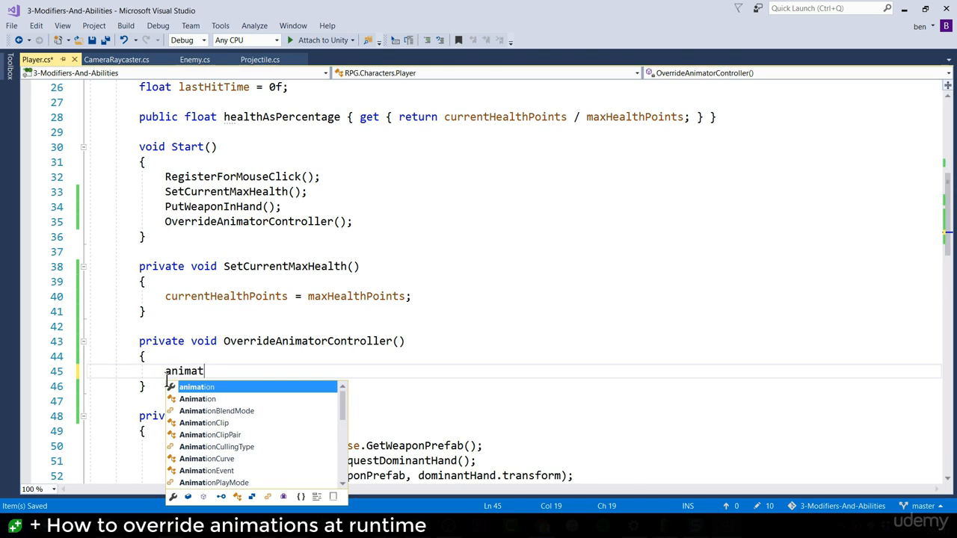
type("orCon")
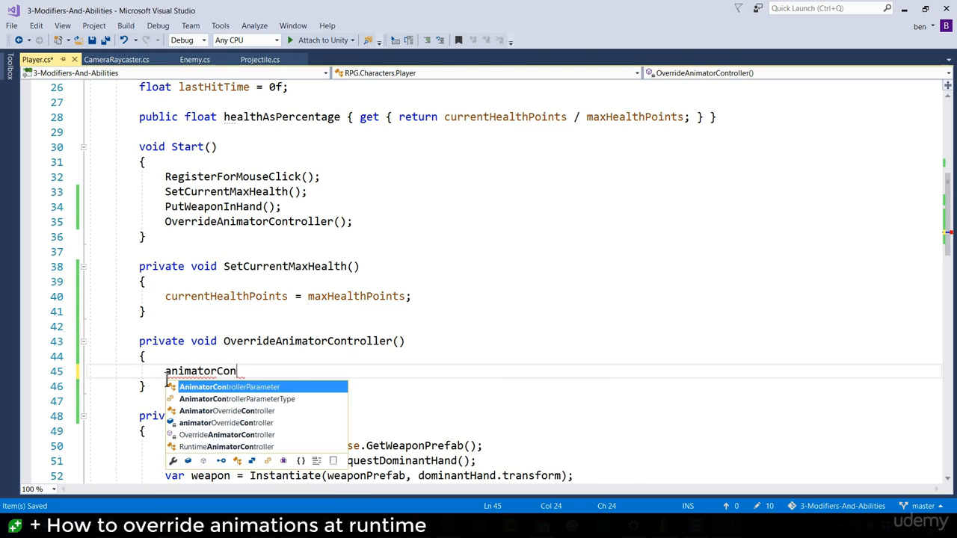
type("trollerParameter = Ge")
key("ctrl+z")
key("ctrl+z")
key("ctrl+z")
Assign GetComponent<Animator>(); to animatorController and start a new line below it.
type("= GetCom")
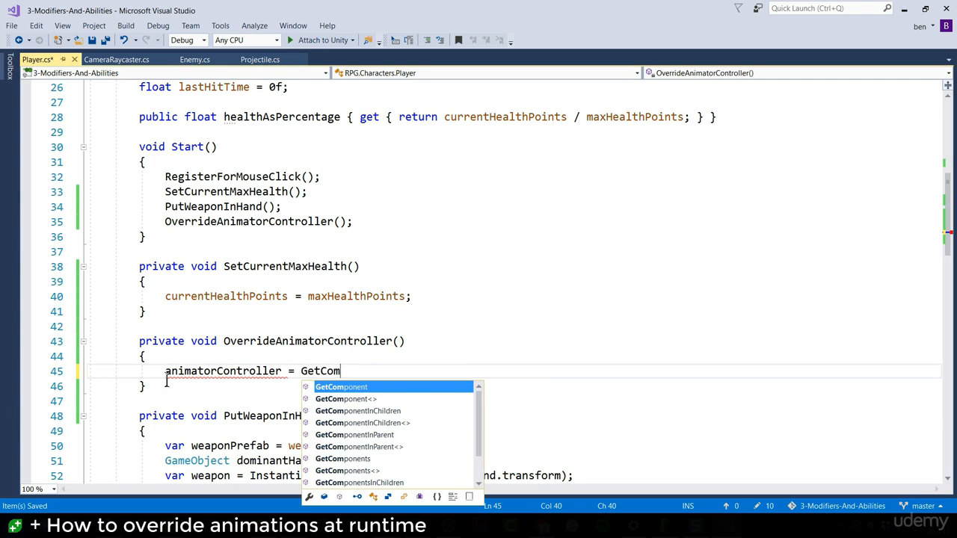
key("Down")
key("Tab")
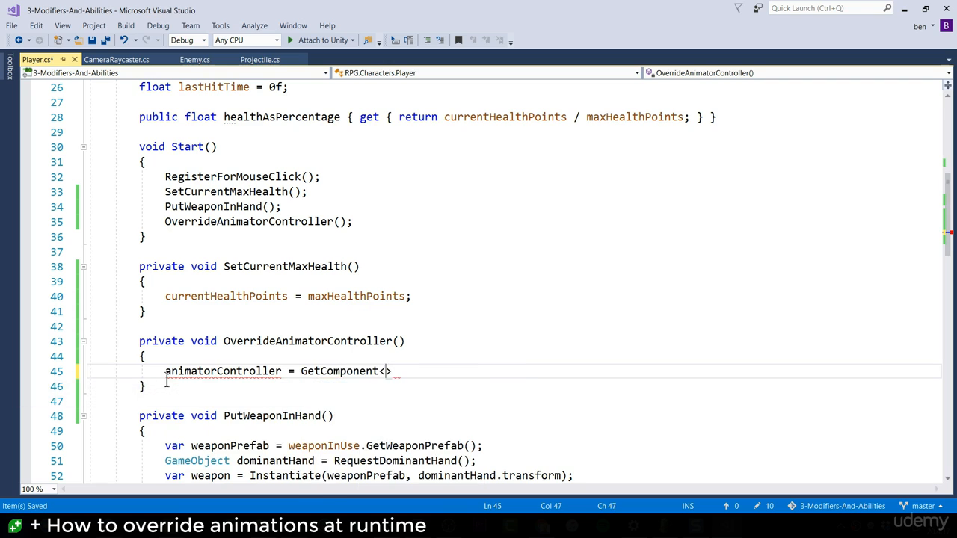
type("An")
key("Up")
key("Up")
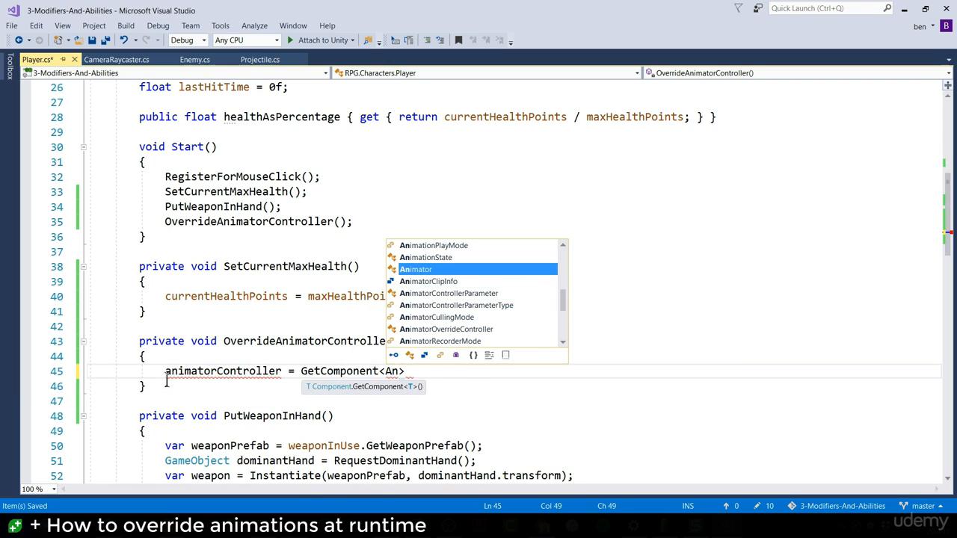
key("Tab")
type("(0)")
key("BackSpace")
type(");")
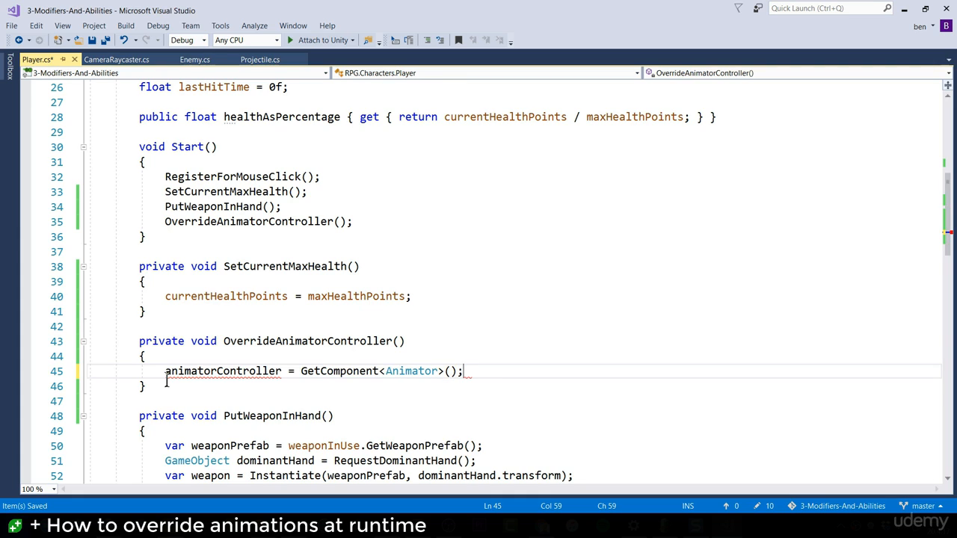
key("Return")
Shorten the variable name animatorController to animator, save the script, and declare the variable with var.
mouse_move(178, 372)
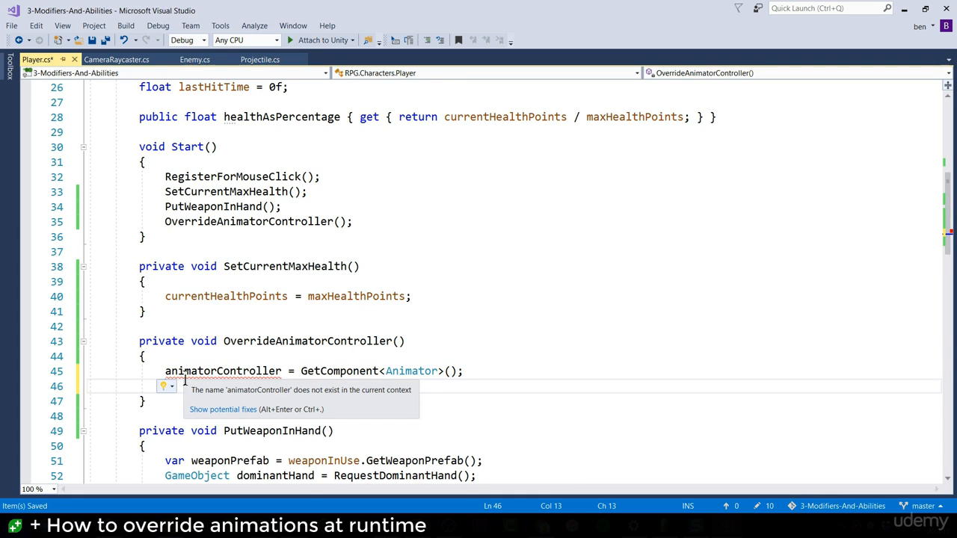
left_click_drag(217, 371, 281, 374)
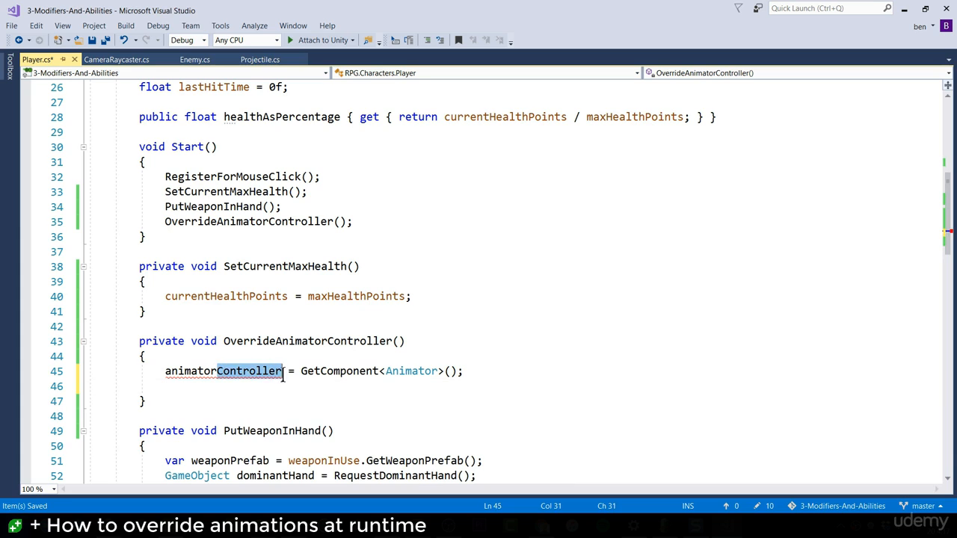
key("BackSpace")
key("ctrl+s")
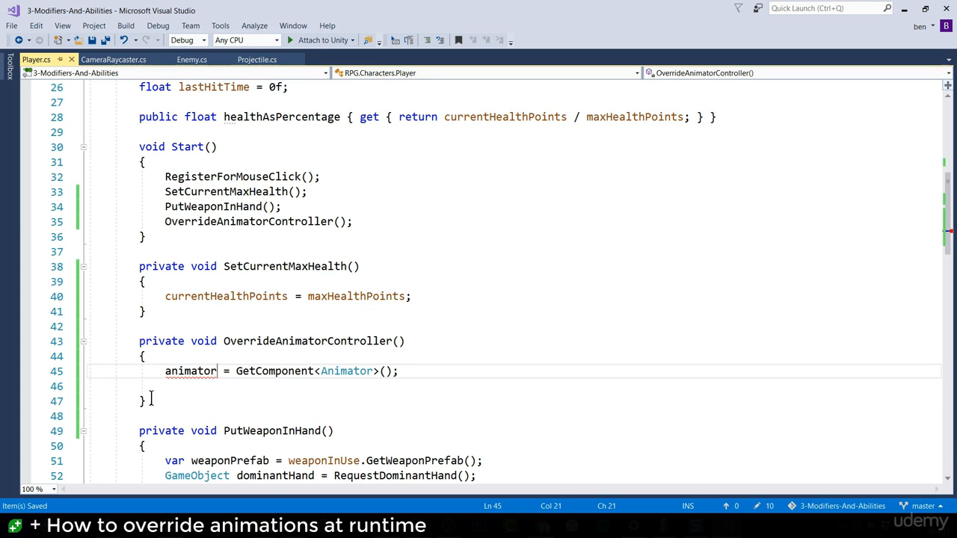
key("Home")
type("var")
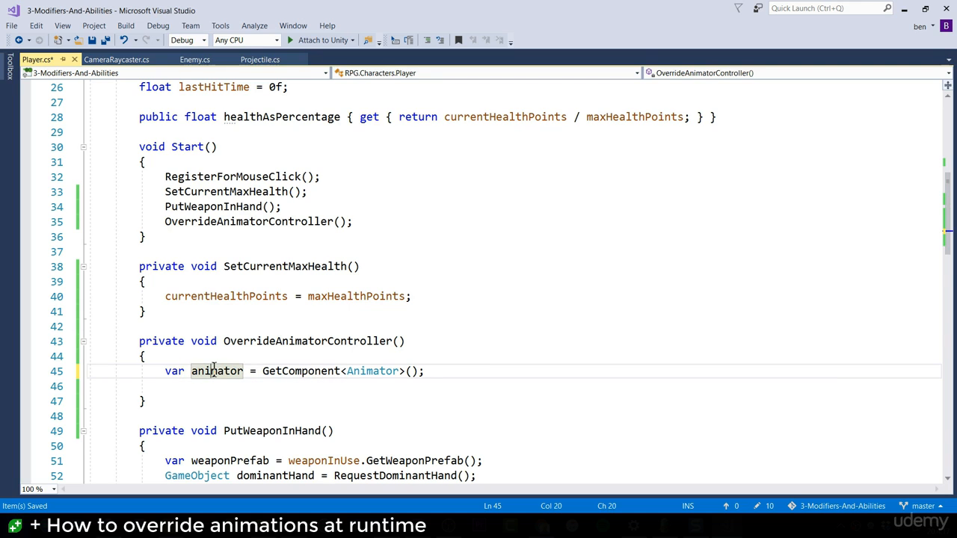
Add animator.runtimeAnimatorController = animatorOverrideController; below the animator declaration, start a new line, and save Player.cs.
left_click(186, 387)
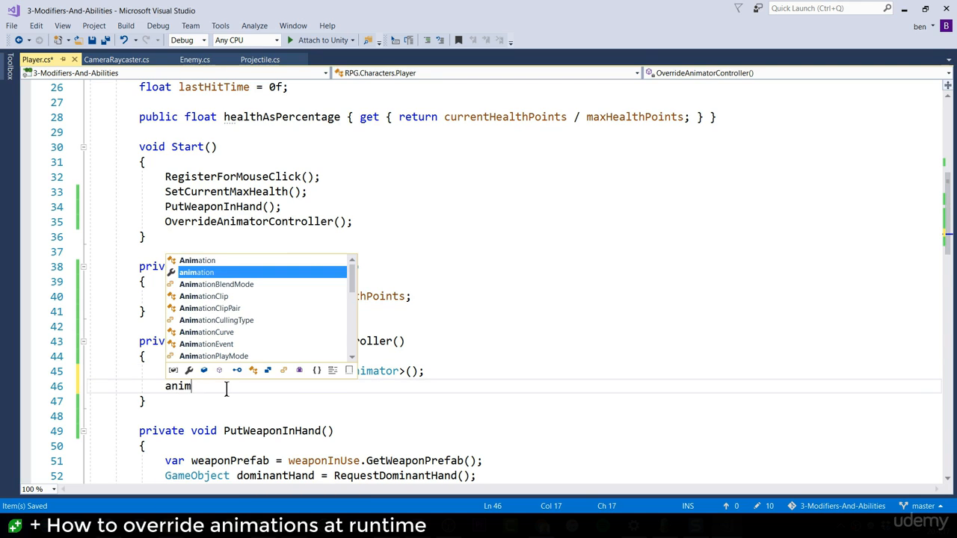
type("ator")
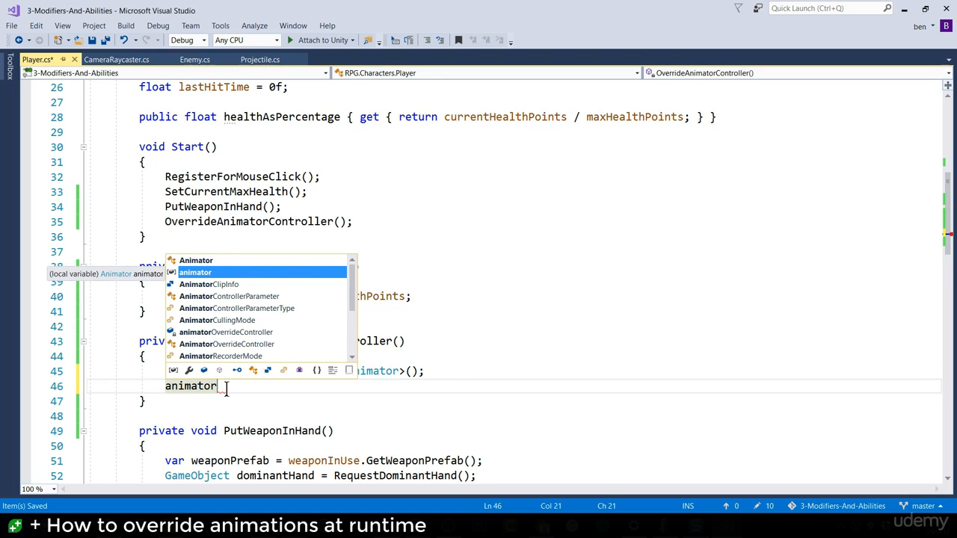
type(".run")
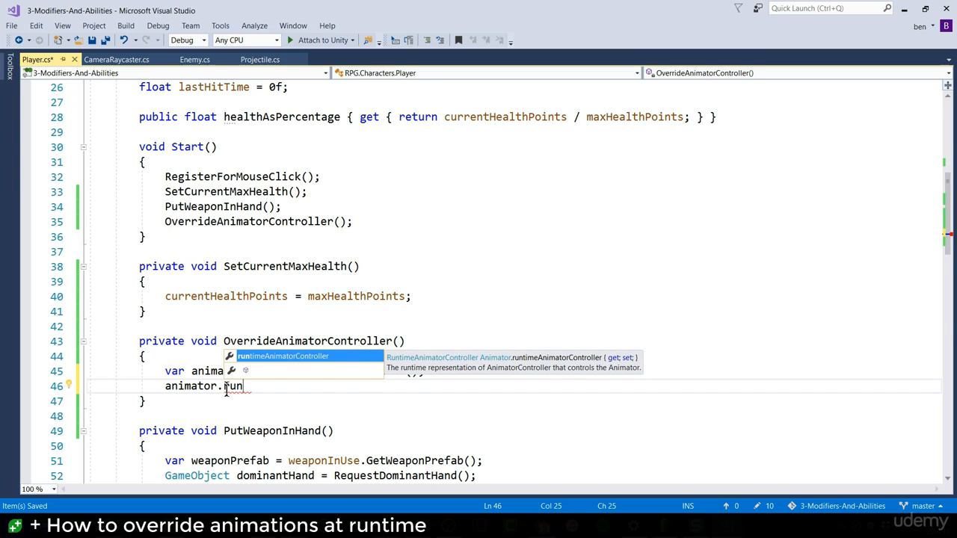
type(" =")
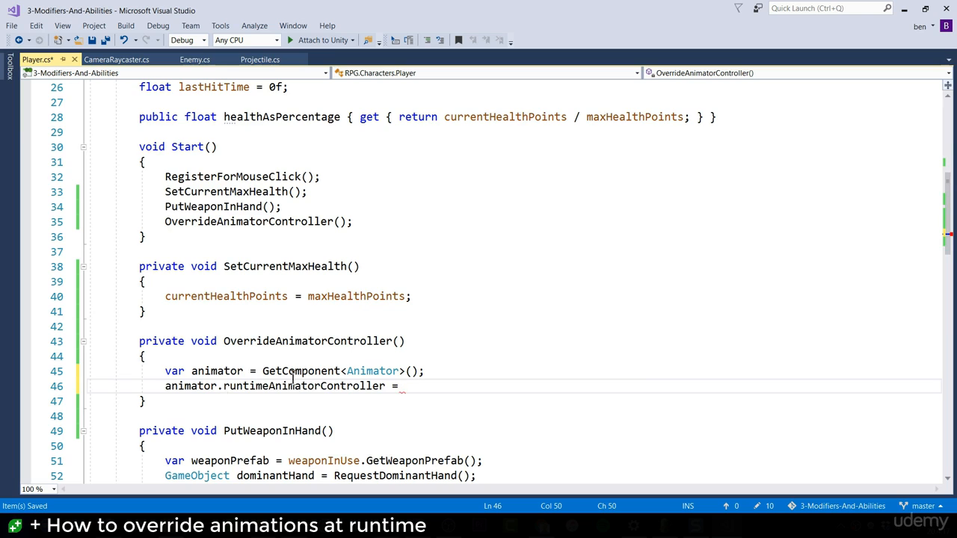
scroll(387, 359, "up", 2)
double_click(521, 118)
scroll(457, 345, "down", 3)
left_click(457, 344)
key("ctrl+v")
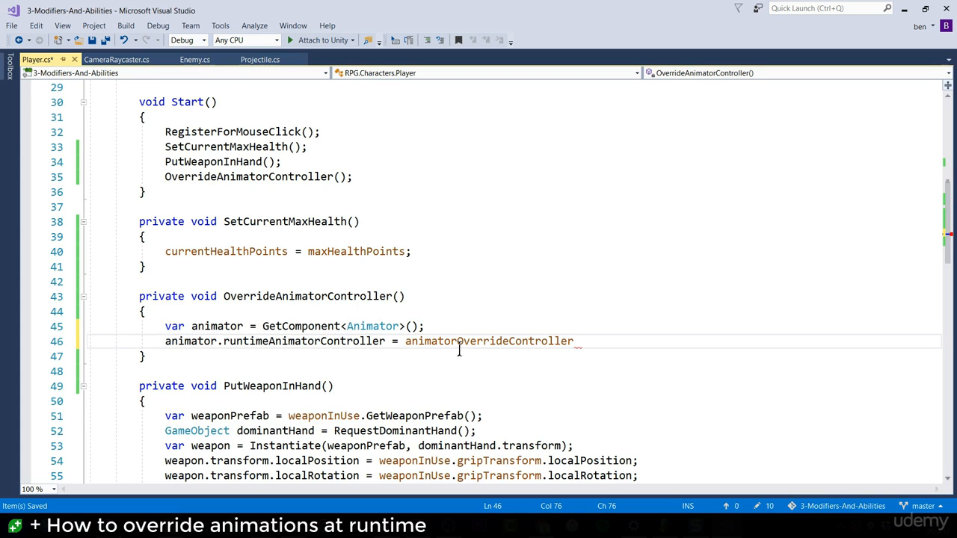
type(";")
key("Return")
key("ctrl+s")
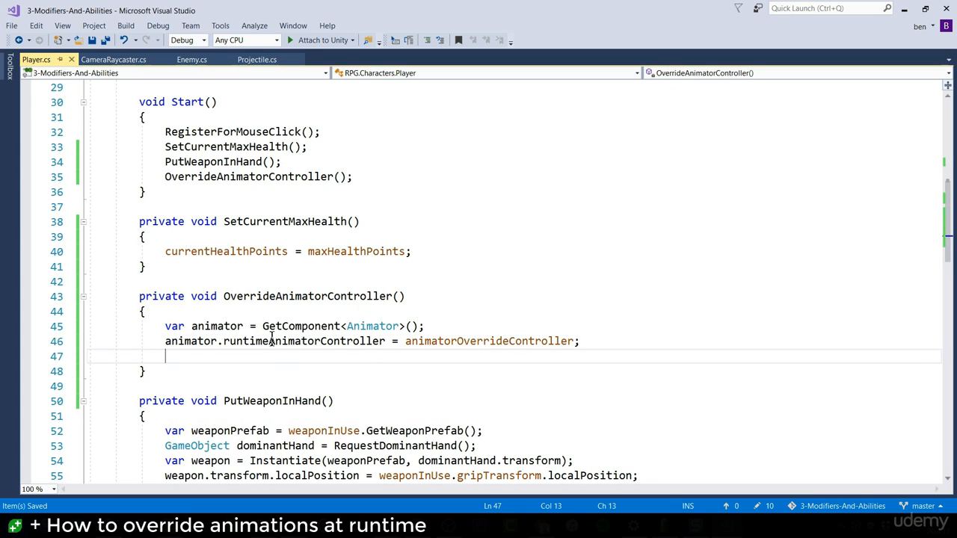
left_click_drag(166, 333, 577, 341)
left_click(392, 362)
type("a")
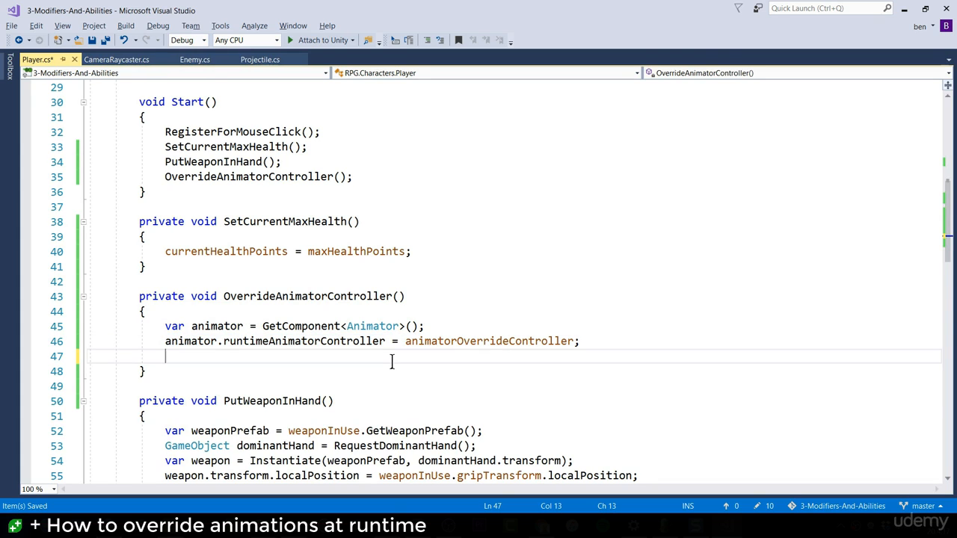
type("naim")
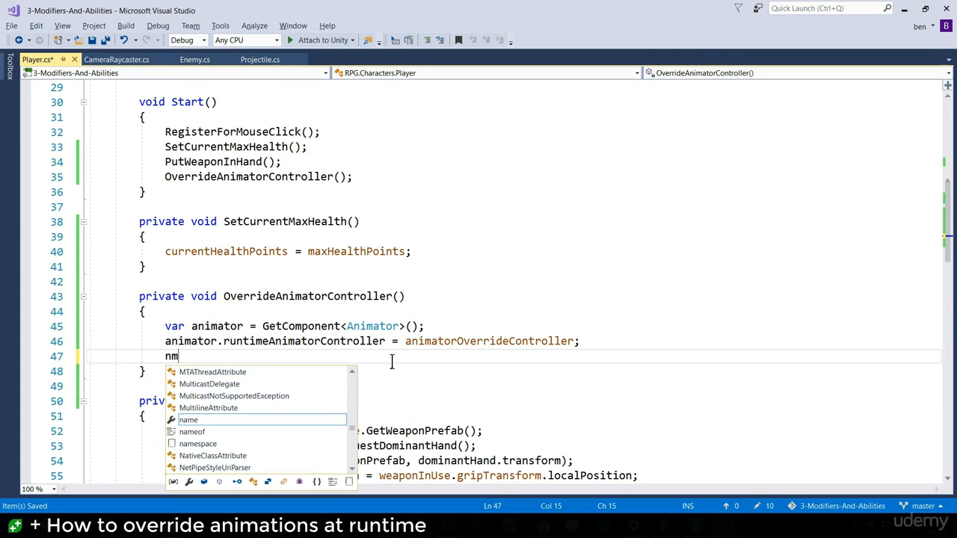
key("BackSpace")
key("BackSpace")
key("BackSpace")
key("BackSpace")
key("BackSpace")
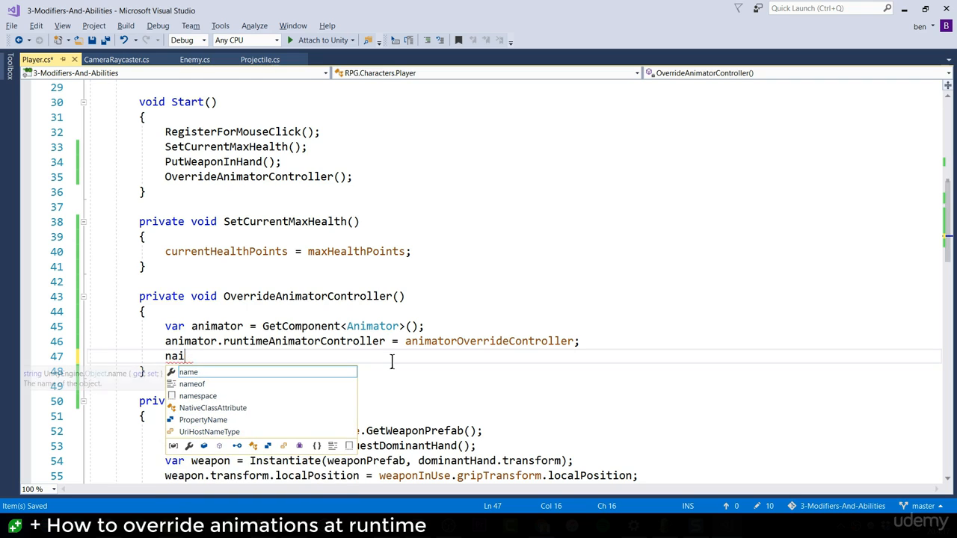
type("anbi")
key("BackSpace")
key("BackSpace")
key("BackSpace")
key("BackSpace")
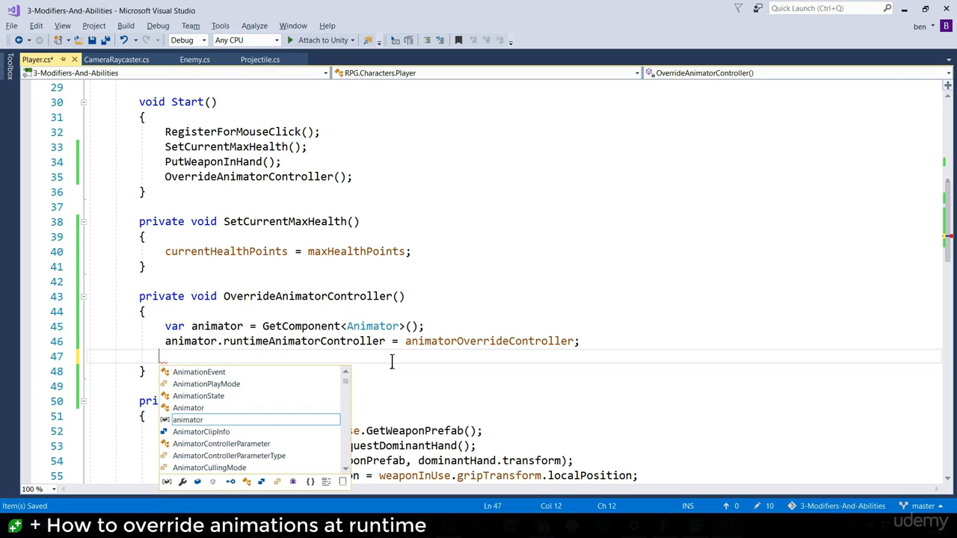
Insert the animatorOverrideController field name on the line below the runtimeAnimatorController assignment.
type("anim")
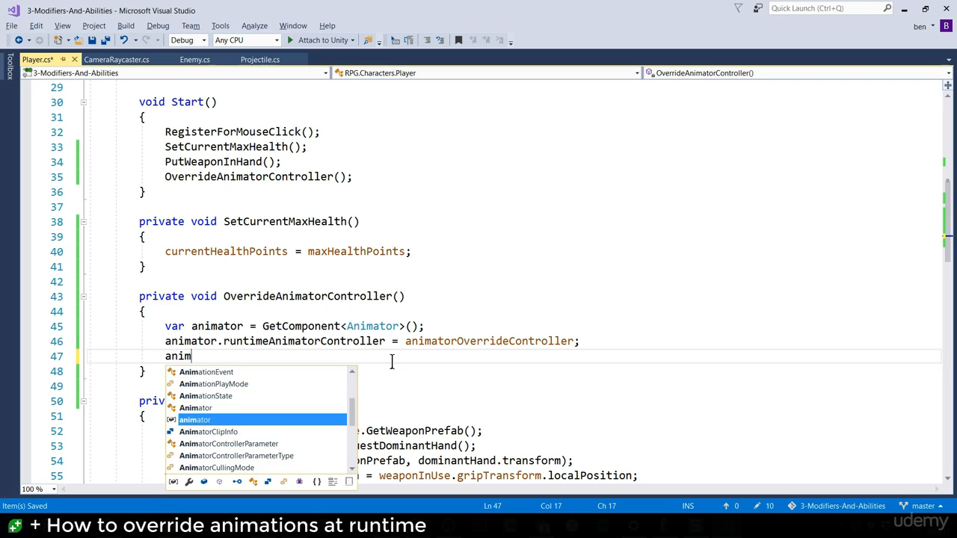
type("ato")
key("Down")
key("Down")
key("Down")
key("Down")
key("Down")
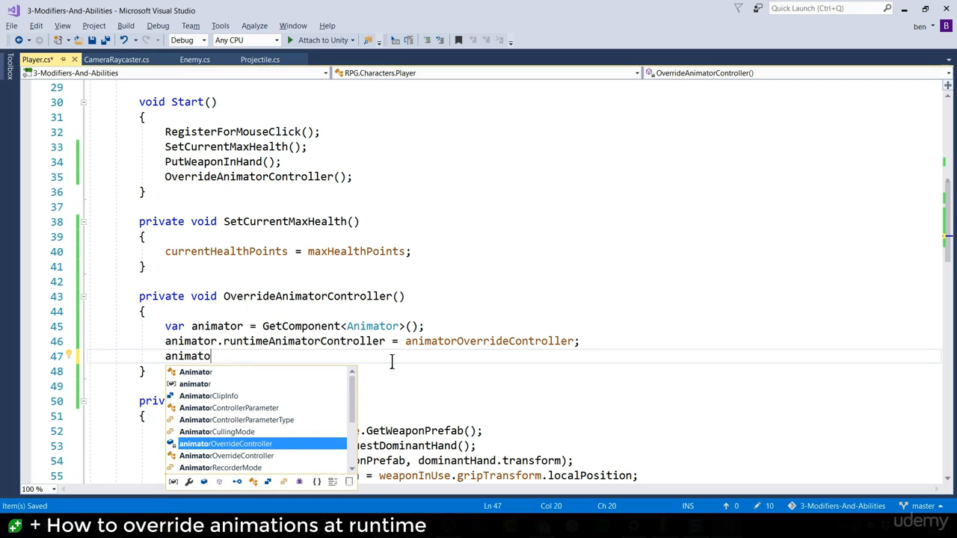
key("Tab")
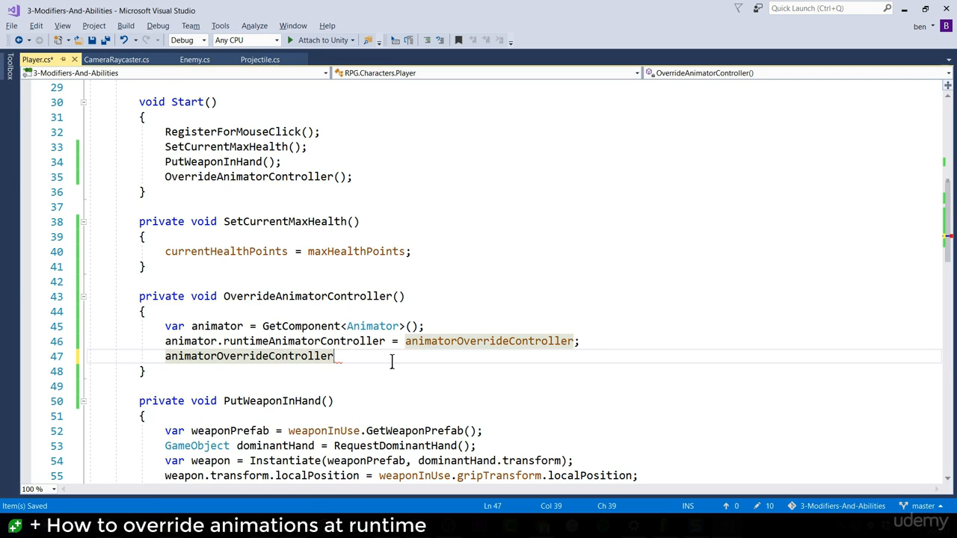
Check the Player.cs diff in GitKraken and, back in Visual Studio, add an empty string index [""] to animatorOverrideController on line 47.
key("alt+Tab")
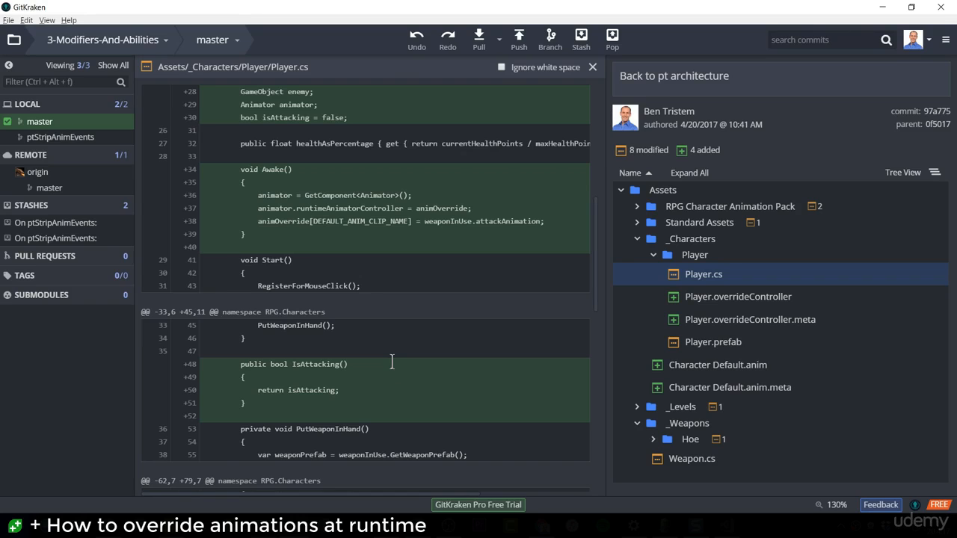
key("alt+Tab")
type("[")
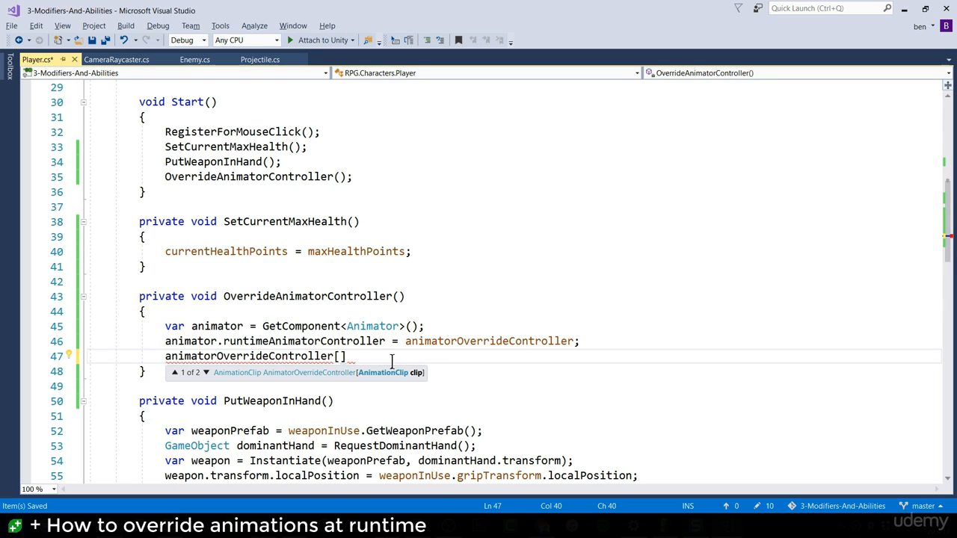
type("\"")
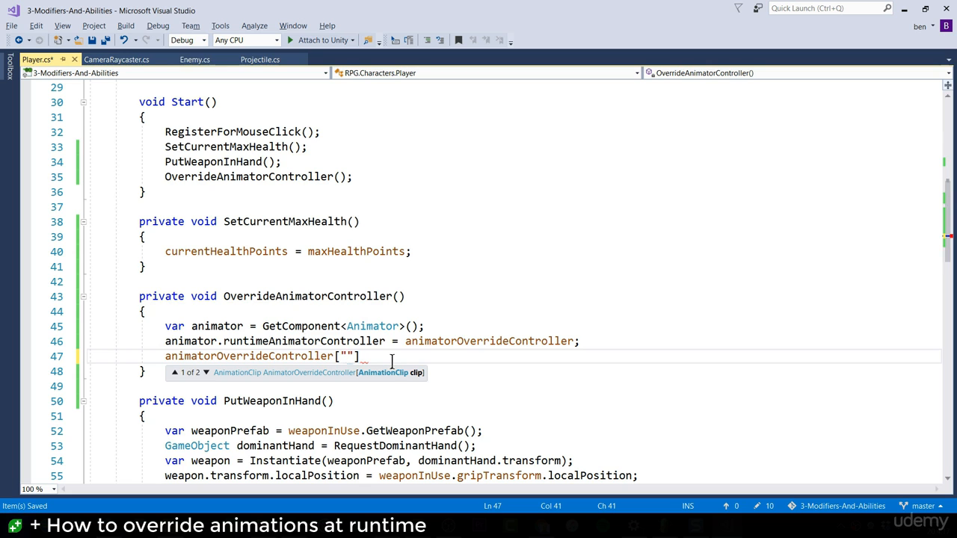
Look up the default attack clip's name in Unity's _Characters folder and enter DEFAULT ATTACK as the index key in Player.cs, followed by =.
key("alt+Tab")
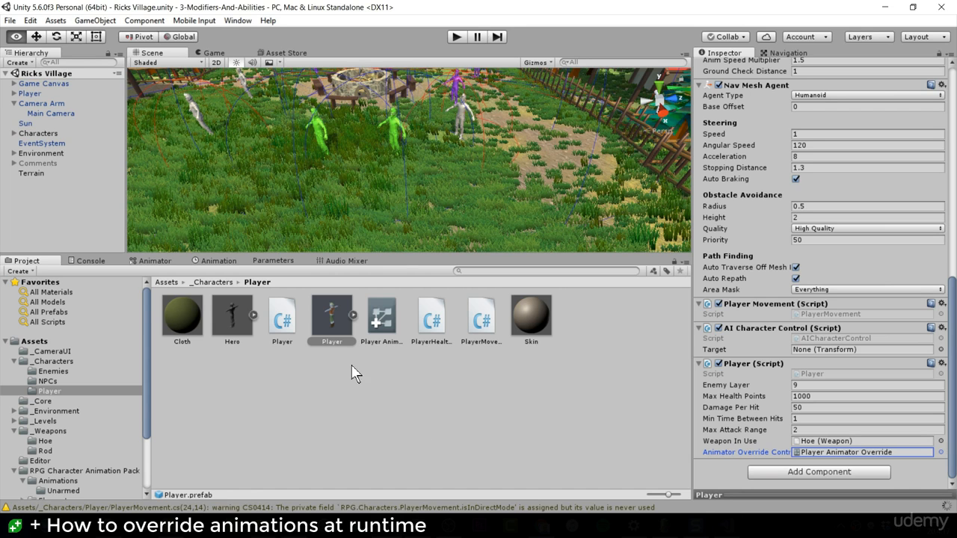
left_click(90, 361)
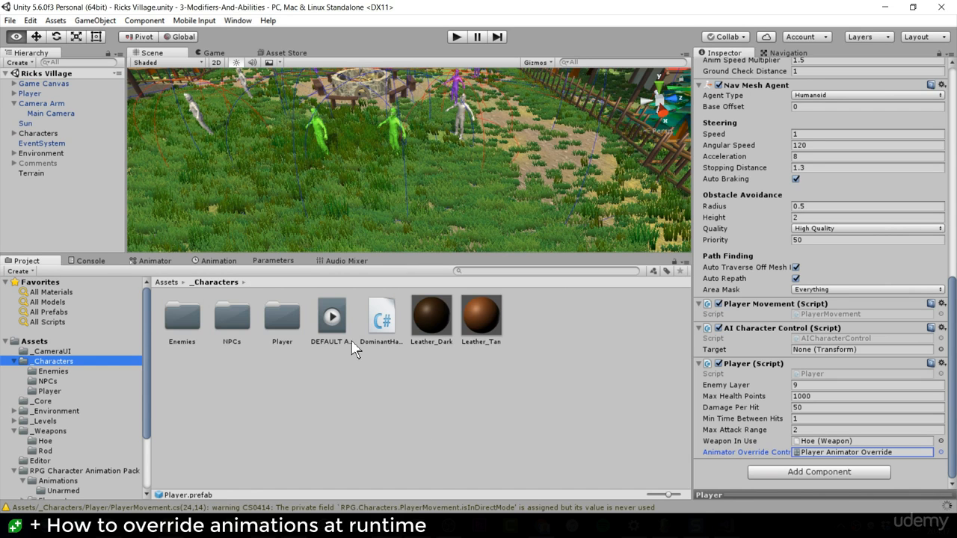
left_click(326, 340)
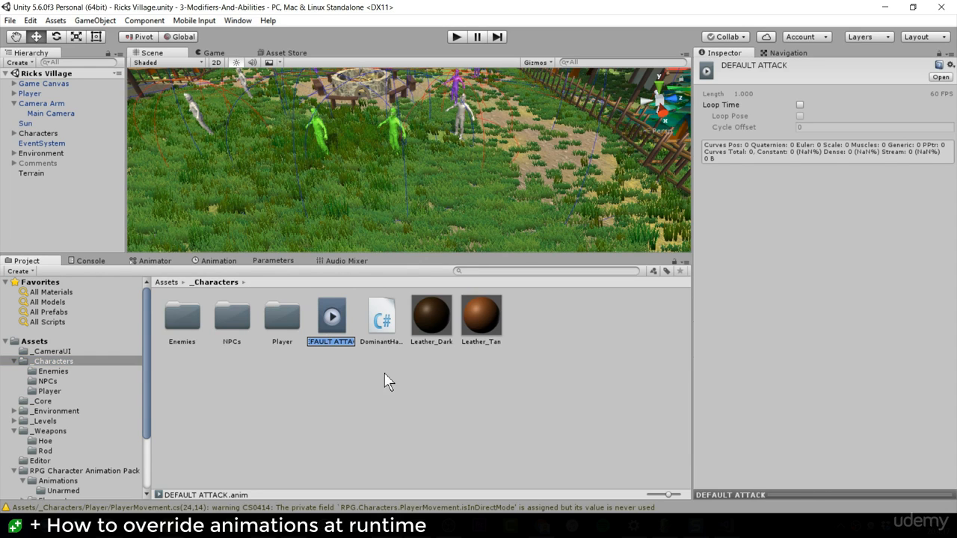
key("alt+Tab")
type("DEFAULT ATTACK")
key("End")
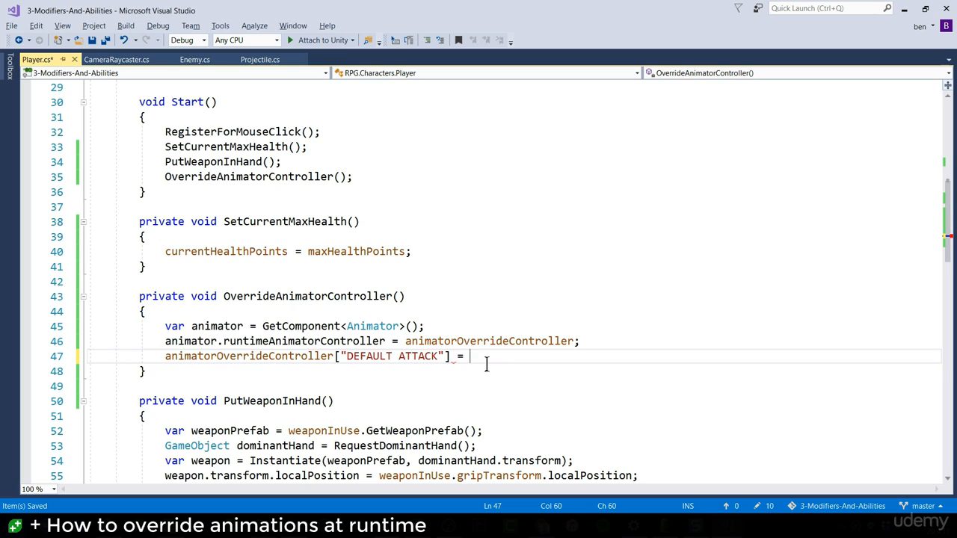
Examine the DEFAULT ATTACK key in the code and its matching entry in Unity's Player Animator Override, and return to line 47 of Player.cs.
left_click_drag(165, 361, 342, 363)
left_click(427, 359)
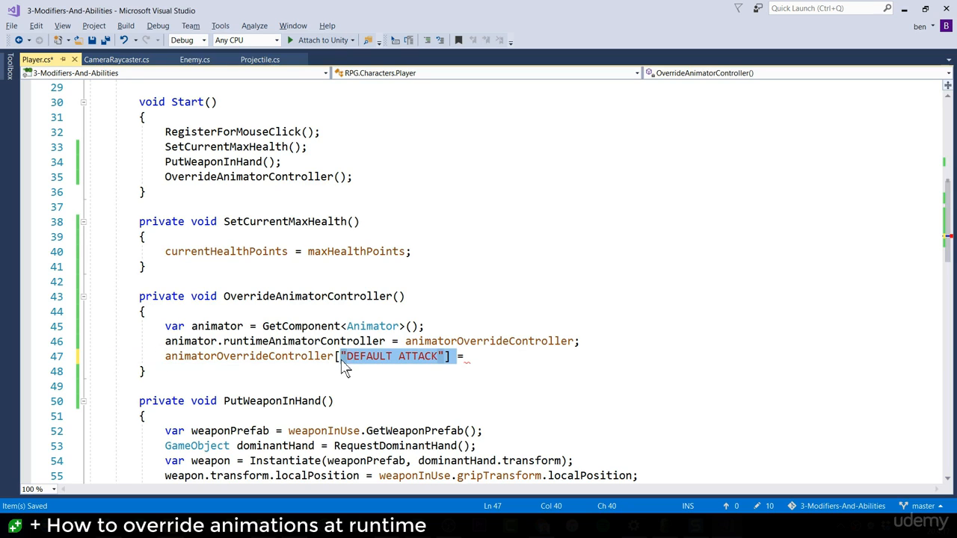
key("alt+Tab")
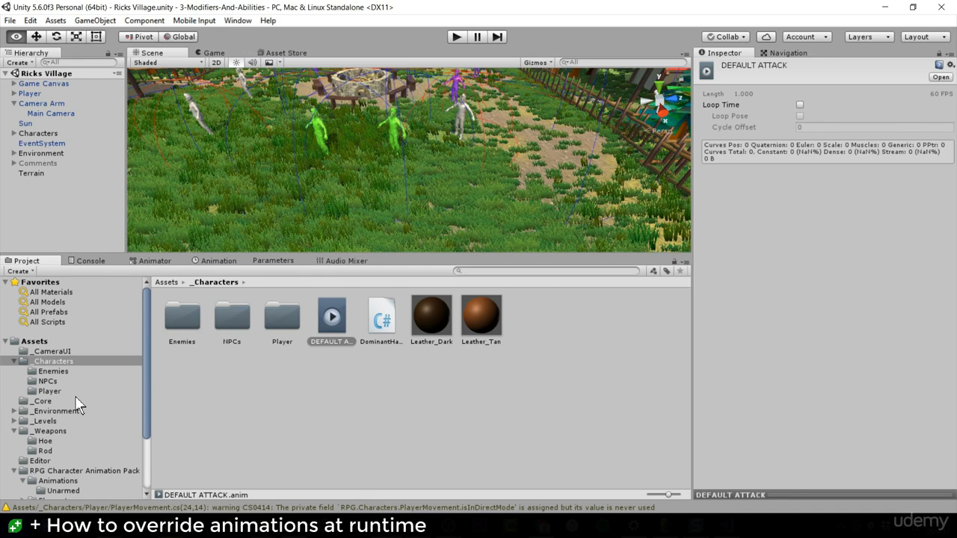
left_click(59, 389)
left_click(378, 320)
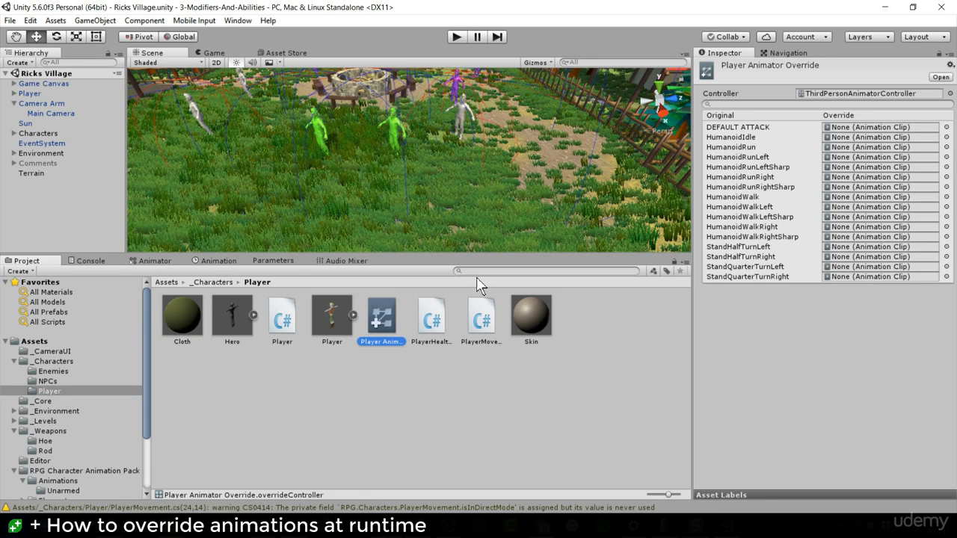
left_click(722, 128)
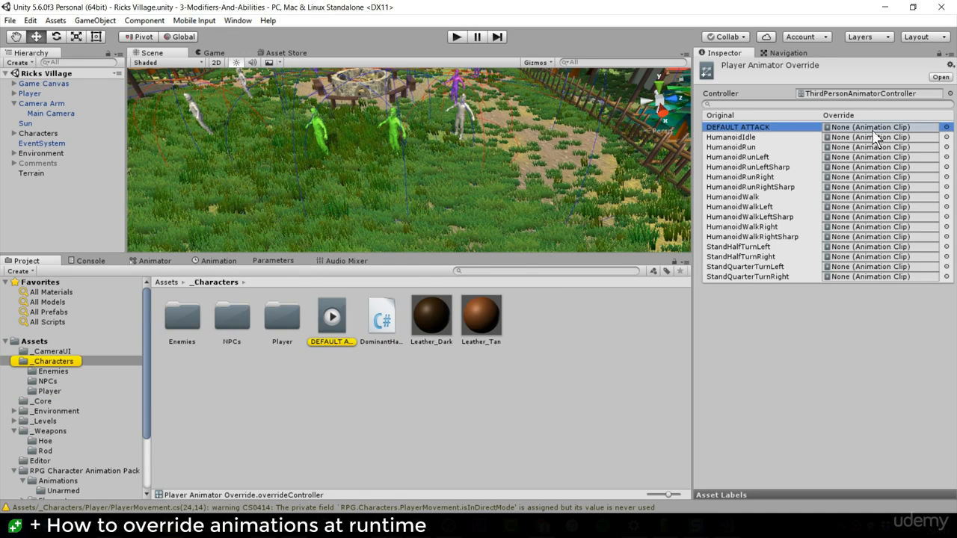
key("alt+Tab")
left_click(512, 364)
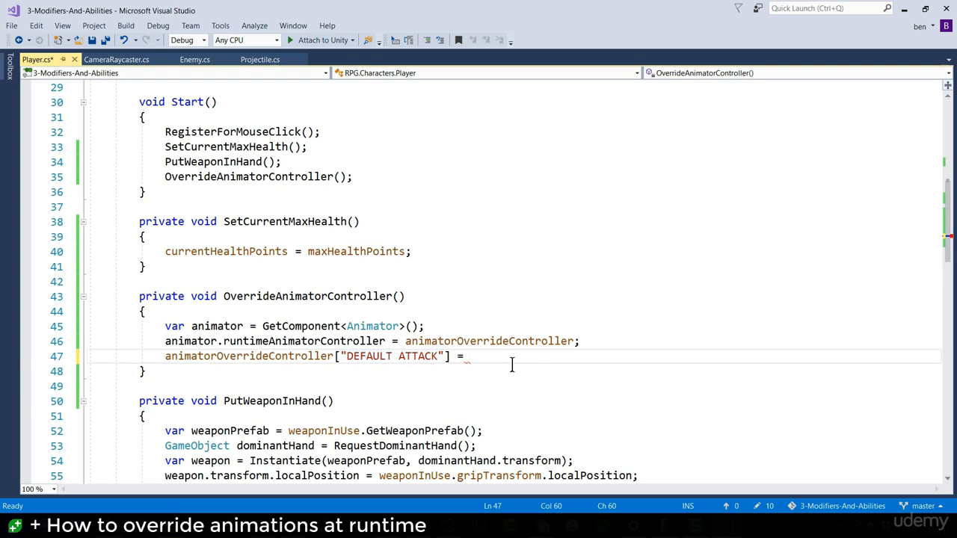
Begin the assigned value with weaponInUse. after the equals sign and look through the members available on it.
scroll(523, 365, "up", 1)
type("wea")
key("BackSpace")
type("eap")
key("Escape")
type("onInUse.")
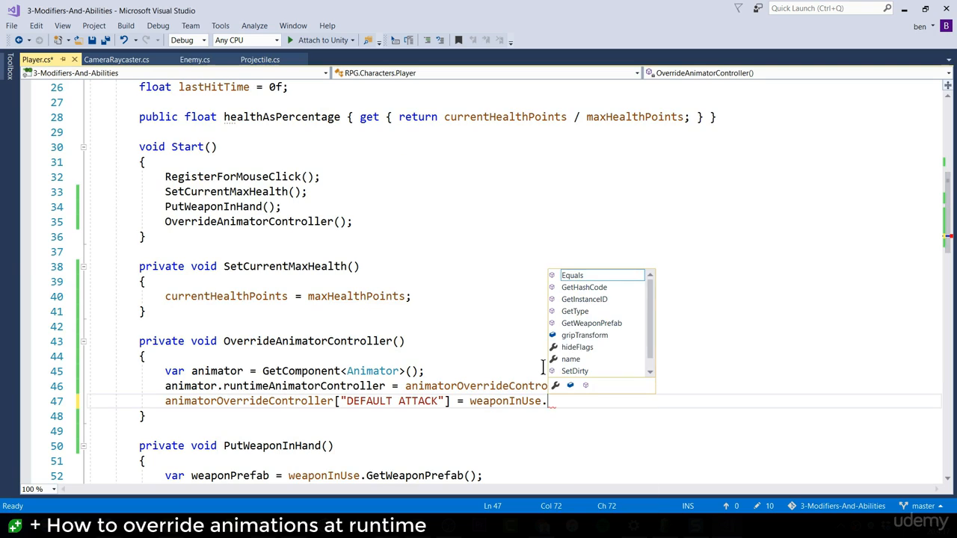
left_click(614, 326)
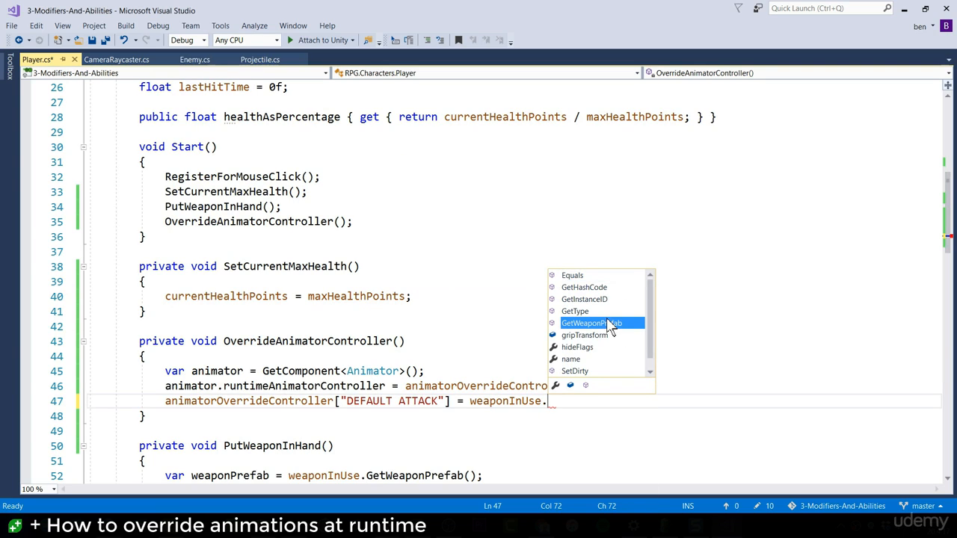
scroll(620, 334, "down", 1)
scroll(628, 336, "up", 1)
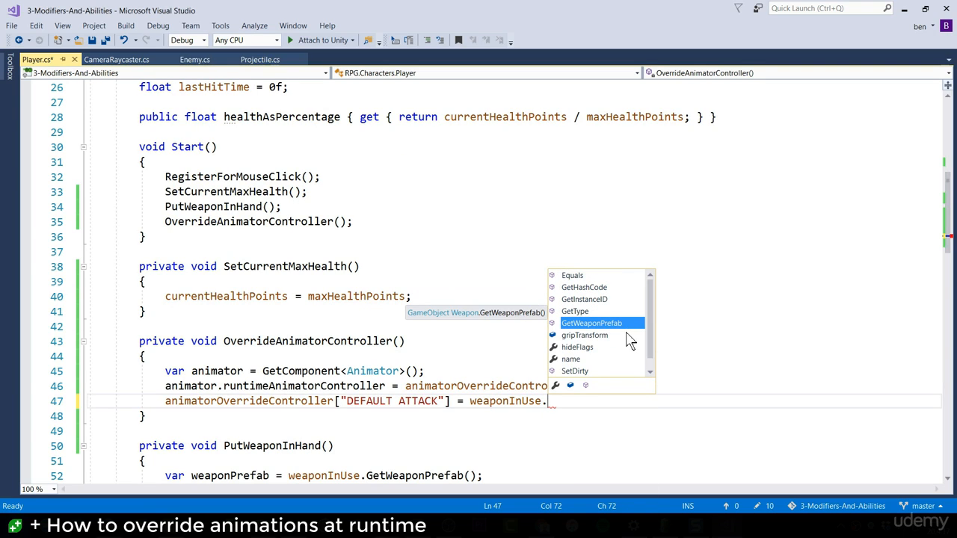
scroll(653, 329, "down", 1)
scroll(655, 333, "up", 1)
Switch to Unity, open the Weapon script from the _Weapons folder, and highlight the SerializeField attribute of attackAnimation.
left_click(365, 525)
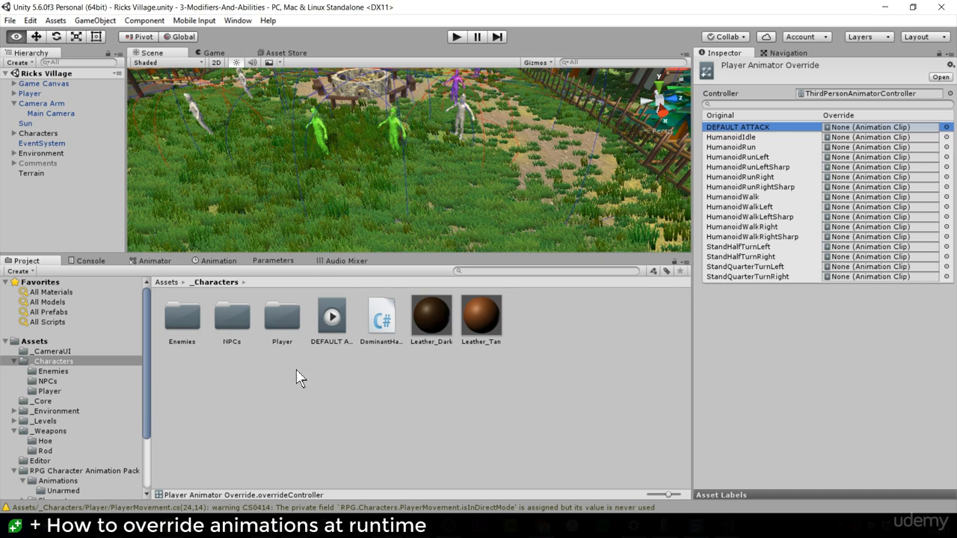
left_click(63, 433)
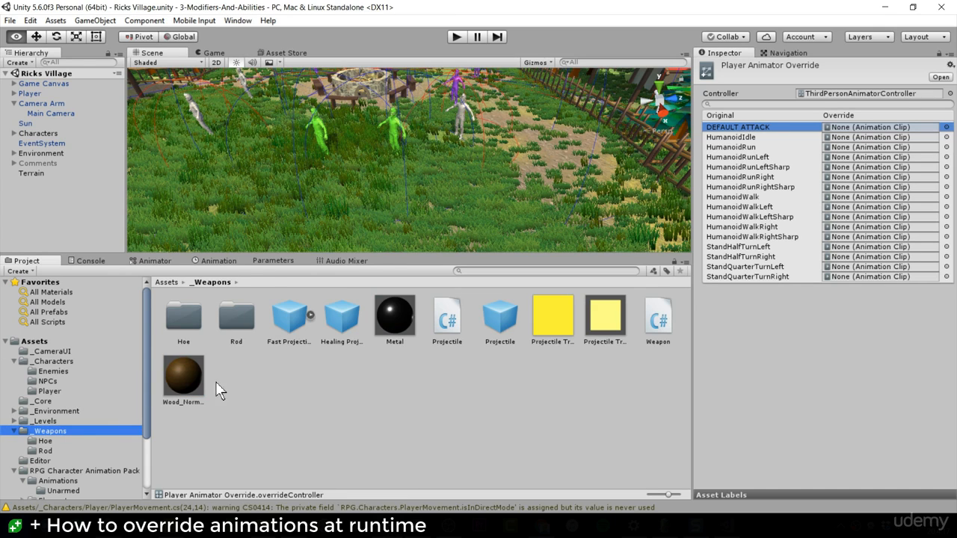
double_click(658, 319)
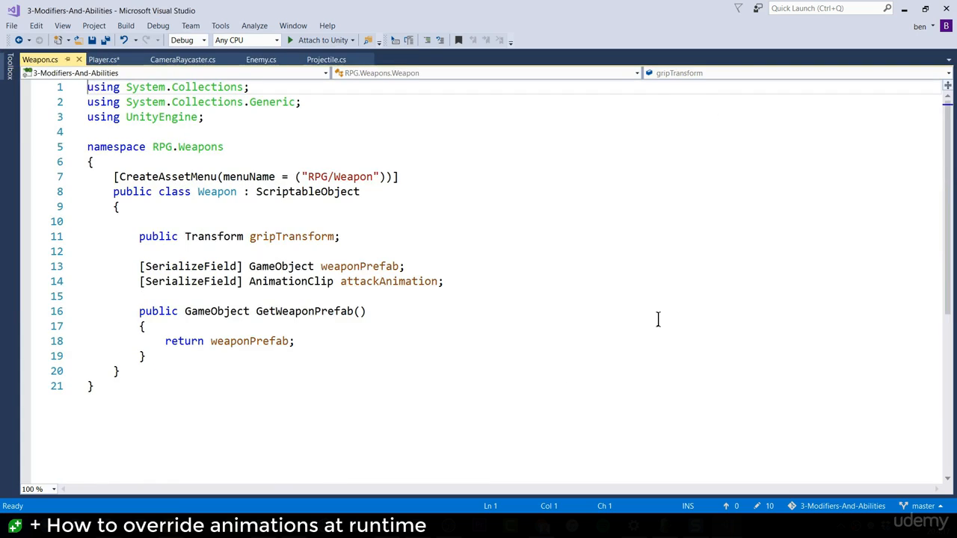
left_click_drag(246, 281, 139, 280)
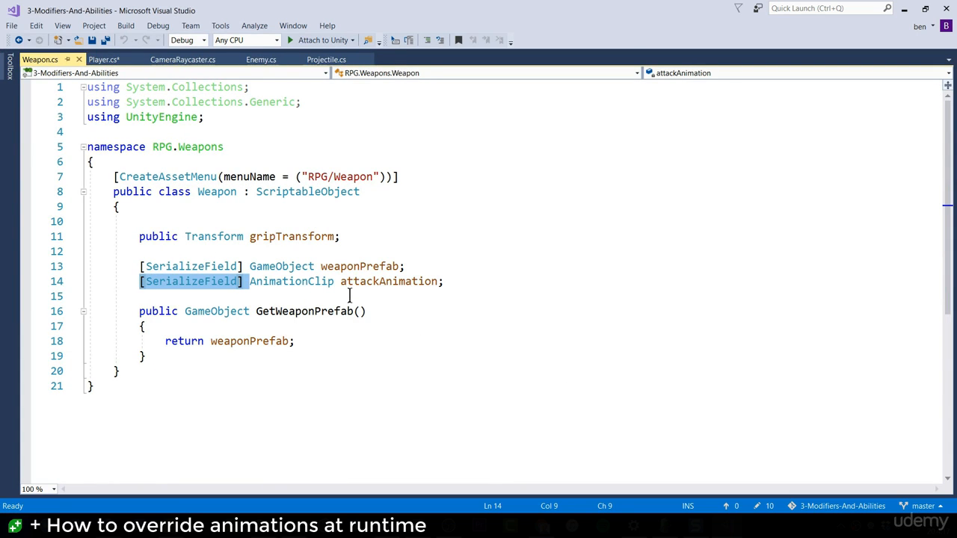
Start a new member below GetWeaponPrefab in Weapon.cs with the declaration public AnimationClip GetAnimClip.
left_click(294, 358)
key("Return")
key("Return")
type("public Animator")
key("BackSpace")
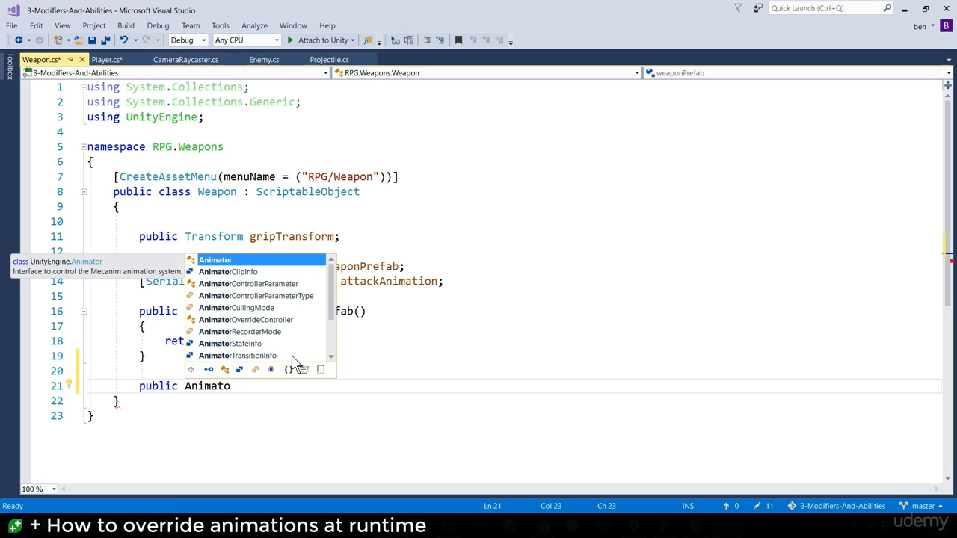
key("BackSpace")
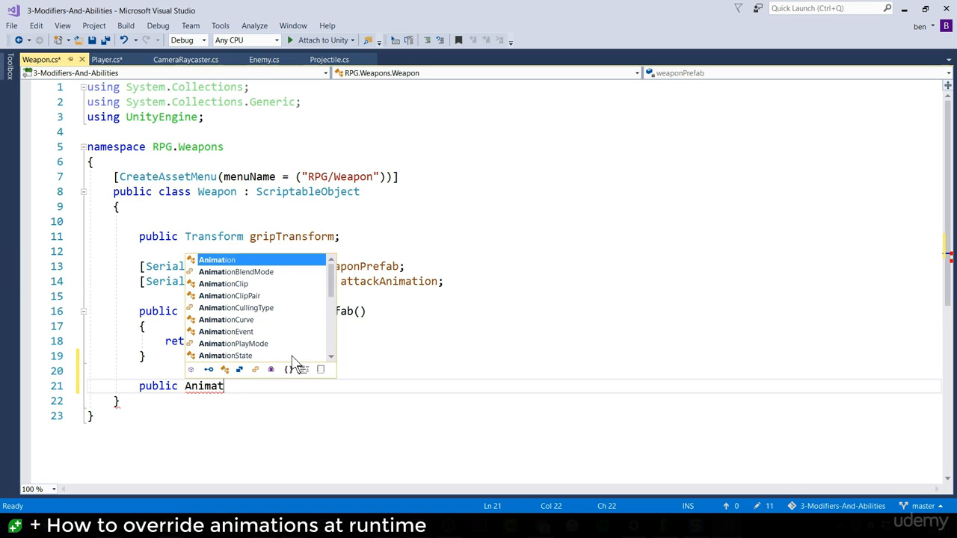
type("ionClip ")
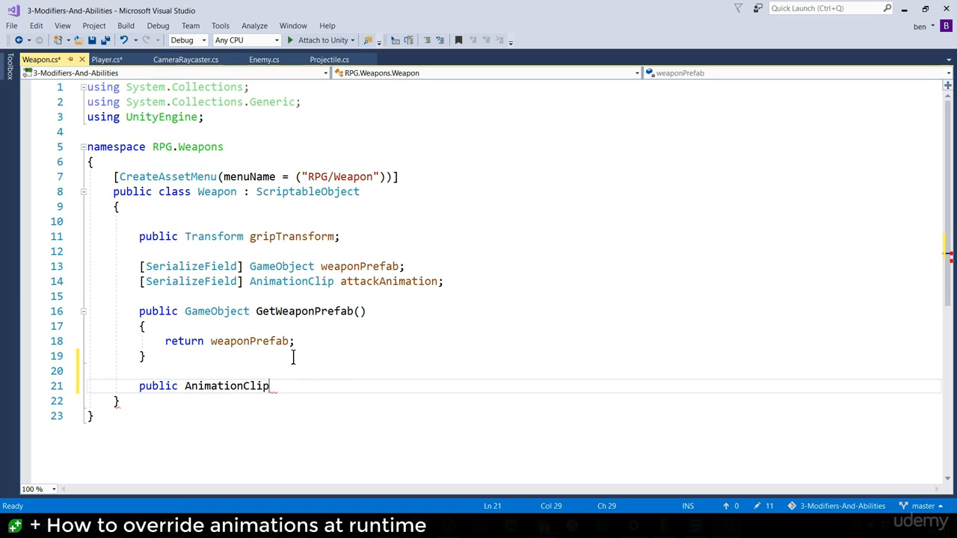
type("GetAnimClip")
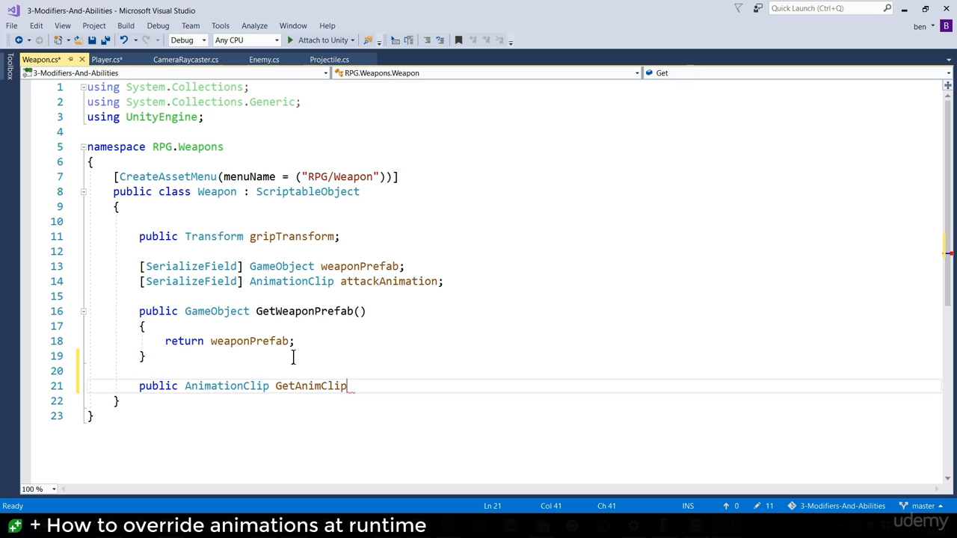
Complete the GetAnimClip declaration with empty parentheses and a pair of braces enclosing an empty body line.
type("For")
key("BackSpace")
key("BackSpace")
key("BackSpace")
type("()")
key("Return")
type("{ }")
key("Return")
key("Up")
key("Right")
key("Right")
key("Return")
key("Return")
key("Up")
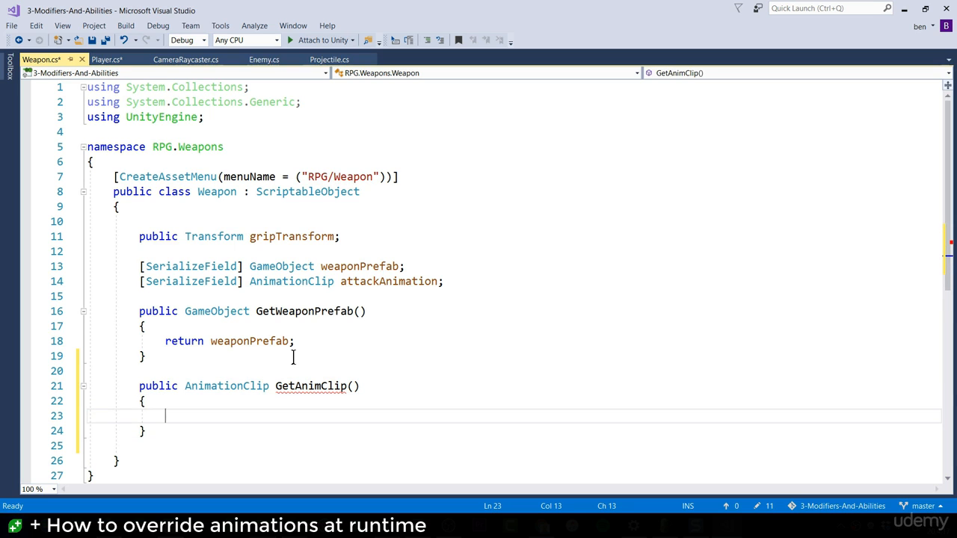
Make GetAnimClip return attackAnimation; and save Weapon.cs.
type("retur")
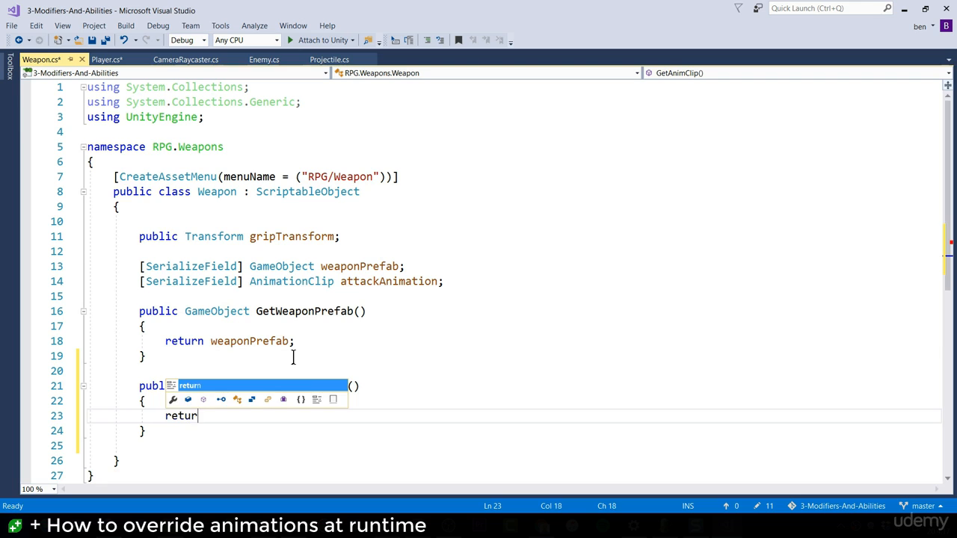
type("n attr")
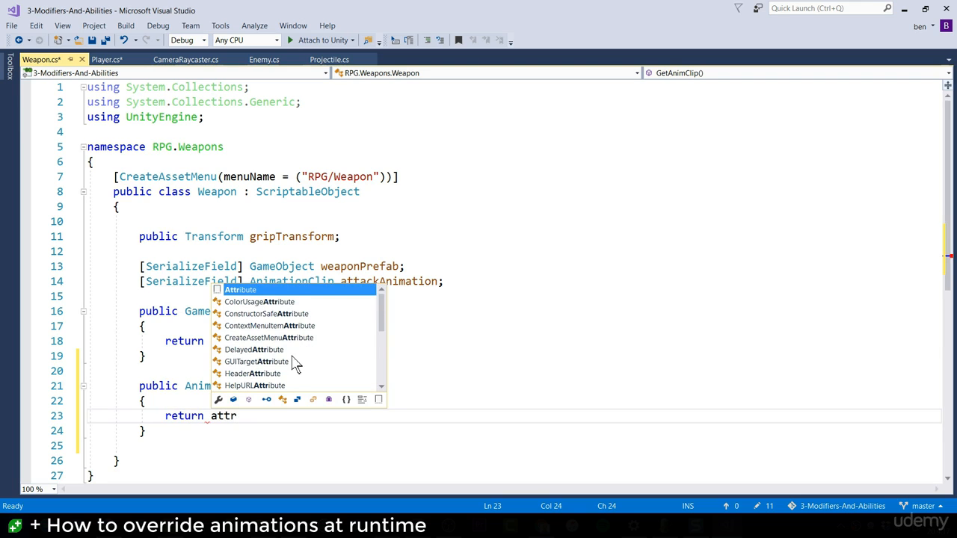
key("BackSpace")
type("ac")
key("Tab")
type(";")
key("ctrl+s")
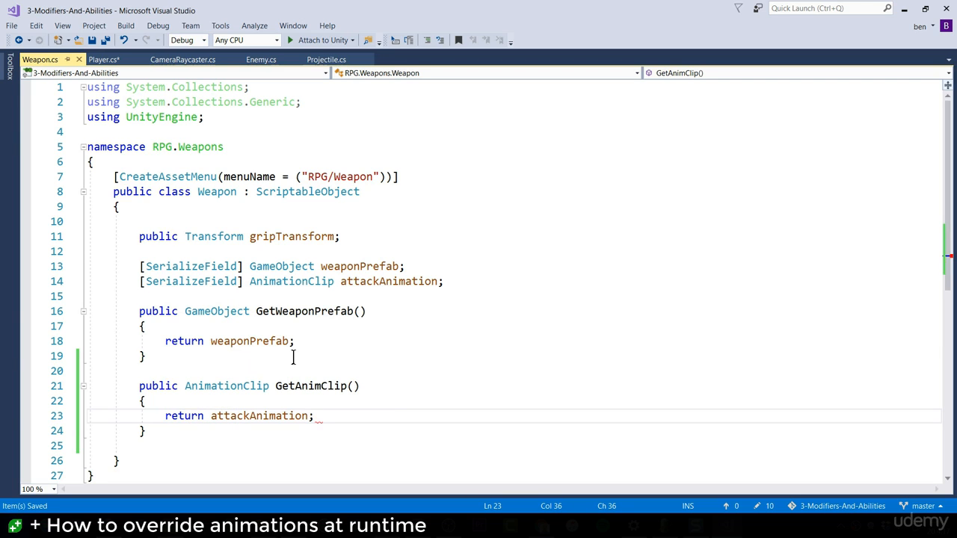
Rename the GetAnimClip method to GetAttackAnimClip, save Weapon.cs, and review the finished method.
double_click(318, 387)
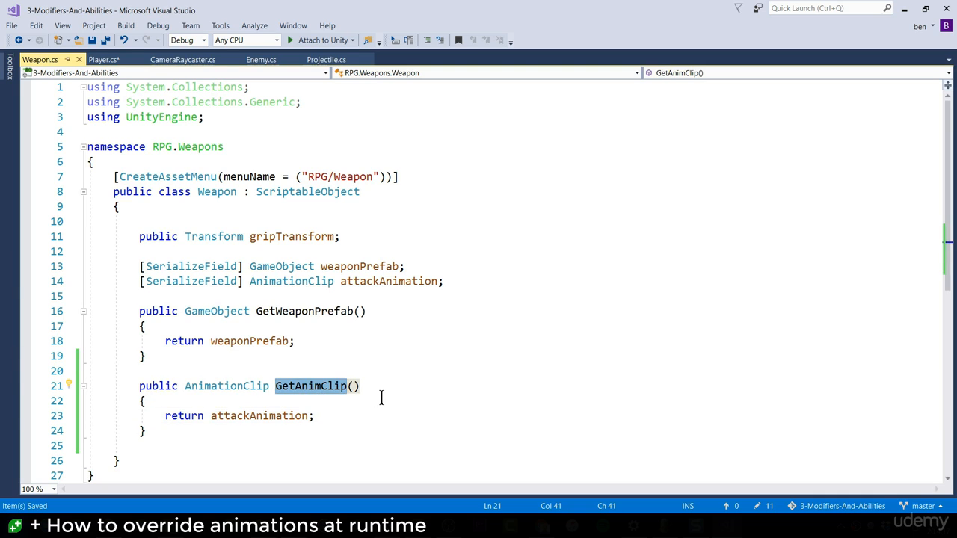
left_click(298, 388)
type("Attack")
double_click(300, 389)
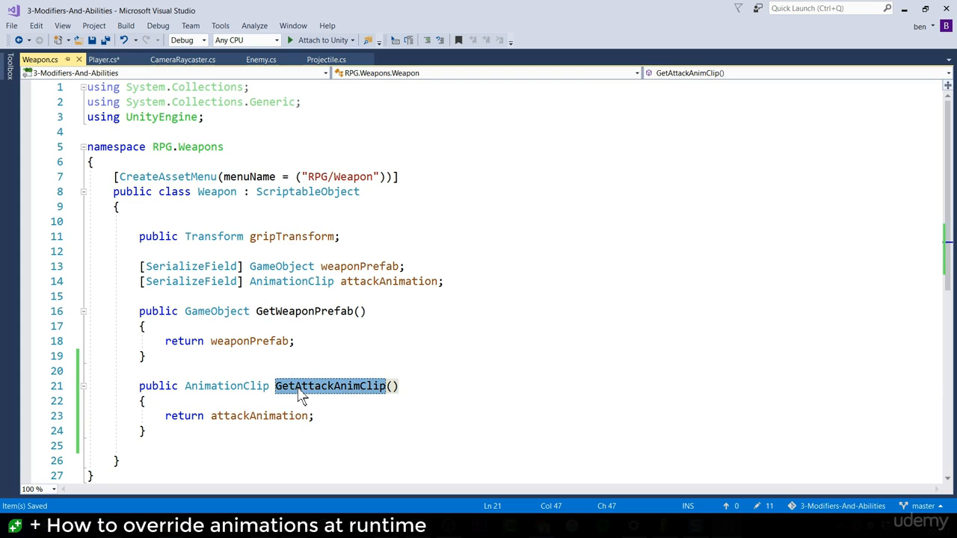
left_click(217, 420)
left_click_drag(207, 441, 89, 371)
left_click(268, 177)
Return to Player.cs, complete the DEFAULT ATTACK assignment with weaponInUse.GetAttackAnimClip();, and save the script.
left_click(325, 63)
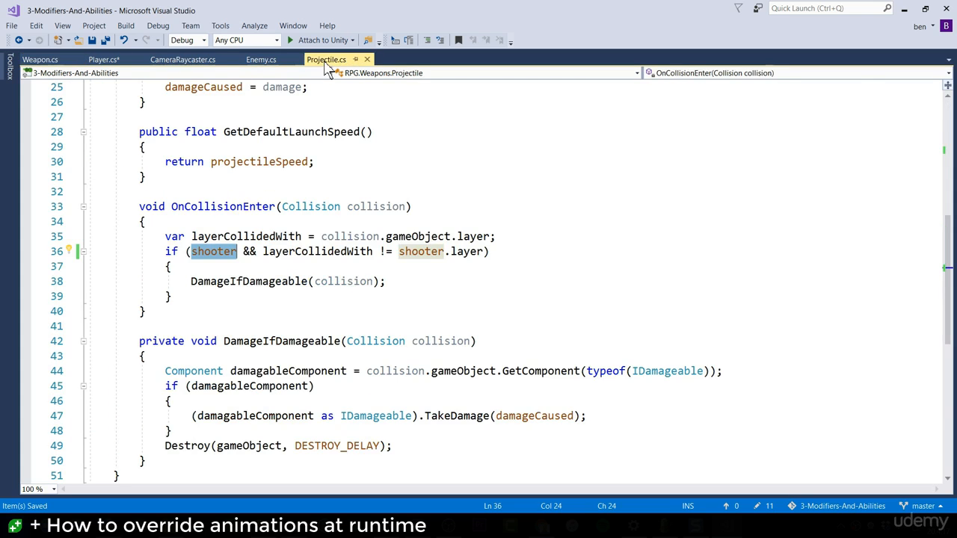
left_click(102, 62)
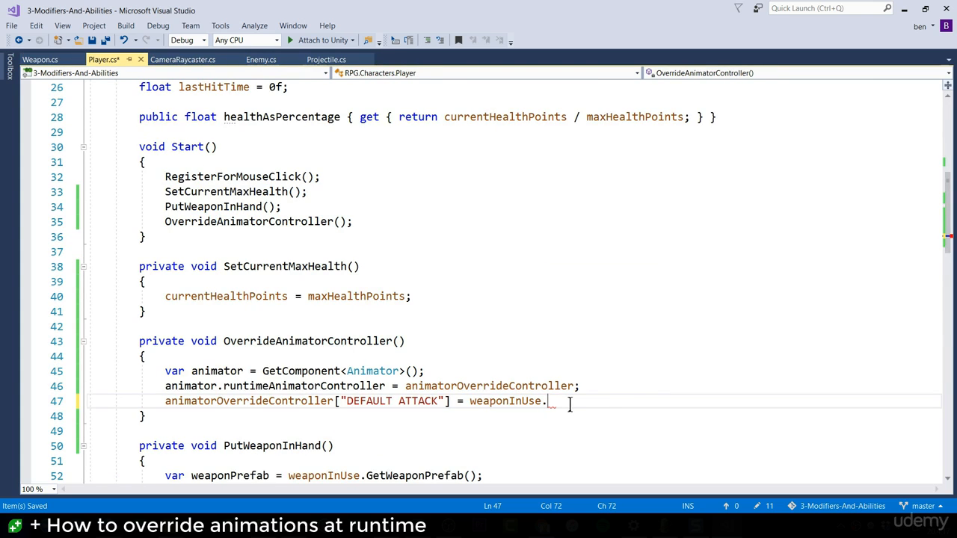
type("get")
key("Tab")
type("();")
key("ctrl+s")
scroll(479, 394, "down", 1)
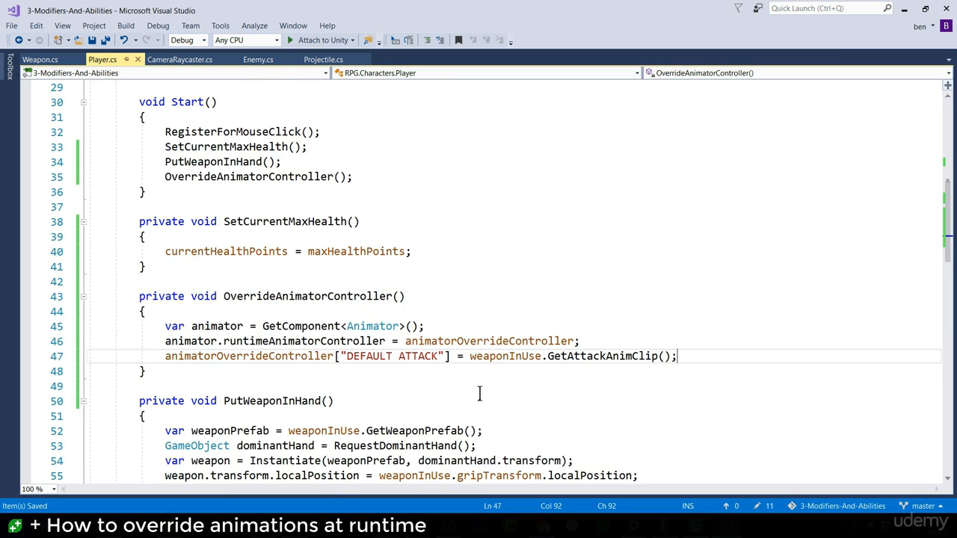
Append the comment // remove parameter to the end of the DEFAULT ATTACK assignment line.
double_click(444, 356)
left_click(577, 368)
left_click(707, 355)
type("// remove parameter")
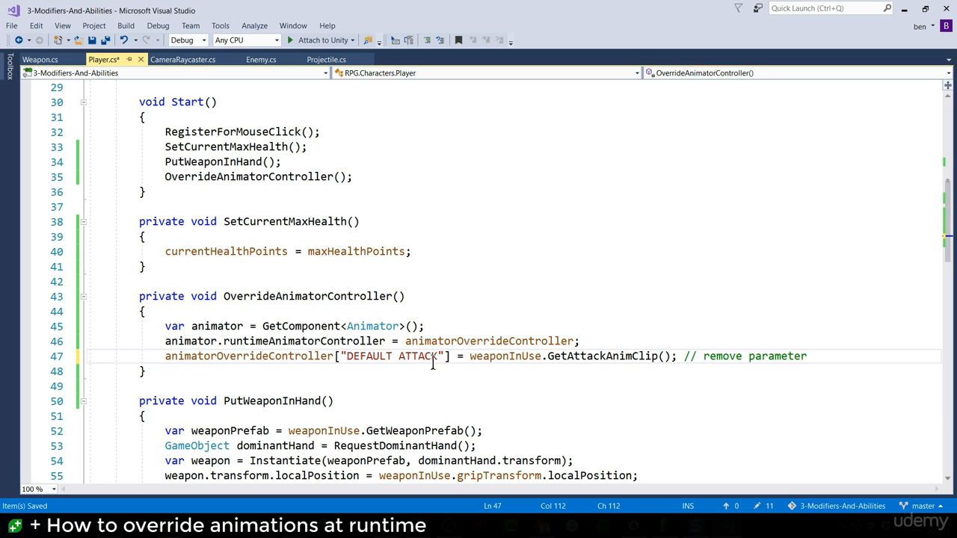
Replace the word parameter with const in the comment, save Player.cs, and select the whole OverrideAnimatorController method.
left_click_drag(443, 358, 360, 357)
double_click(767, 362)
type("const")
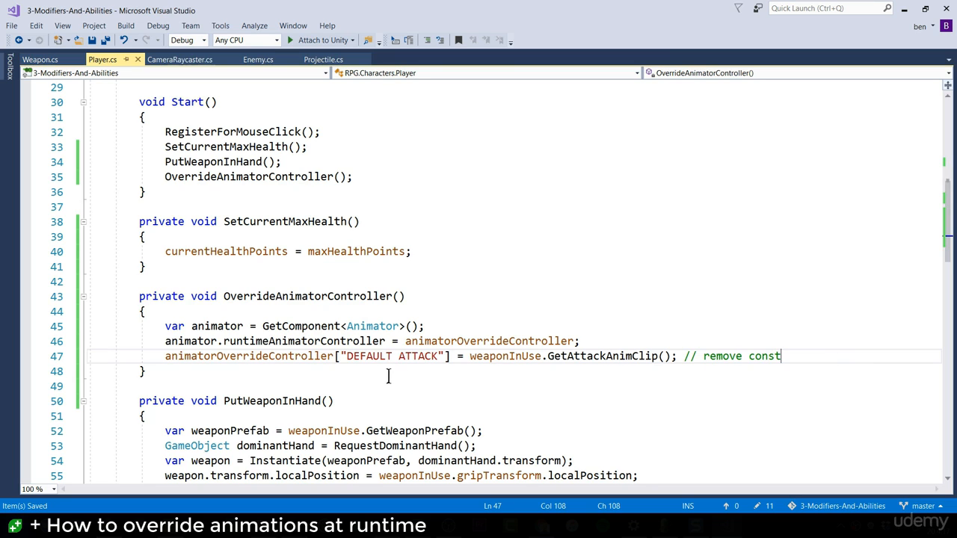
left_click_drag(431, 374, 45, 301)
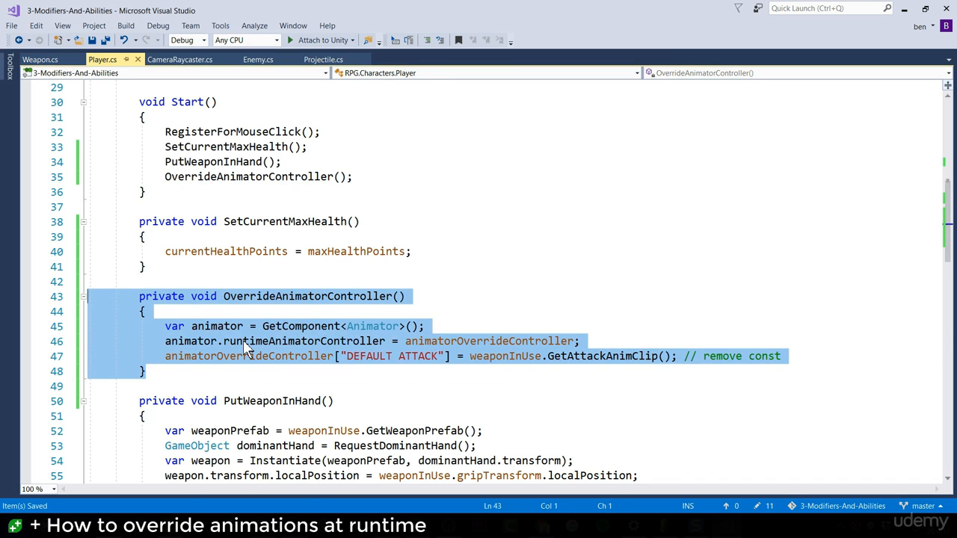
Switch to Unity and compare the Player's animation clip list during play mode and after stopping it.
left_click(268, 342)
key("alt+Tab")
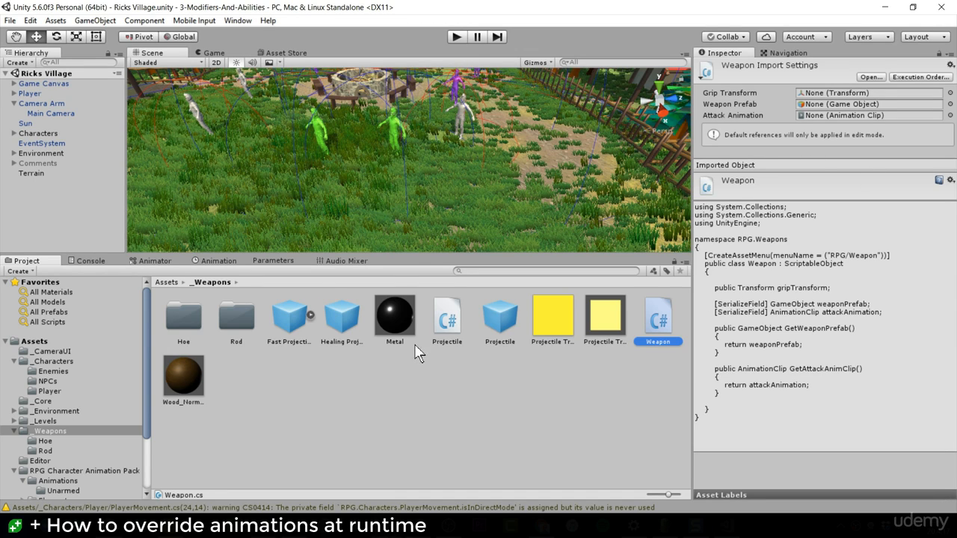
left_click(457, 37)
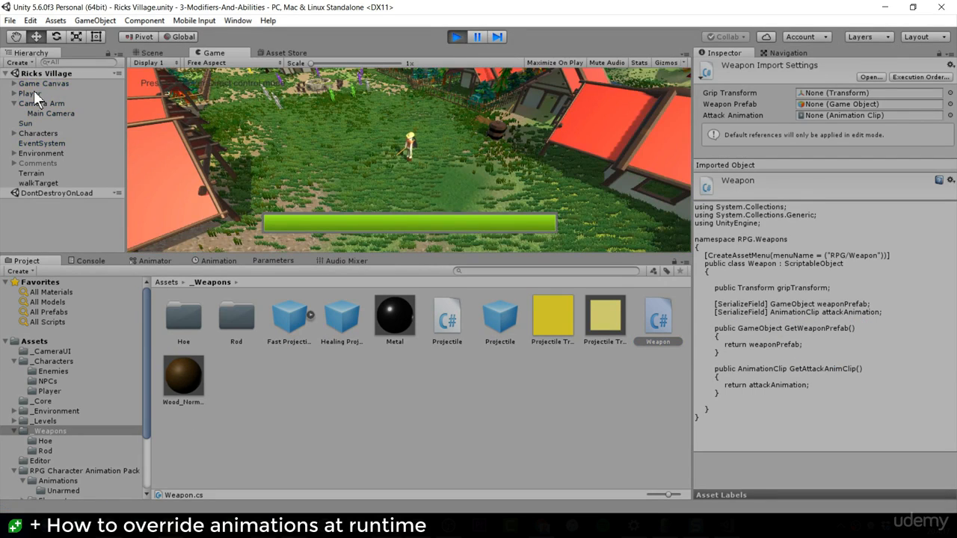
left_click(34, 93)
left_click(204, 259)
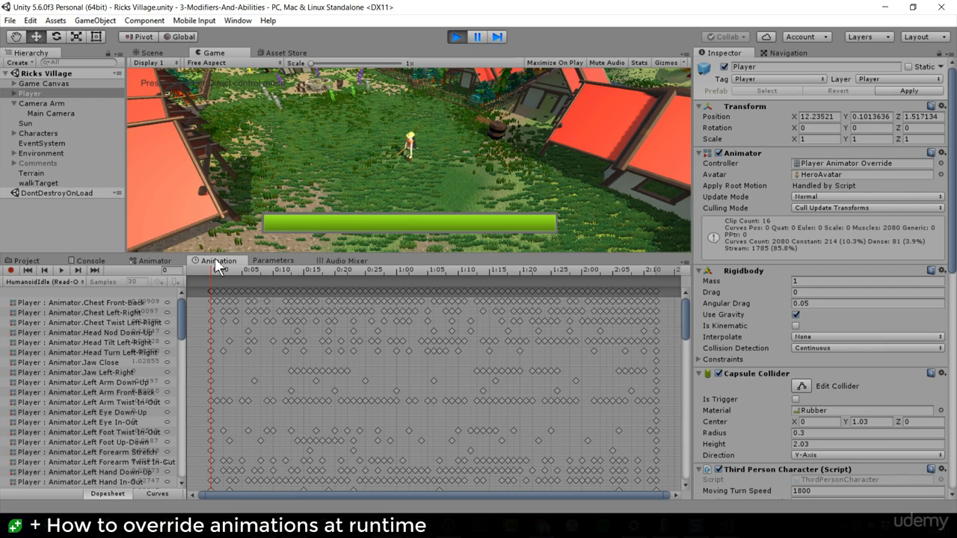
left_click(60, 282)
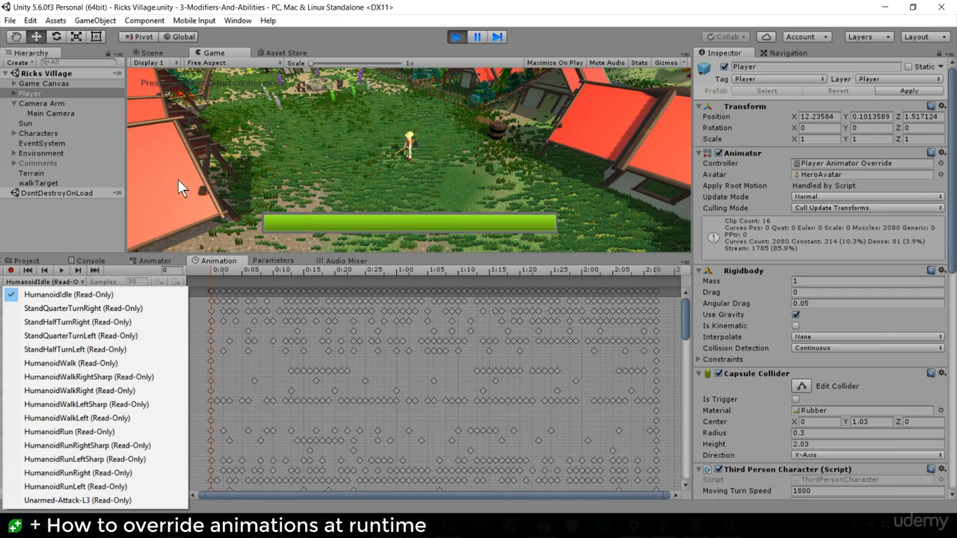
left_click(455, 38)
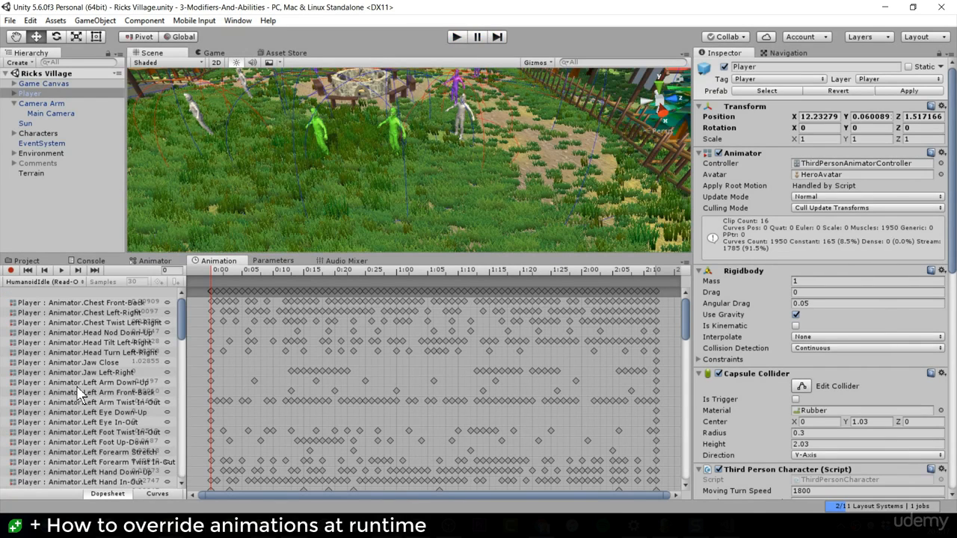
left_click(79, 282)
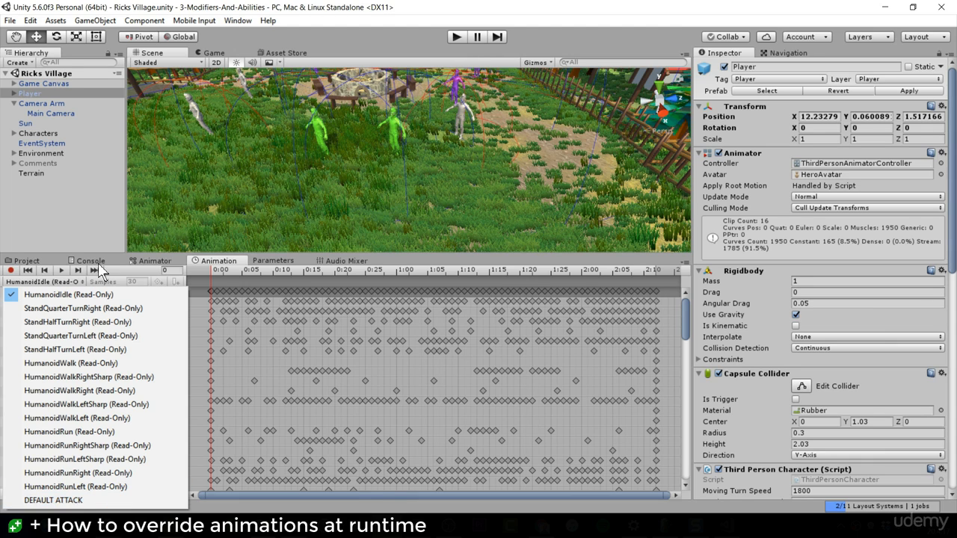
Set Weapon In Use on the Player's Player script to the Rod weapon.
left_click(41, 262)
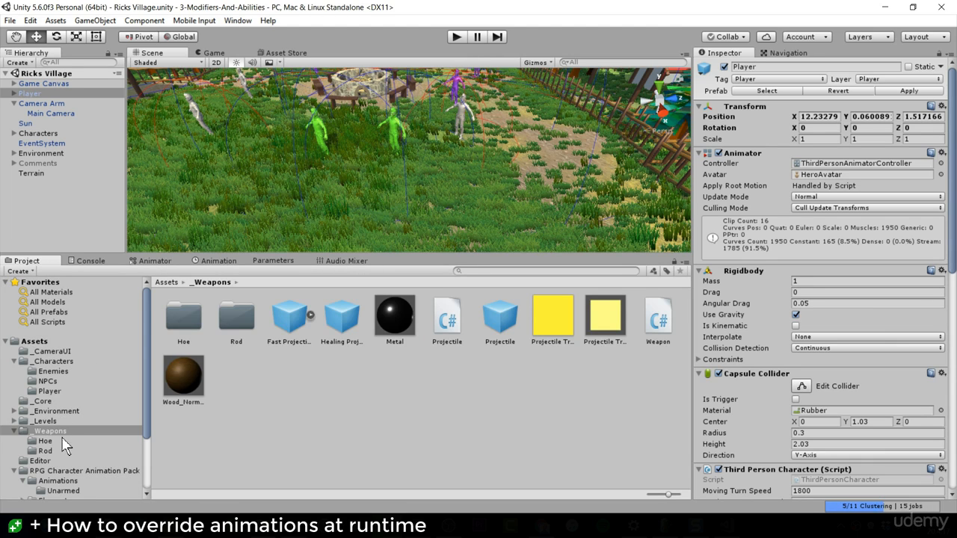
scroll(760, 345, "down", 10)
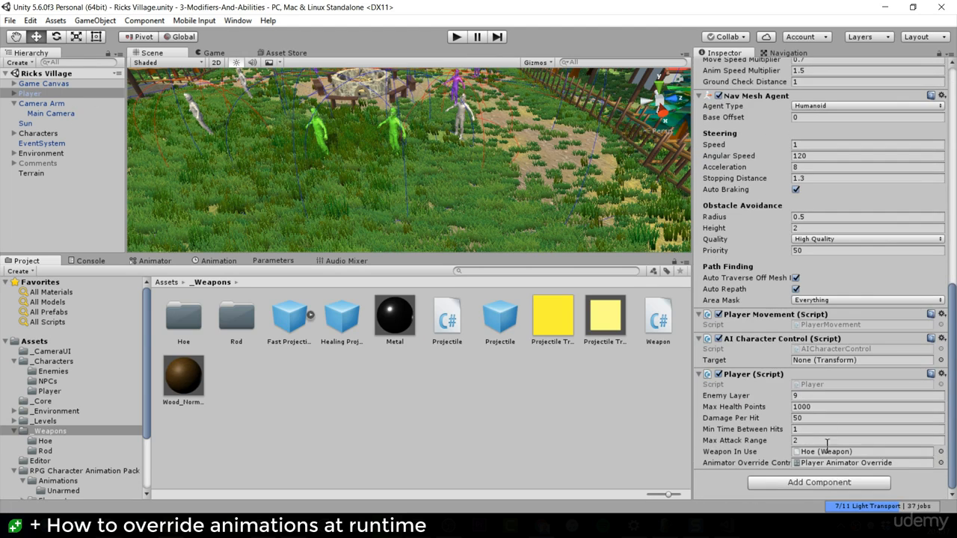
left_click(941, 451)
double_click(558, 295)
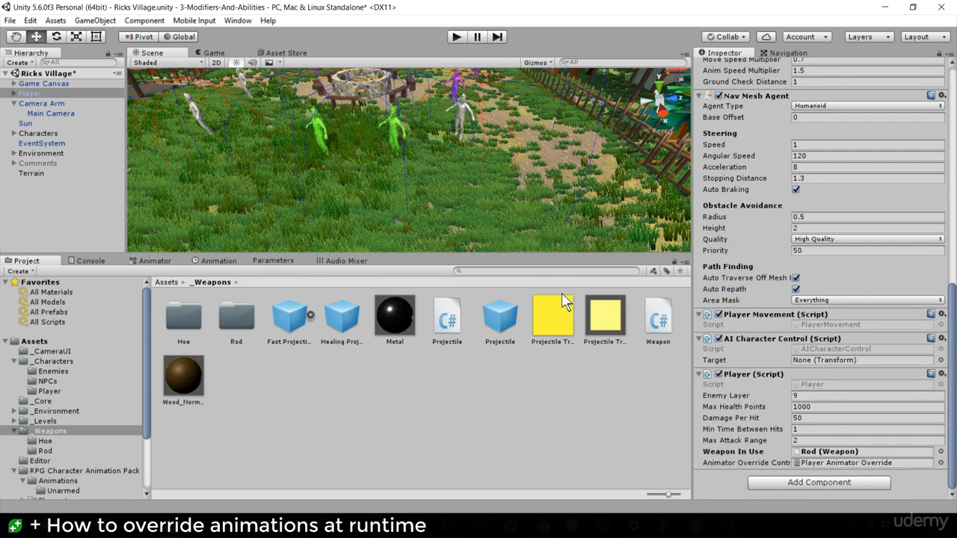
Assign the Unarmed-Death1 clip as the Attack Animation of the Rod weapon asset in _Weapons/Rod.
double_click(232, 323)
left_click(194, 323)
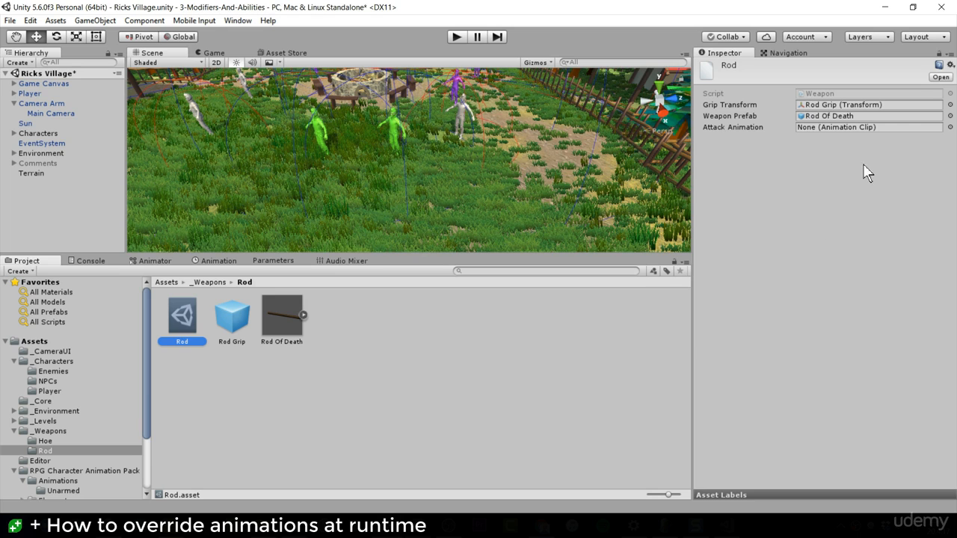
left_click(949, 127)
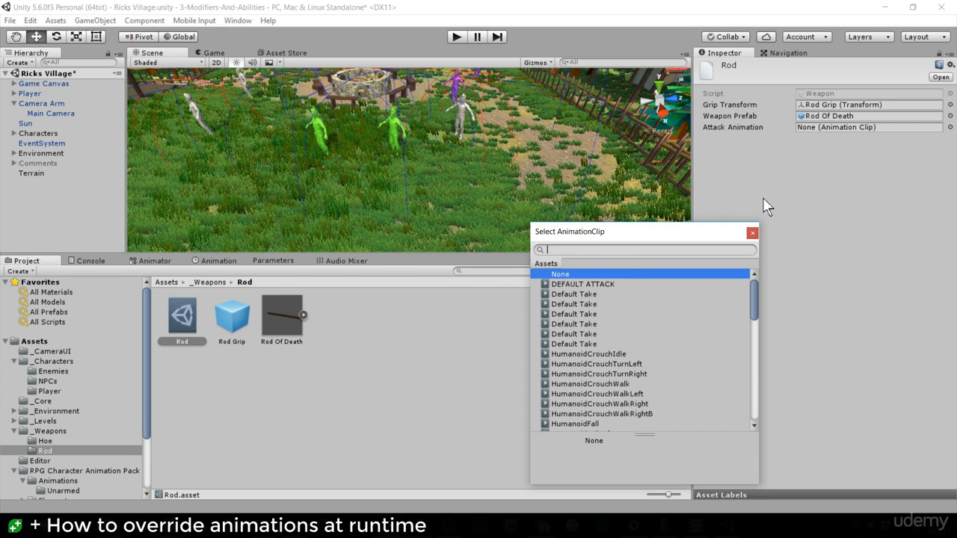
scroll(643, 366, "down", 5)
scroll(643, 365, "down", 5)
scroll(643, 366, "up", 3)
scroll(644, 366, "down", 3)
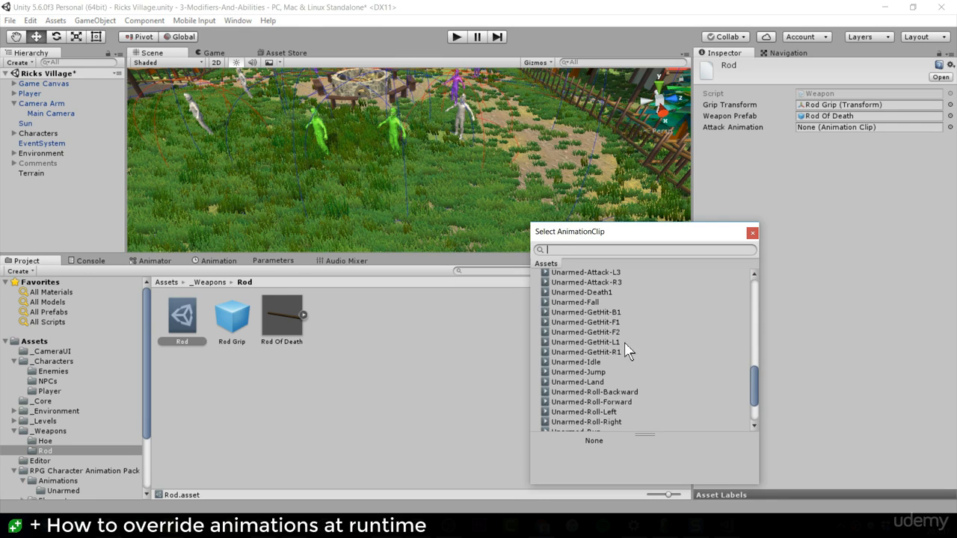
double_click(630, 293)
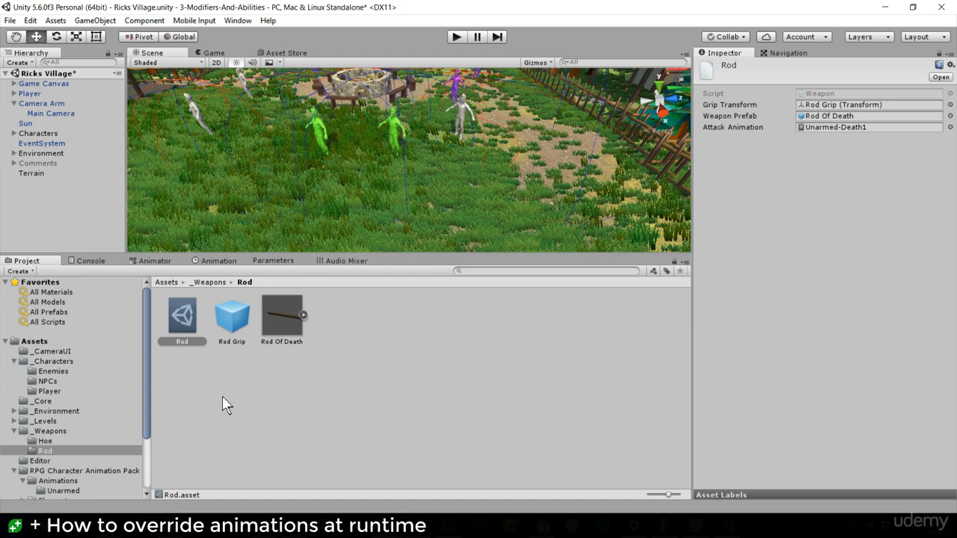
Check the Player's animation clip list before and during play mode for the attack clip override.
left_click(154, 261)
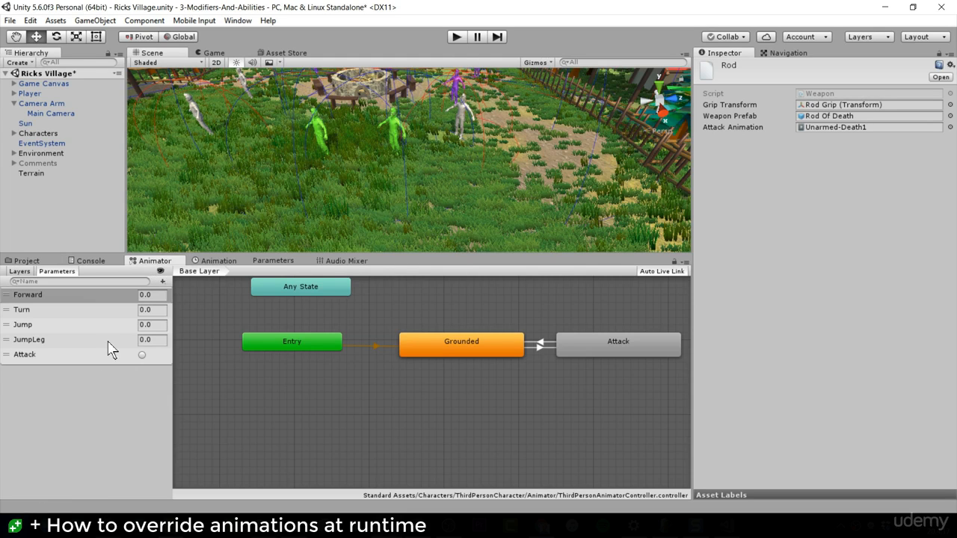
left_click(214, 261)
left_click(58, 282)
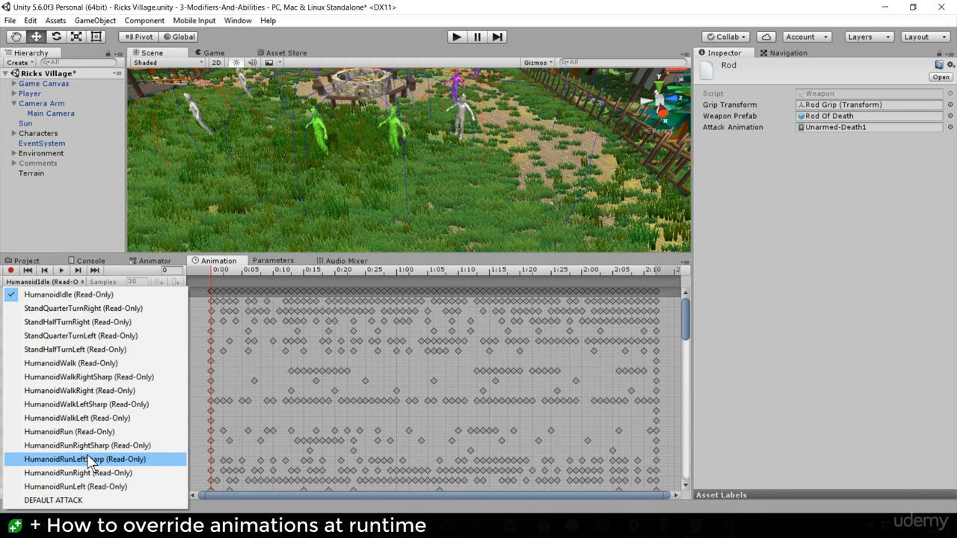
left_click(456, 36)
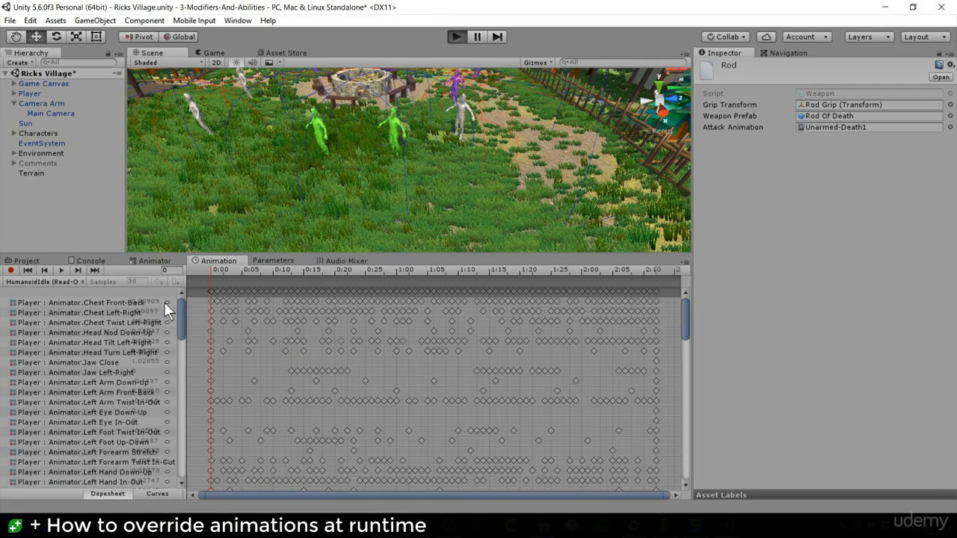
left_click(64, 283)
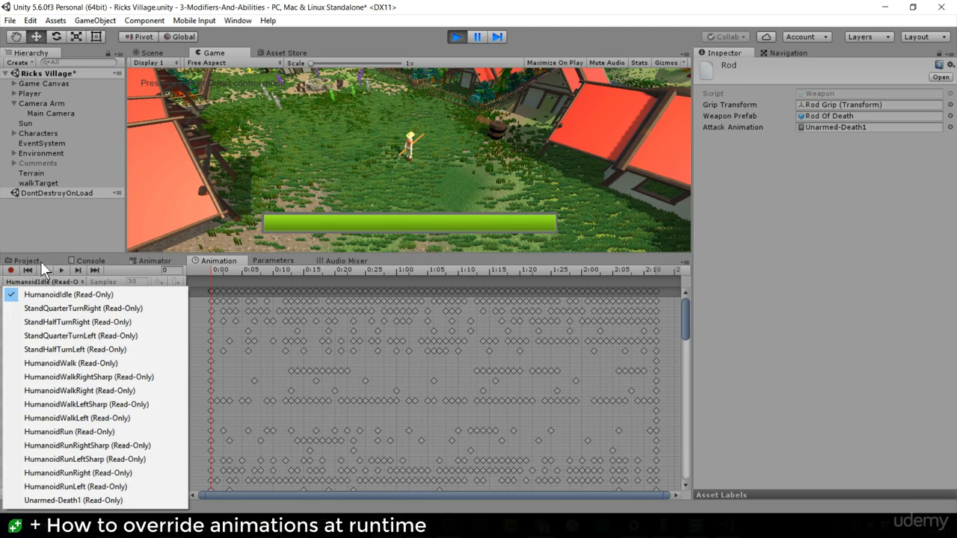
Inspect the DEFAULT ATTACK entry of the Player Animator Override asset in _Characters/Player during play, and leave play mode.
left_click(41, 262)
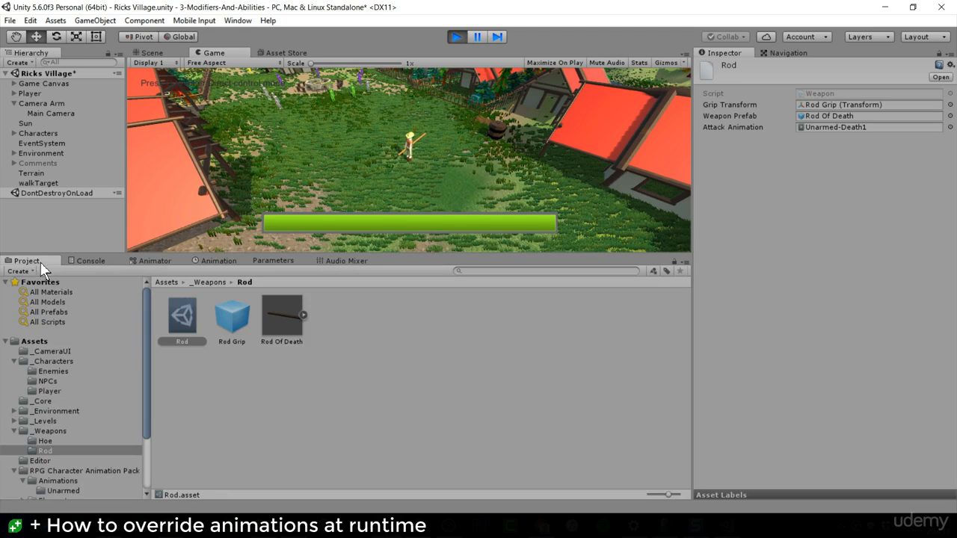
left_click(50, 372)
left_click(50, 391)
left_click(397, 321)
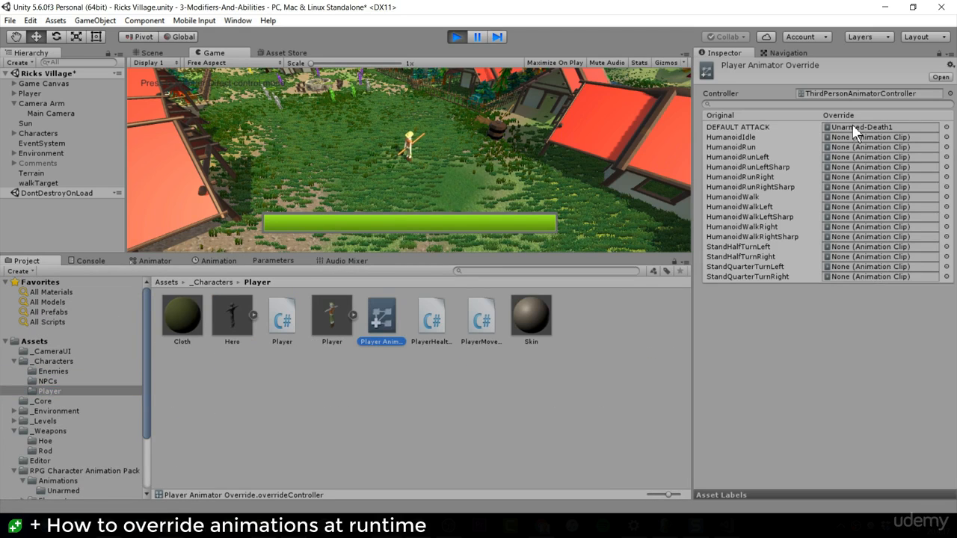
left_click(356, 312)
left_click(389, 326)
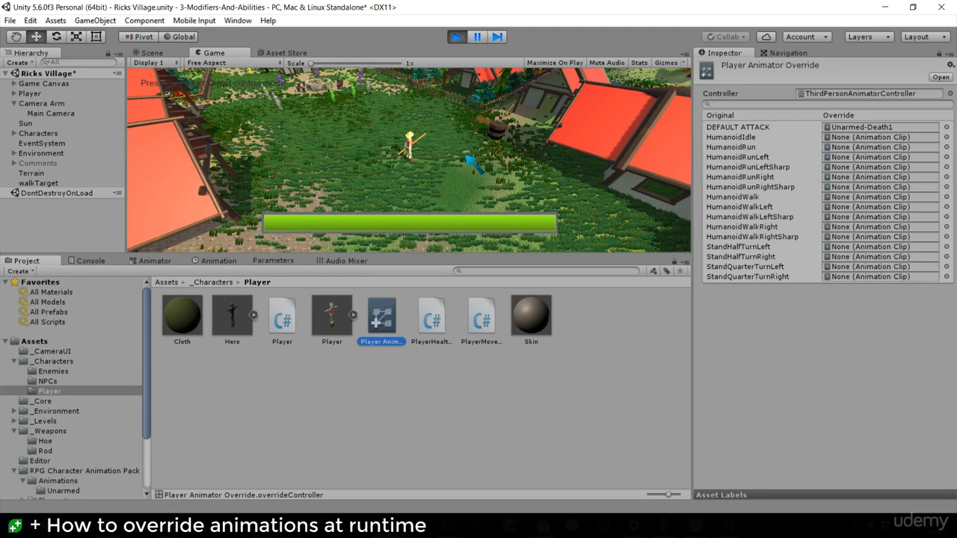
left_click(462, 39)
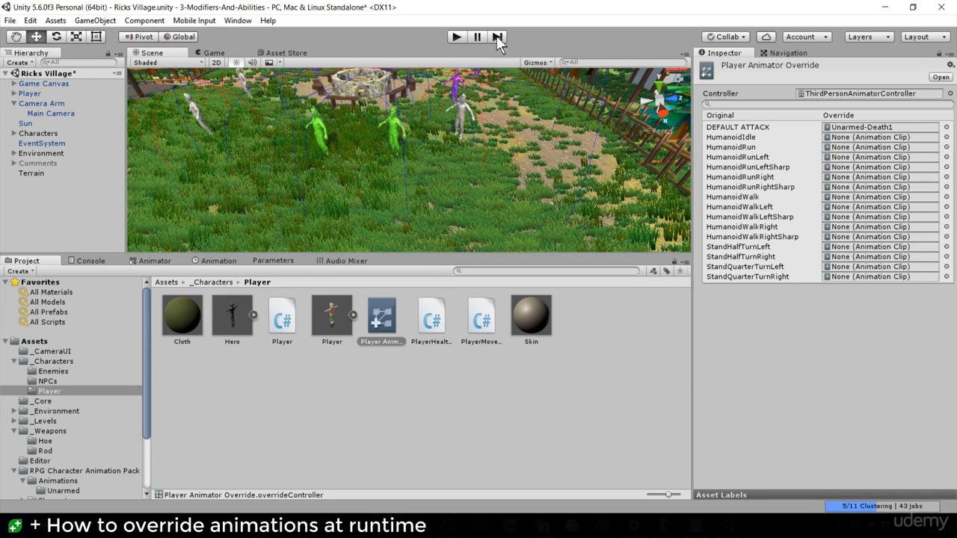
left_click(458, 38)
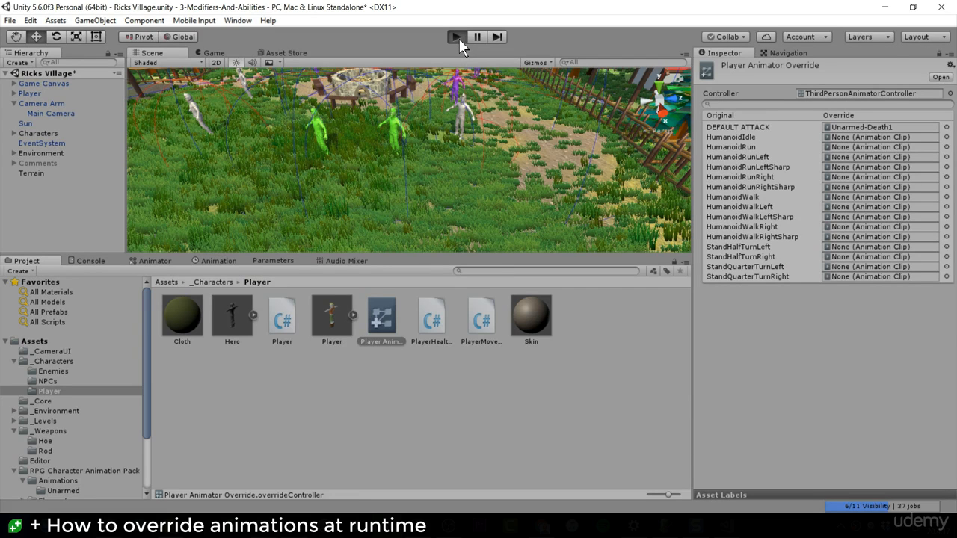
left_click(458, 38)
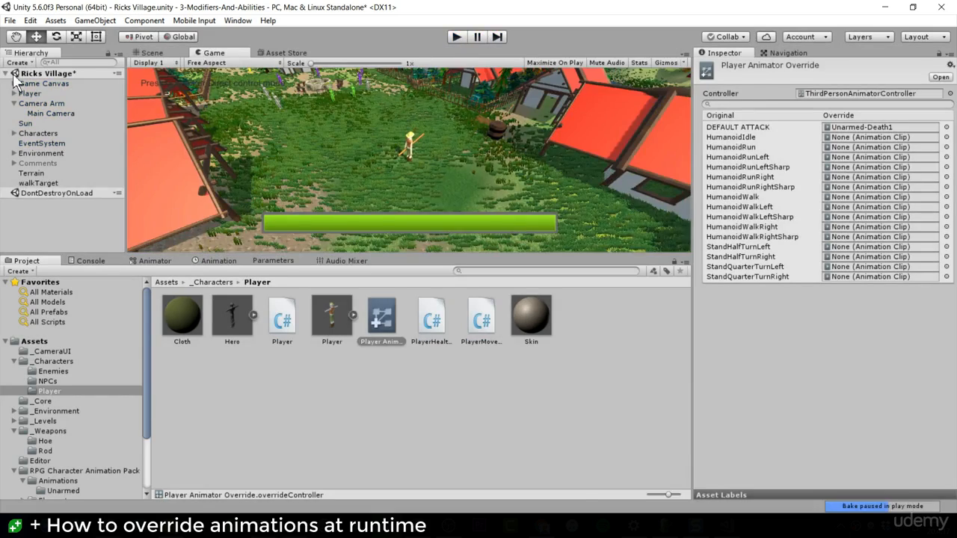
Set Weapon In Use on the Player's Player script back to the Hoe weapon.
left_click(37, 92)
scroll(899, 298, "down", 3)
scroll(903, 304, "down", 10)
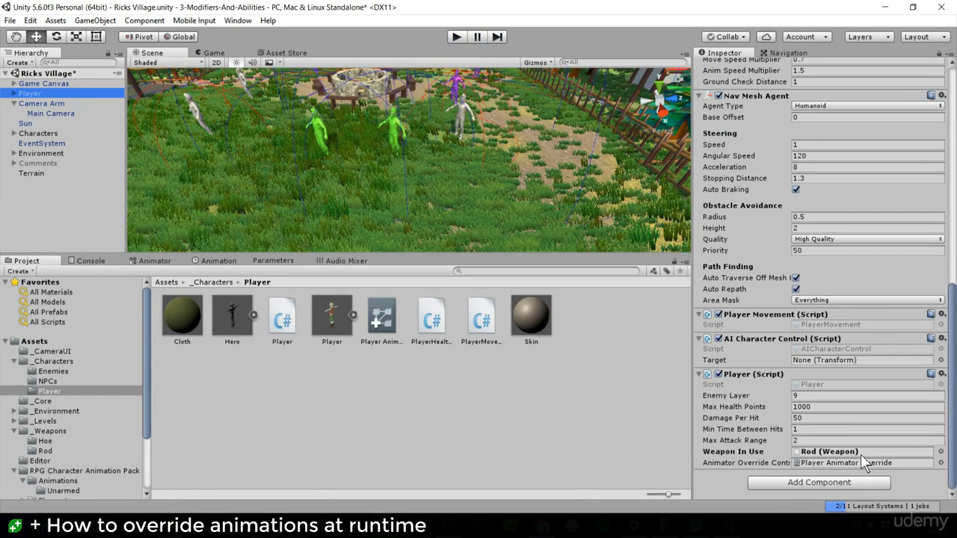
left_click(941, 452)
double_click(557, 284)
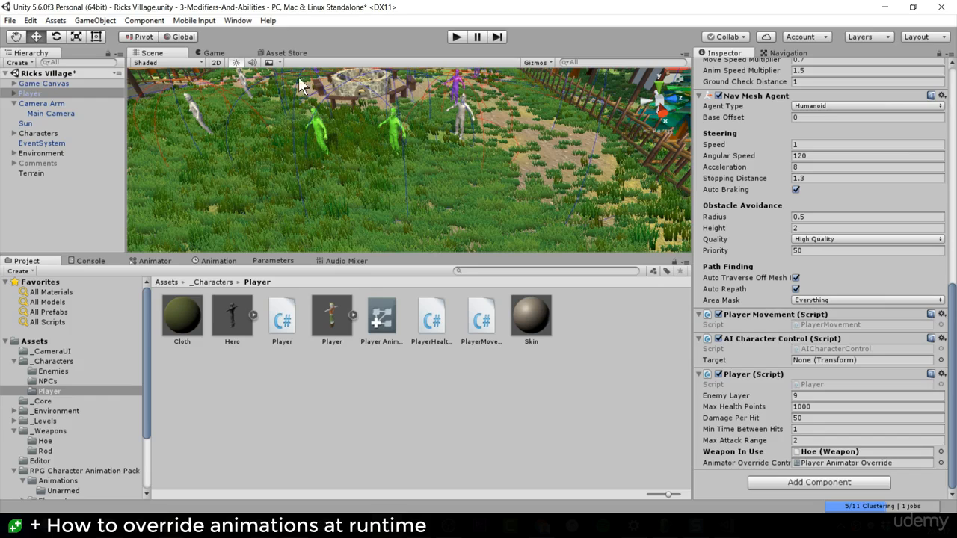
Play the scene with the Player Animator Override asset shown, check its DEFAULT ATTACK clip, and send the player across the village.
left_click(382, 318)
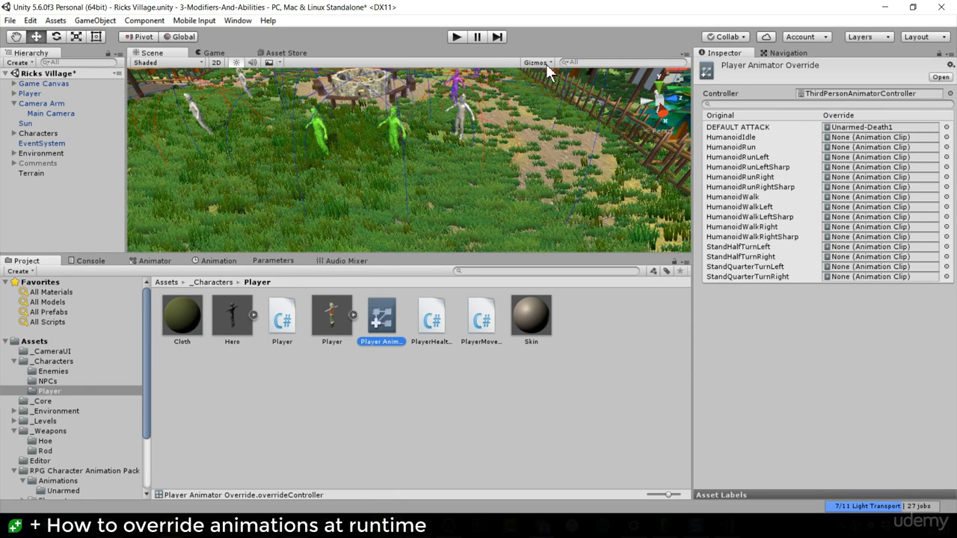
left_click(458, 36)
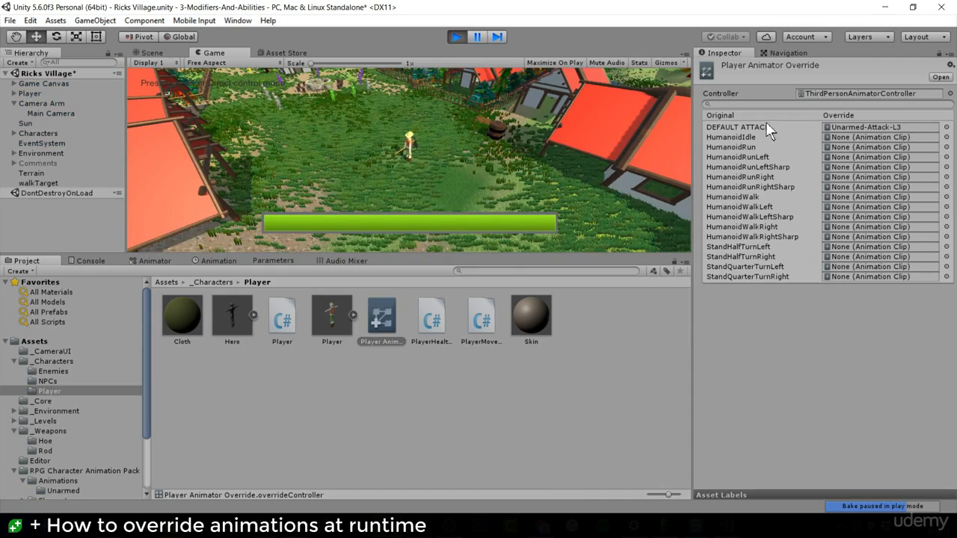
left_click(344, 140)
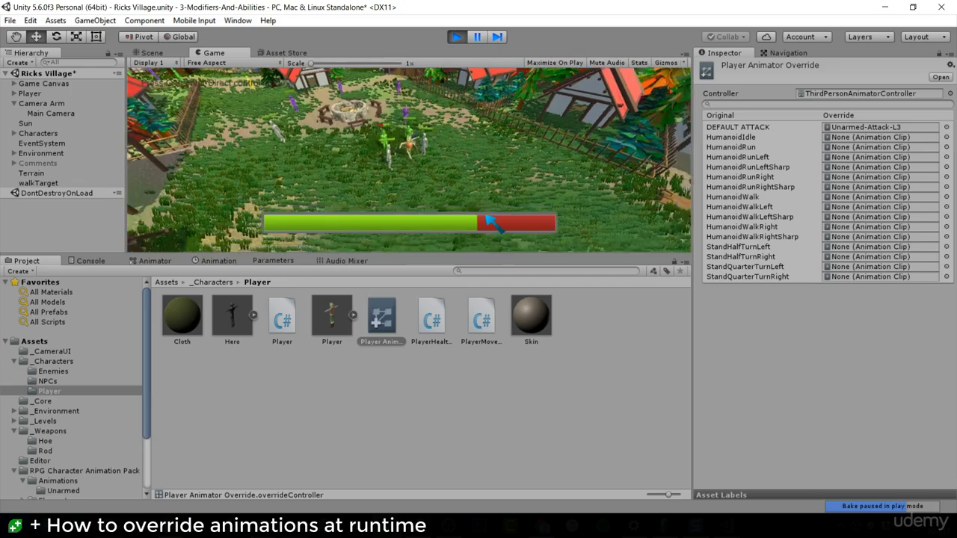
Fire the Attack trigger in the running Animator, examine the resulting Console error, and enlarge the scene view.
left_click(154, 261)
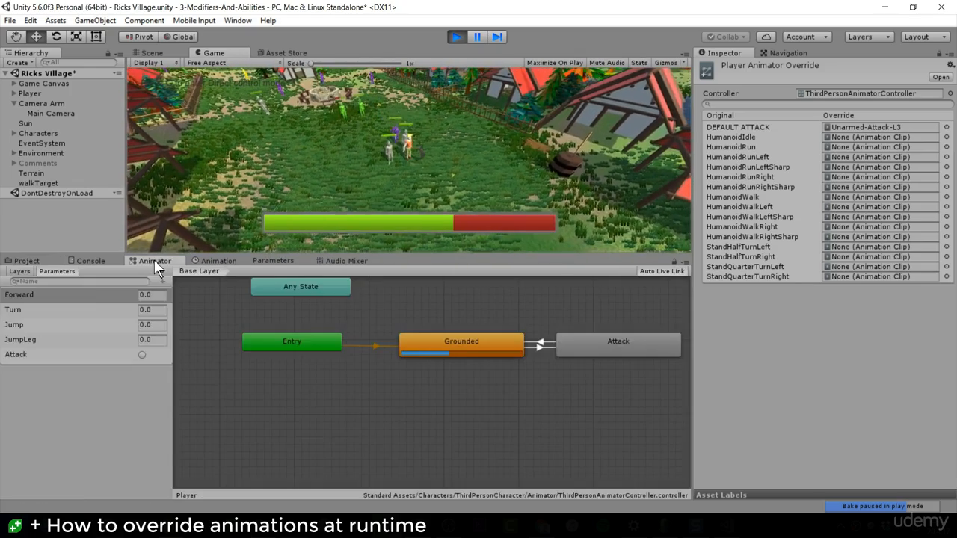
left_click(142, 355)
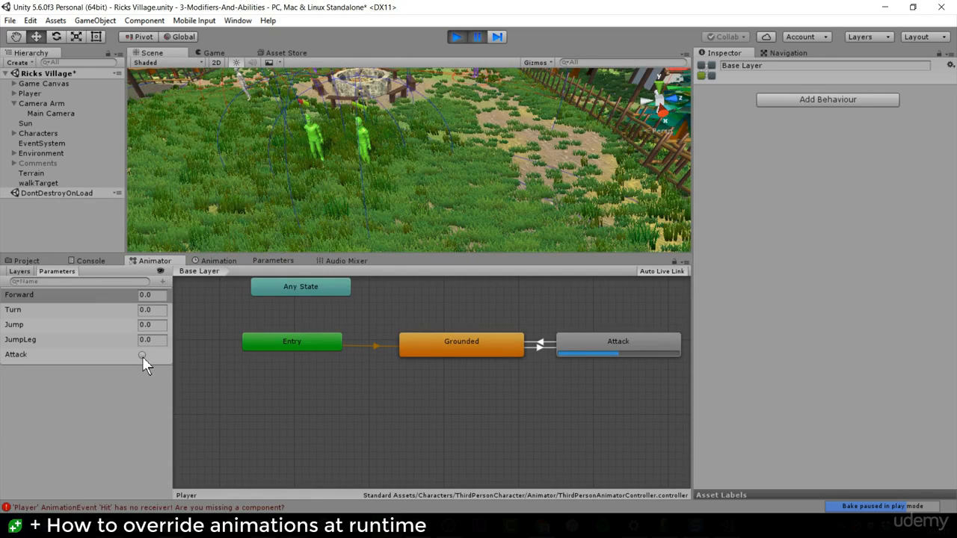
left_click(88, 261)
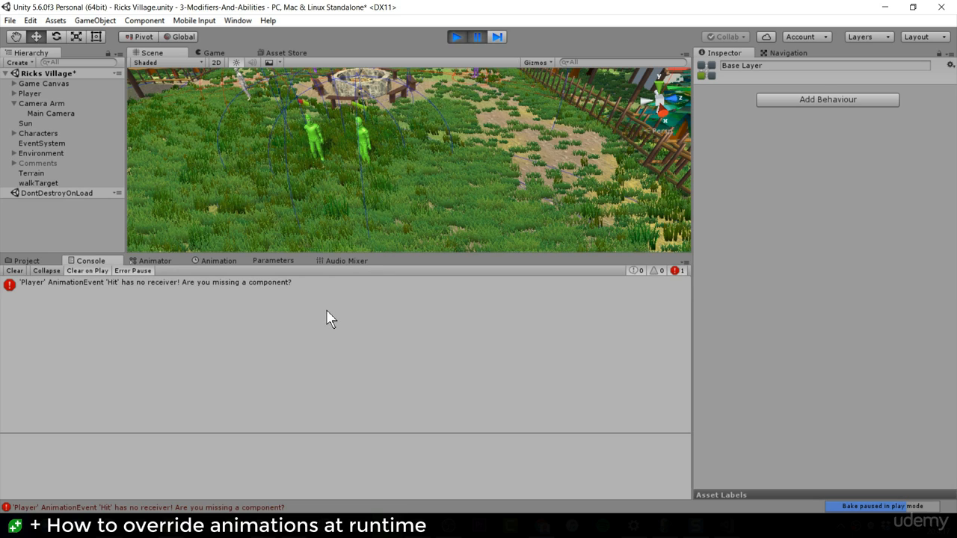
left_click_drag(524, 255, 524, 309)
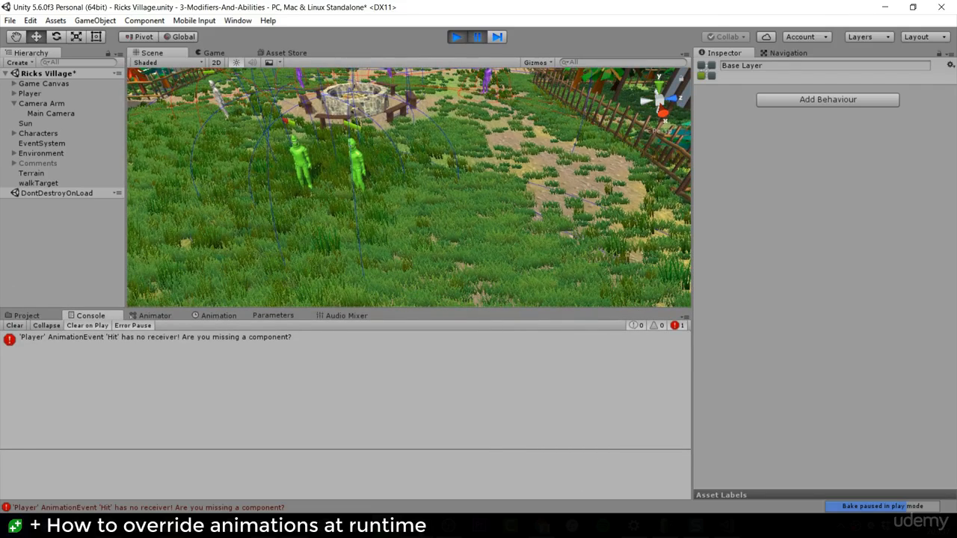
Switch to GitKraken, close the Player.cs diff, and view the uncommitted WIP changes on master.
left_click(295, 526)
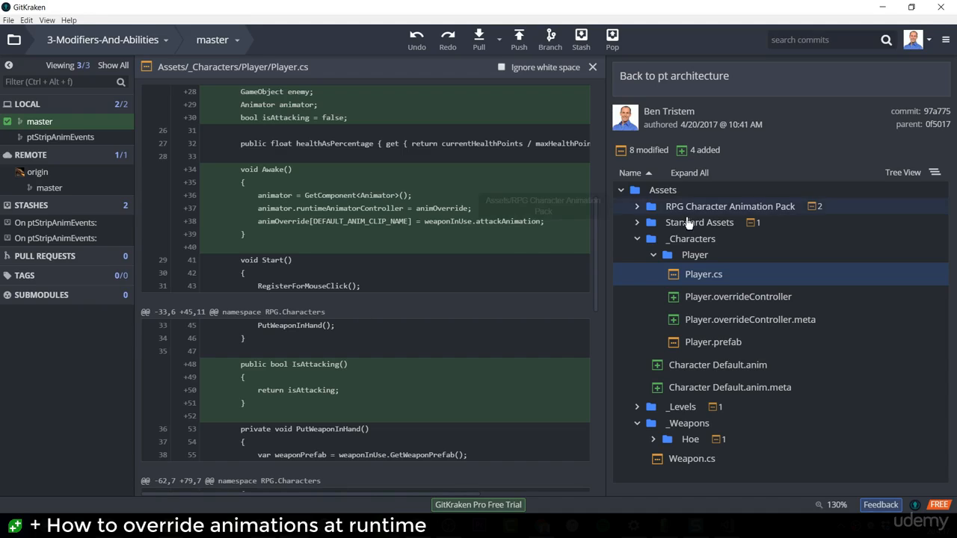
left_click(592, 68)
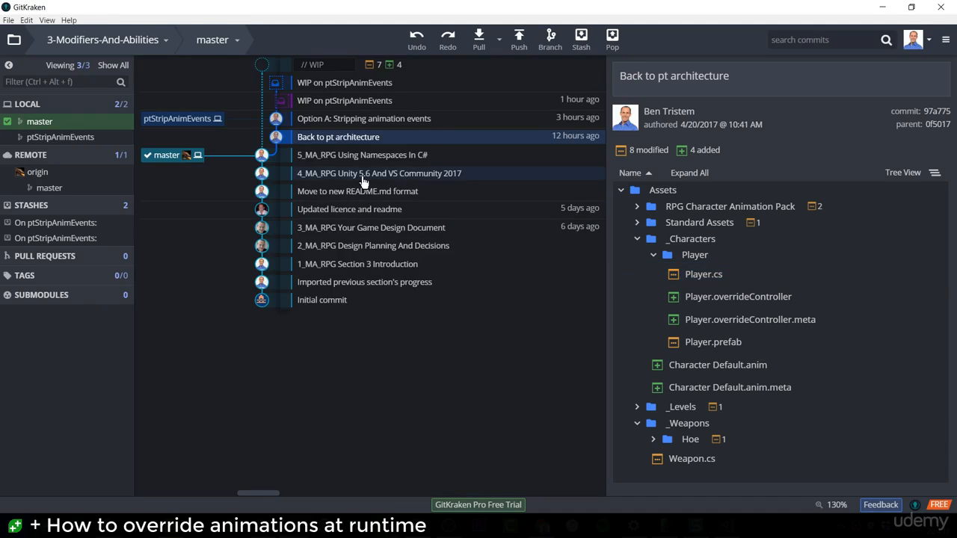
left_click(423, 67)
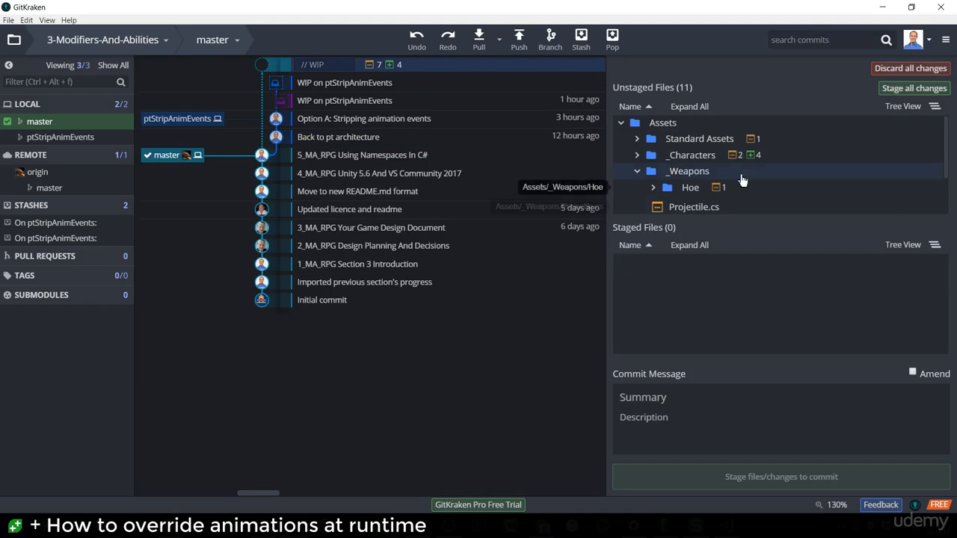
Expand the Standard Assets folder in the unstaged files, examine its changed file, and collapse the folder again.
left_click(638, 139)
scroll(750, 176, "down", 2)
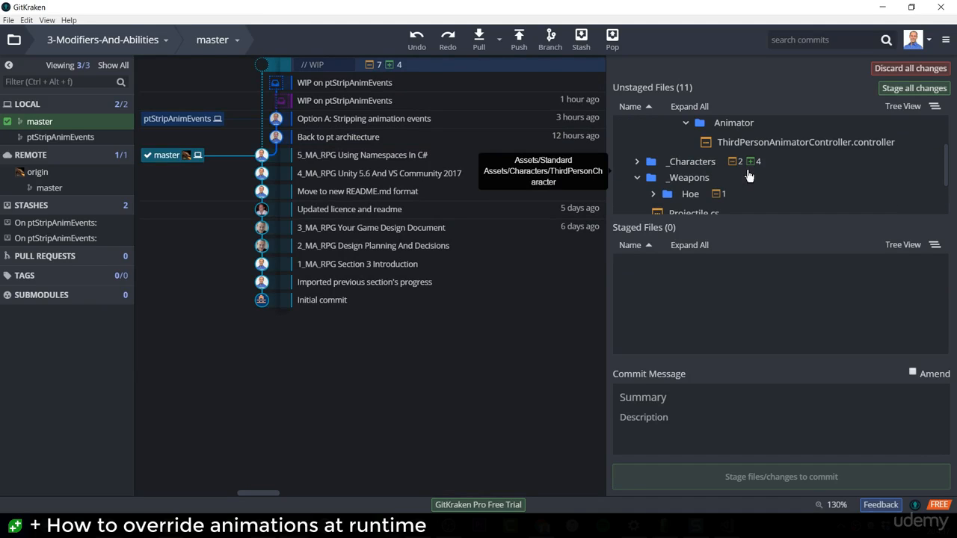
scroll(748, 177, "up", 2)
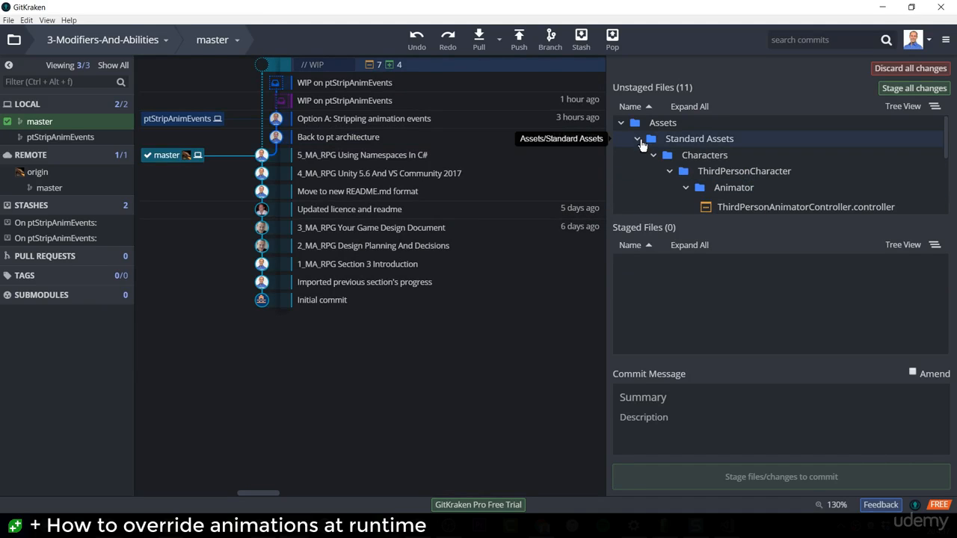
left_click(637, 139)
Open the unstaged Player.cs diff from Assets/_Characters/Player, widen the diff view, and examine the OverrideAnimatorController changes.
left_click(647, 159)
scroll(786, 185, "down", 2)
scroll(755, 188, "up", 2)
left_click(647, 158)
left_click(640, 159)
left_click(653, 171)
scroll(739, 186, "down", 2)
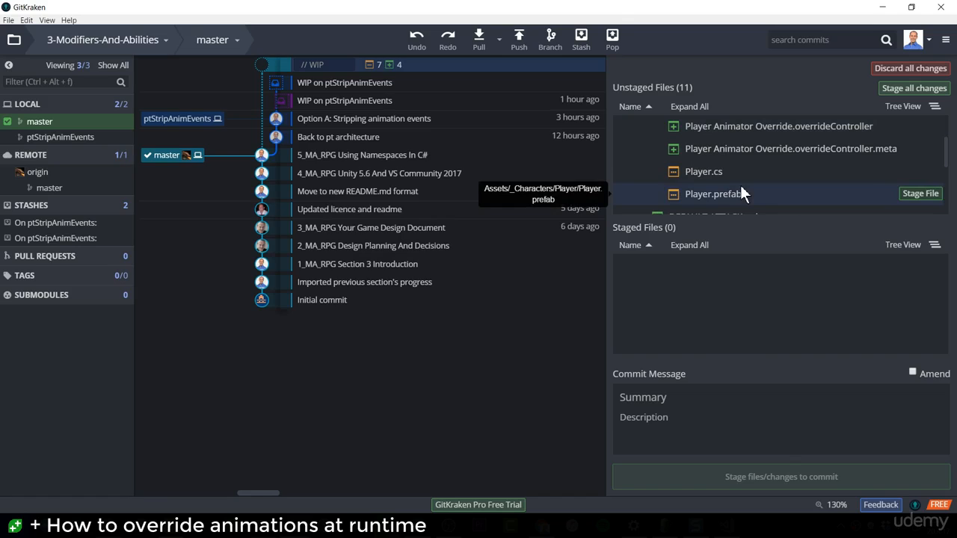
left_click(737, 176)
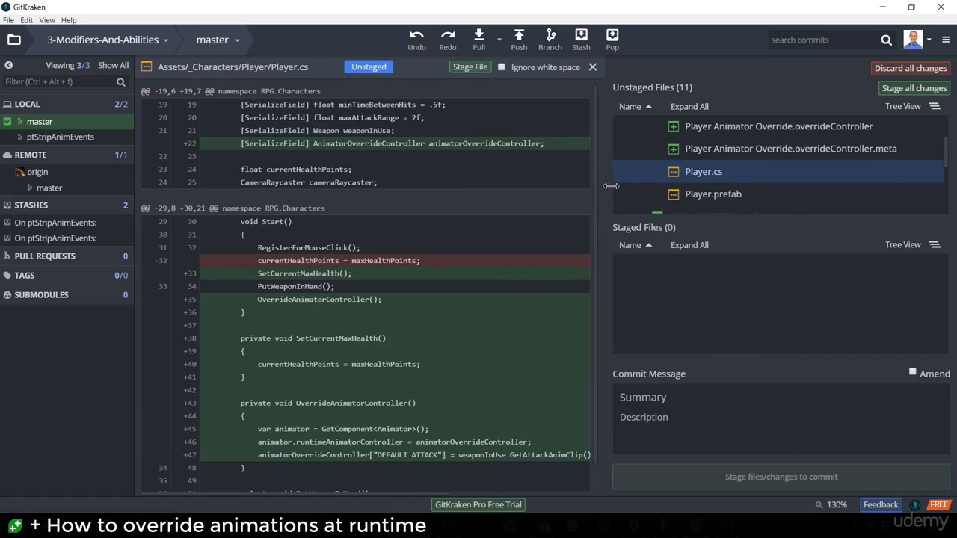
left_click_drag(608, 187, 698, 187)
scroll(526, 311, "down", 1)
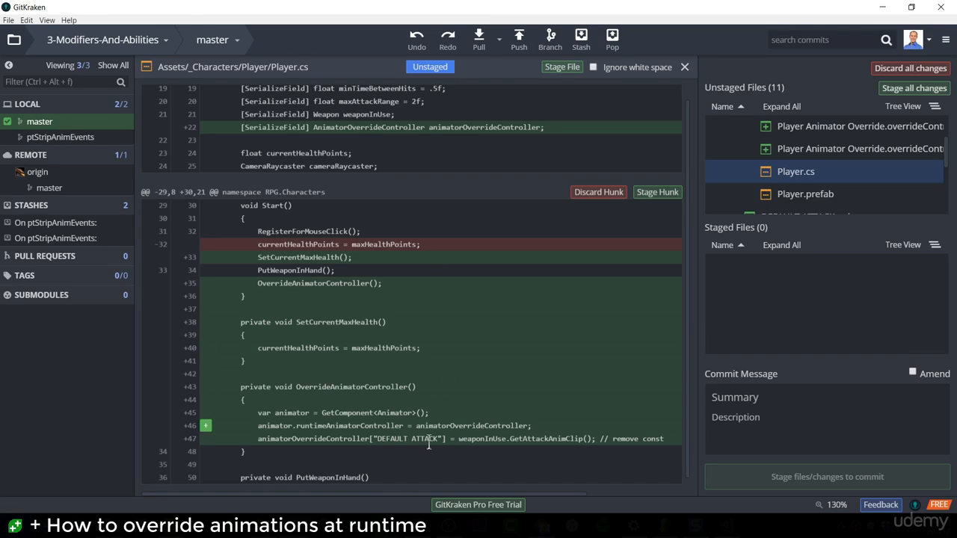
Open the unstaged Weapon.cs diff from the _Weapons folder and examine the added GetAttackAnimClip method.
left_click_drag(947, 154, 948, 195)
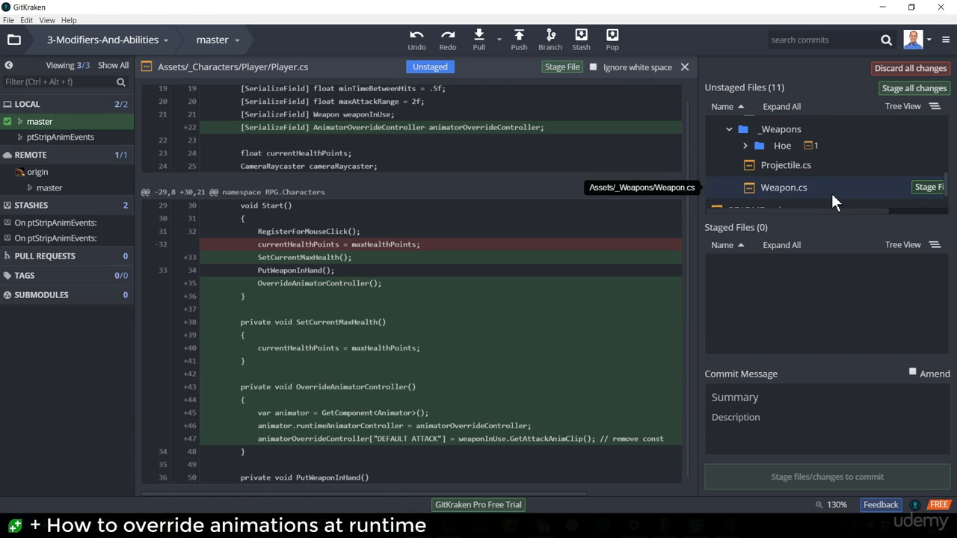
left_click(784, 187)
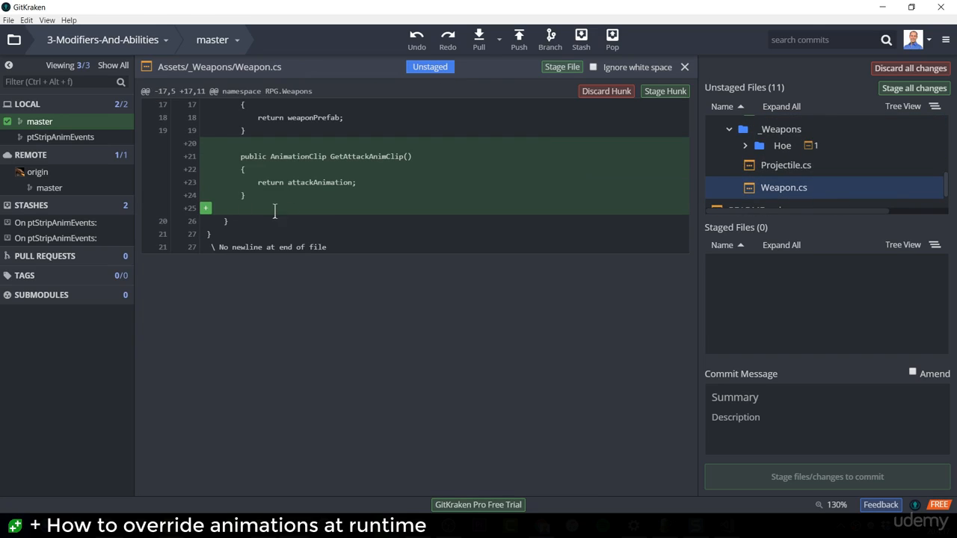
left_click_drag(209, 208, 148, 148)
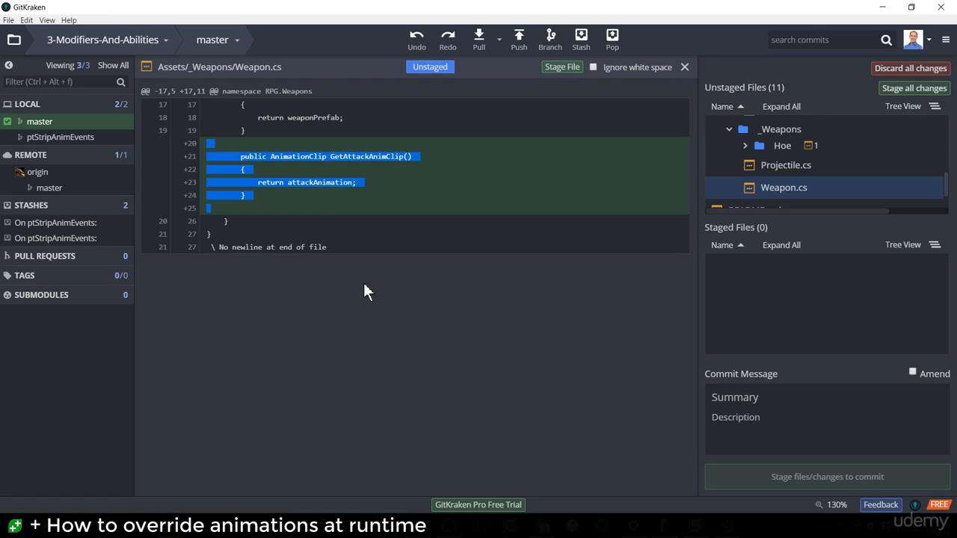
left_click(427, 216)
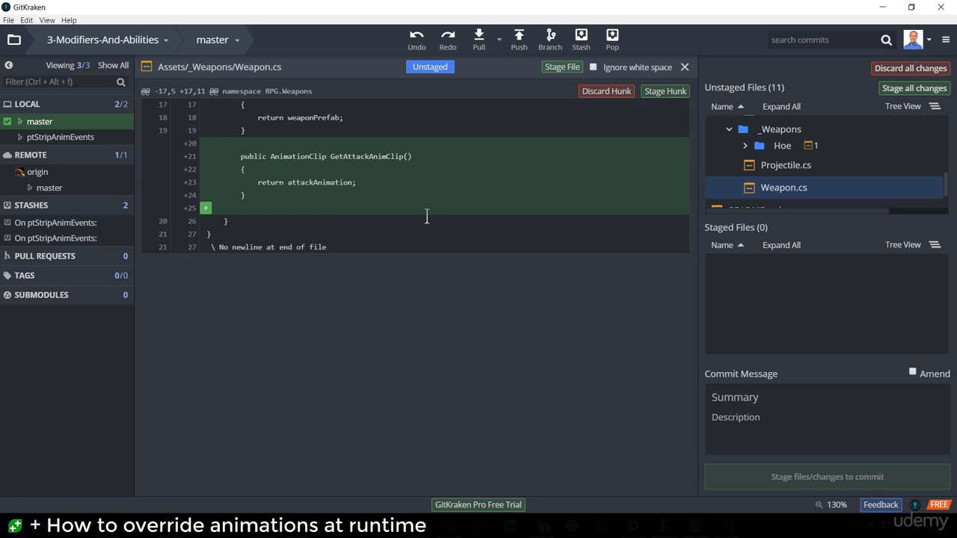